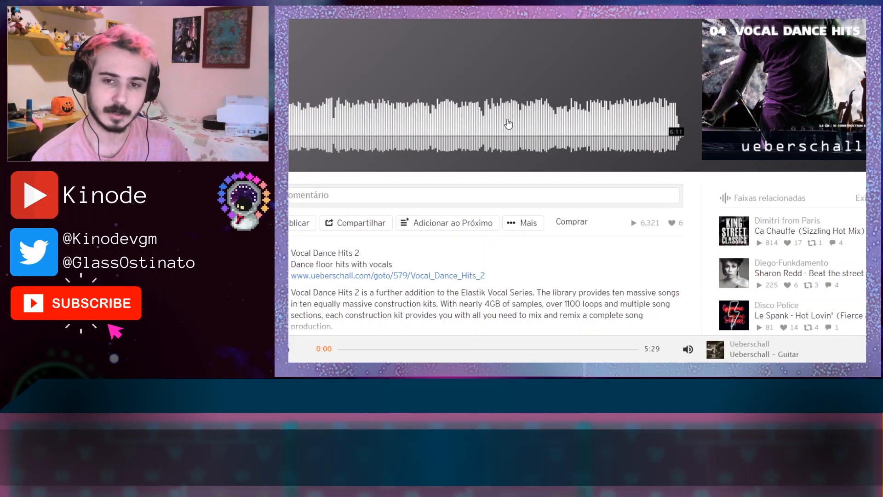
drag(460, 130, 437, 131)
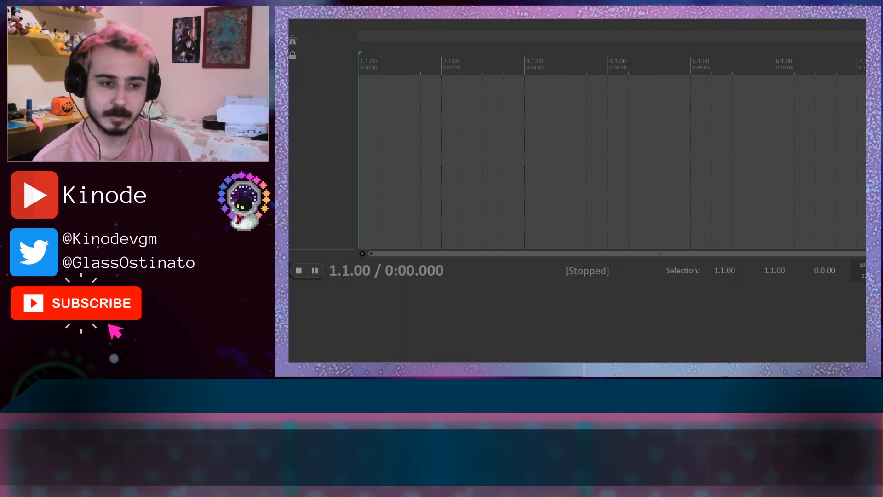
Create five empty tracks in the project
double_click(313, 143)
double_click(289, 154)
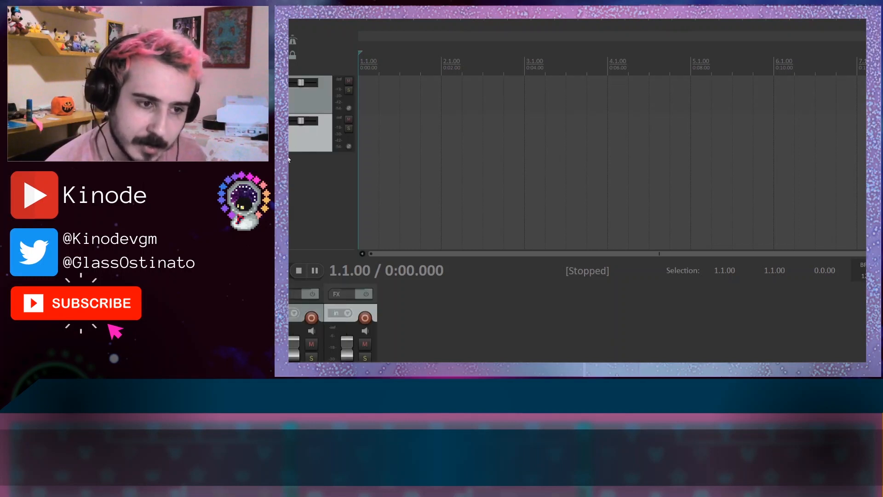
double_click(297, 176)
double_click(297, 211)
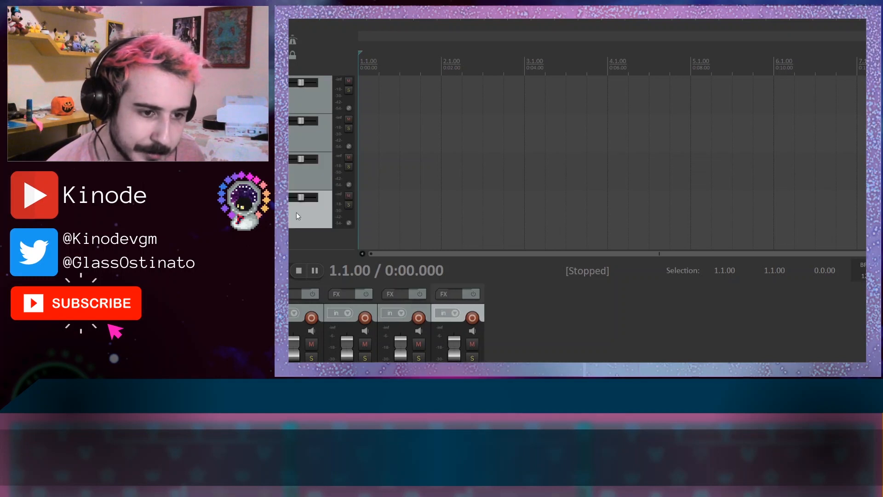
double_click(313, 242)
scroll(312, 162, up, 1)
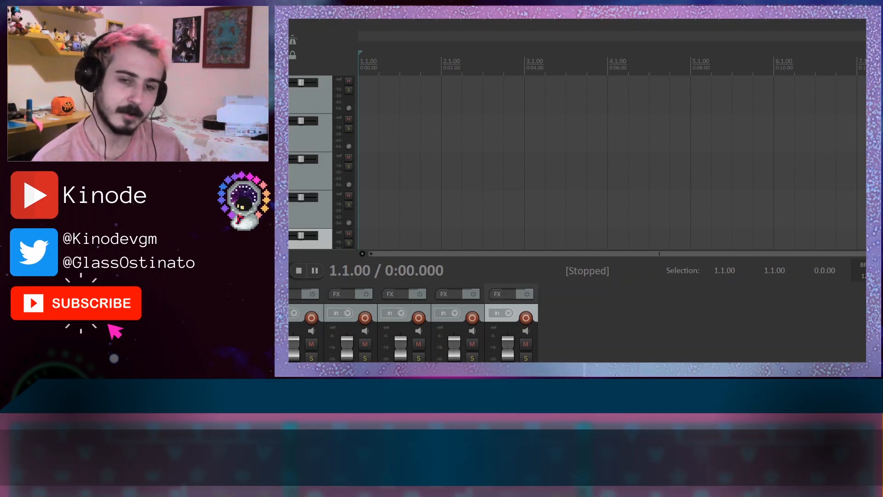
scroll(611, 162, up, 3)
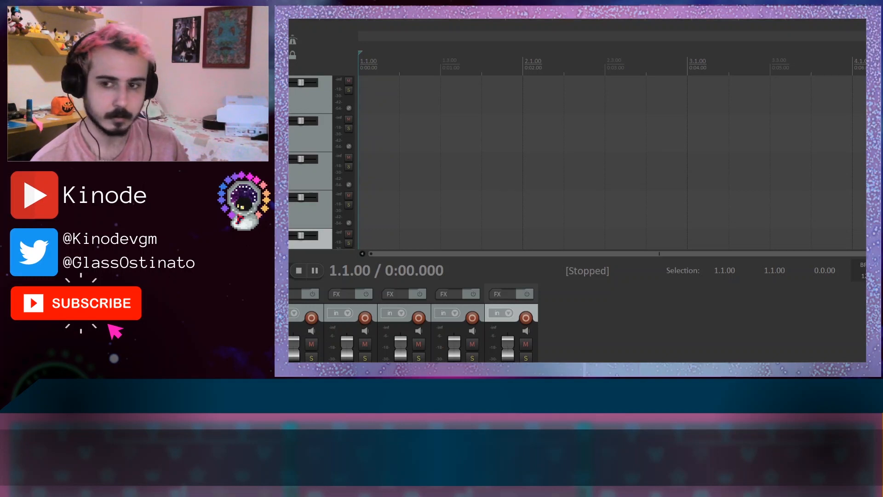
Place the 01mix122_DEMO_loft_games clip on the fourth track at 4.2.00 and a short sample on the first track at bar 6, and play them
drag(418, 112, 519, 210)
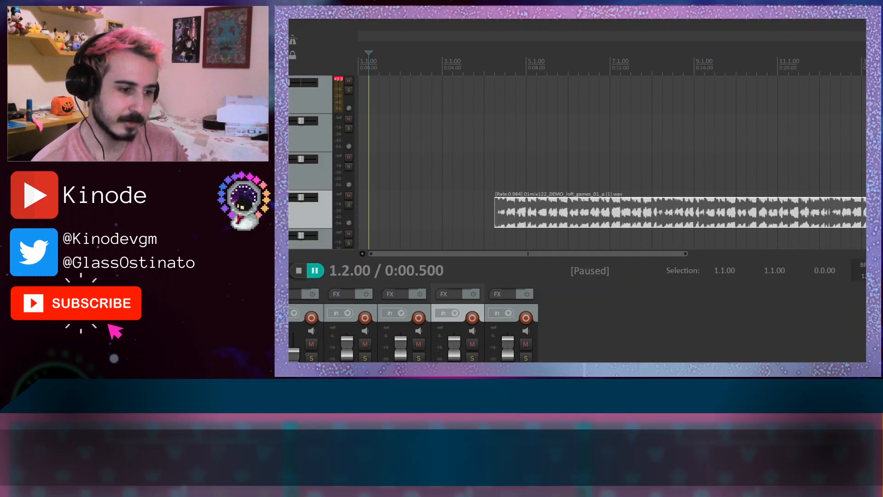
drag(453, 173, 569, 97)
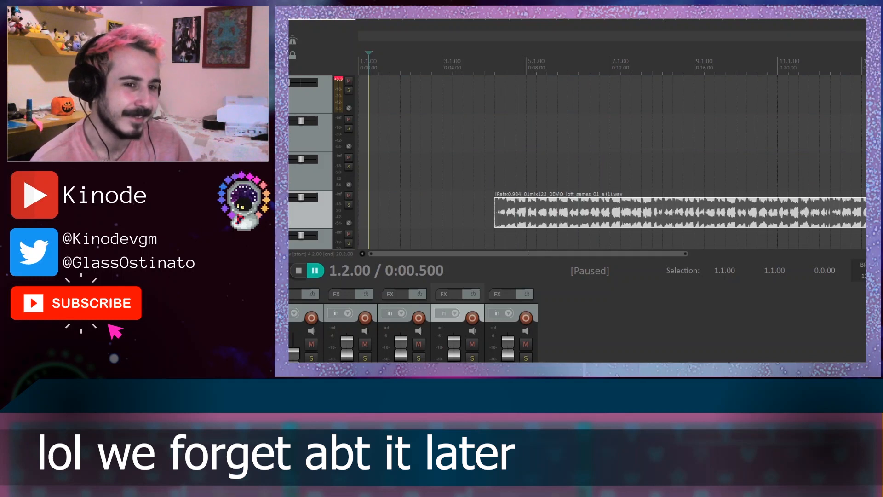
key(space)
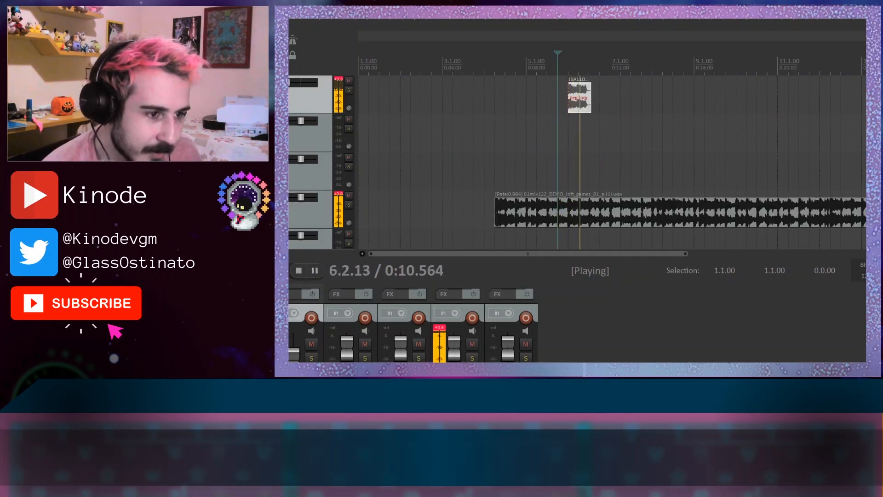
key(space)
key(space)
click(315, 270)
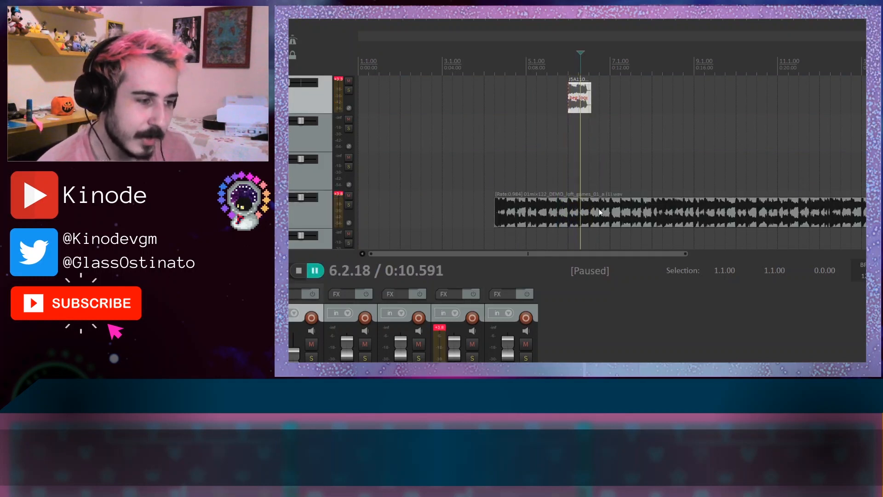
Make a time selection from 4.3.11 to 5.3.58 and place the edit cursor at about bar 4
mouse_move(581, 254)
mouse_down()
mouse_move(589, 254)
mouse_move(577, 254)
mouse_up()
drag(505, 68, 554, 73)
click(484, 69)
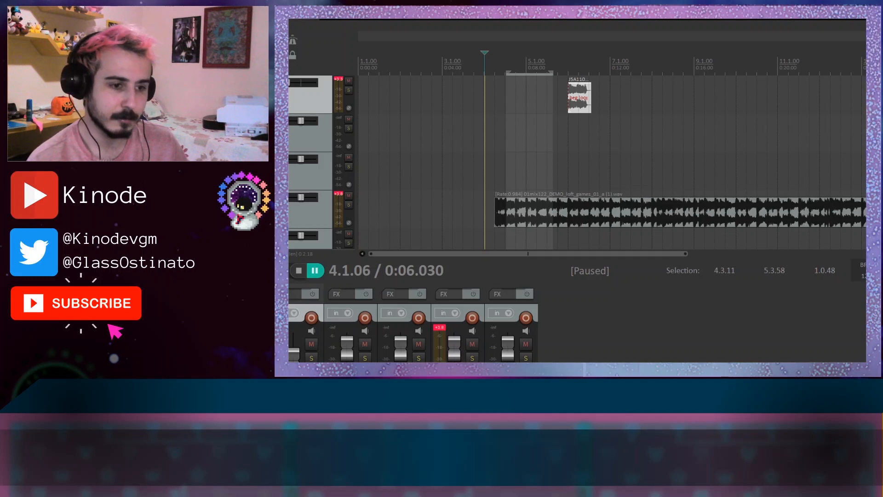
Add the 13pad124_SPK_flashy_4_d.wav clip at the start of the third track and play it
drag(373, 249, 359, 174)
key(space)
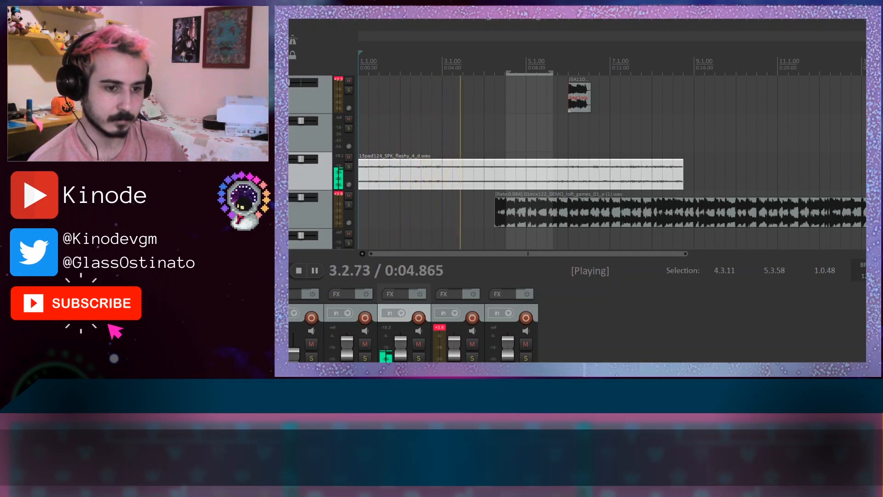
click(319, 275)
Move the demo mix clip on the fourth track to start at 8.2.00 and play the transition from bar 7
drag(522, 219, 688, 218)
key(space)
click(618, 84)
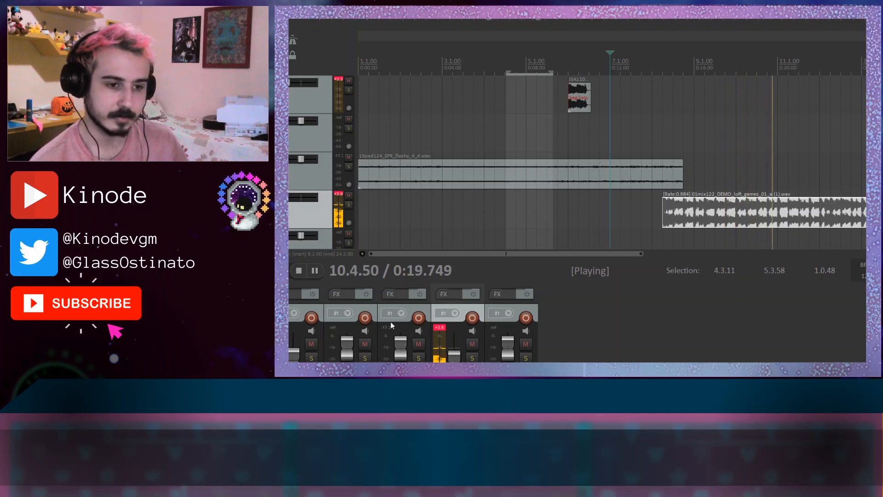
click(314, 271)
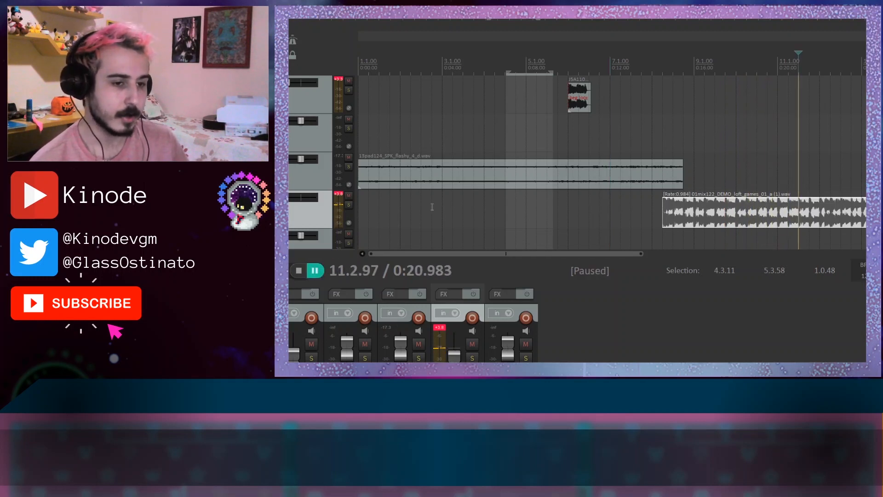
Play the pad clip on the third track from the project start
click(413, 182)
key(Left)
key(Left)
key(Left)
key(Left)
key(Left)
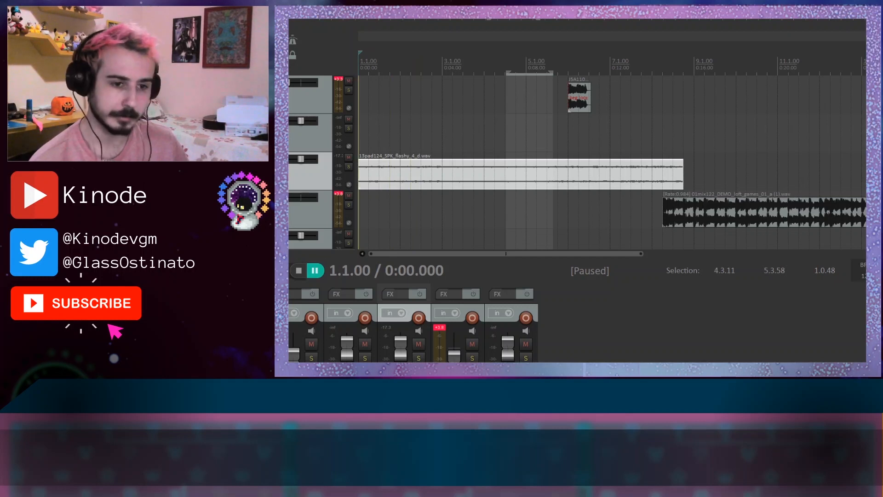
key(space)
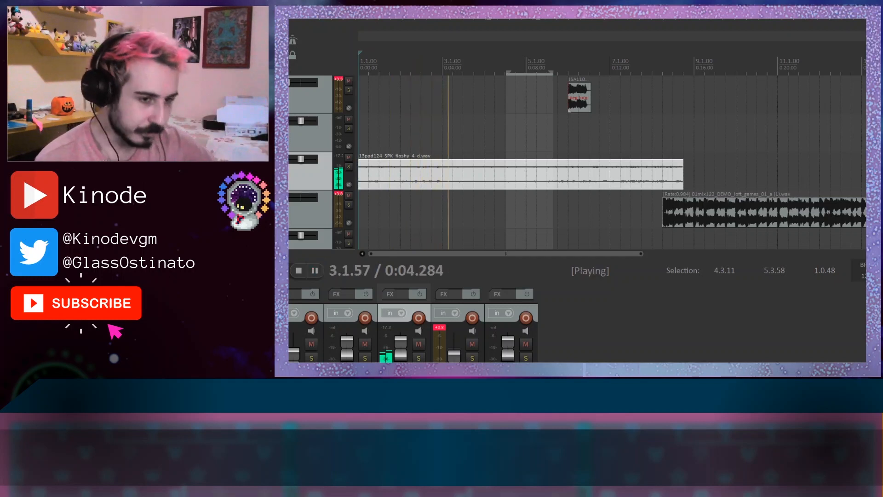
key(space)
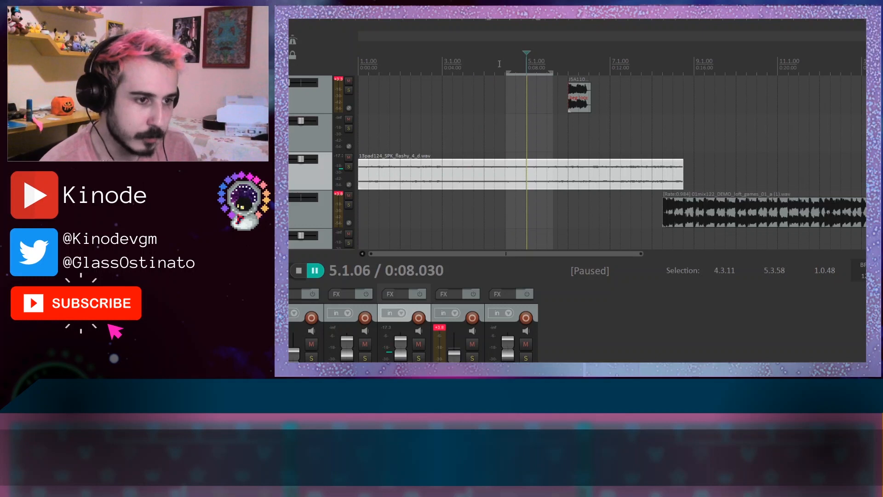
Add genericdrumline.mp3 to the fifth track at 4.4.00 and play the arrangement from 4.2.00
click(516, 64)
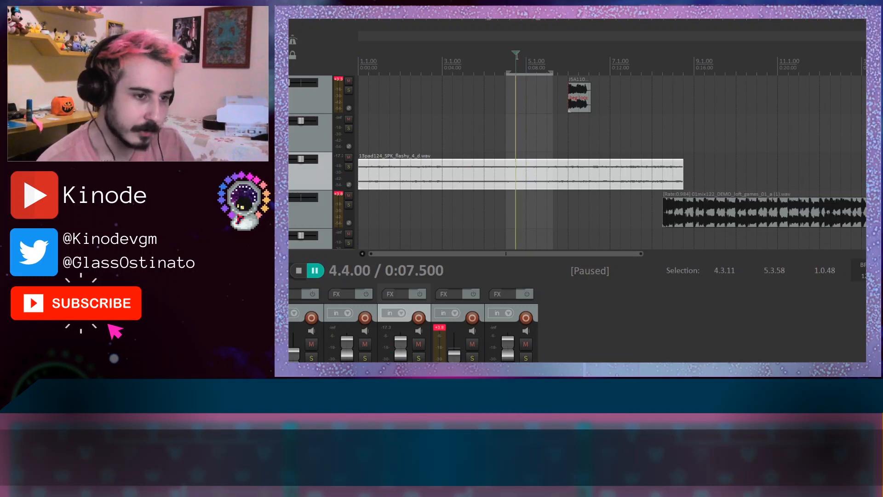
scroll(577, 162, down, 3)
scroll(577, 162, up, 3)
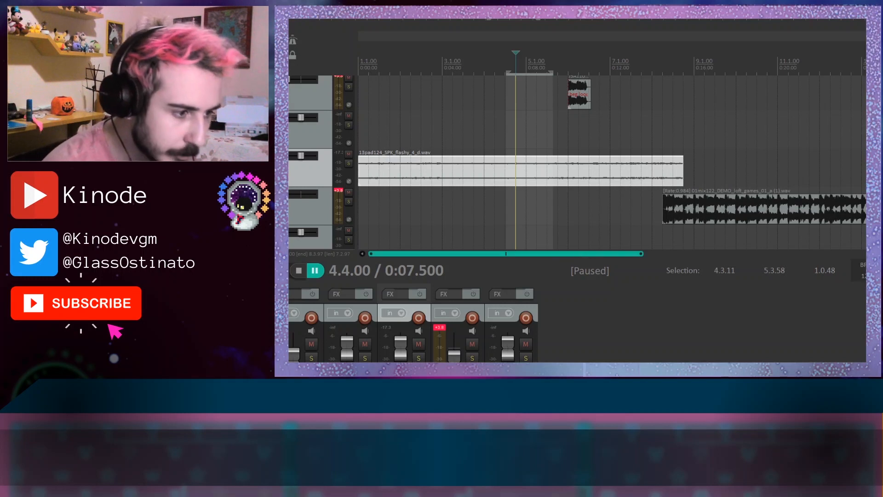
click(689, 68)
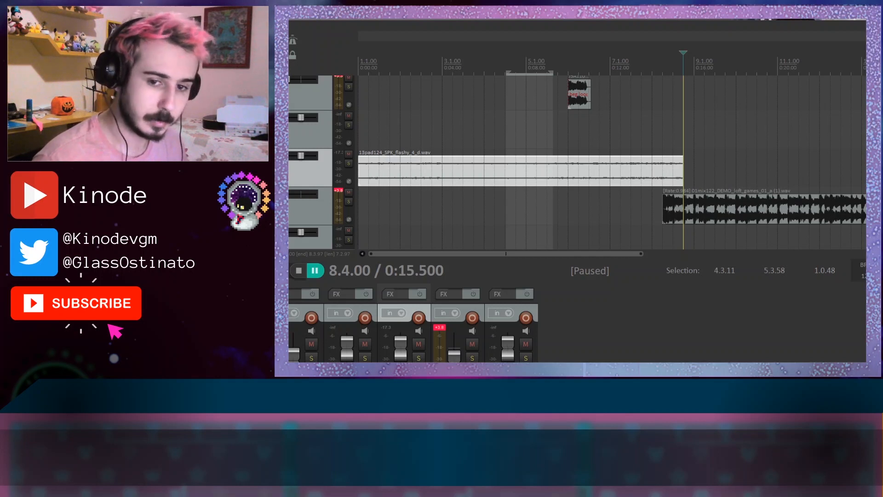
drag(516, 20, 516, 240)
click(495, 65)
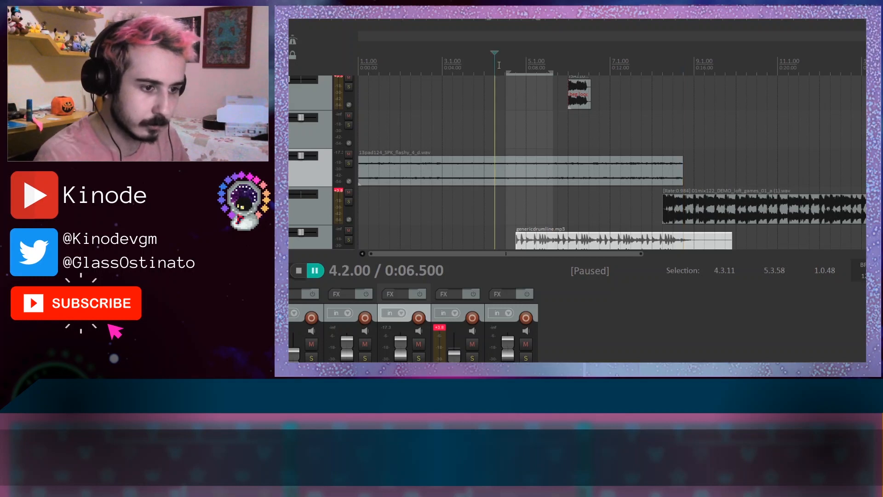
key(space)
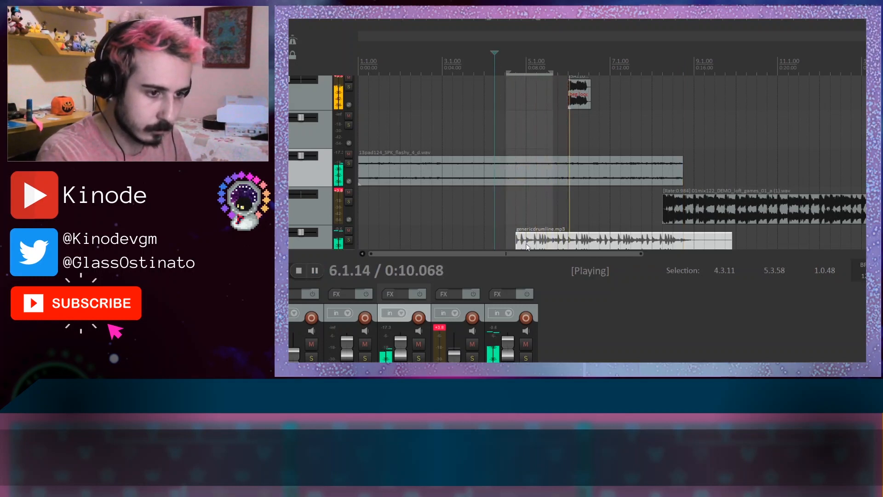
key(space)
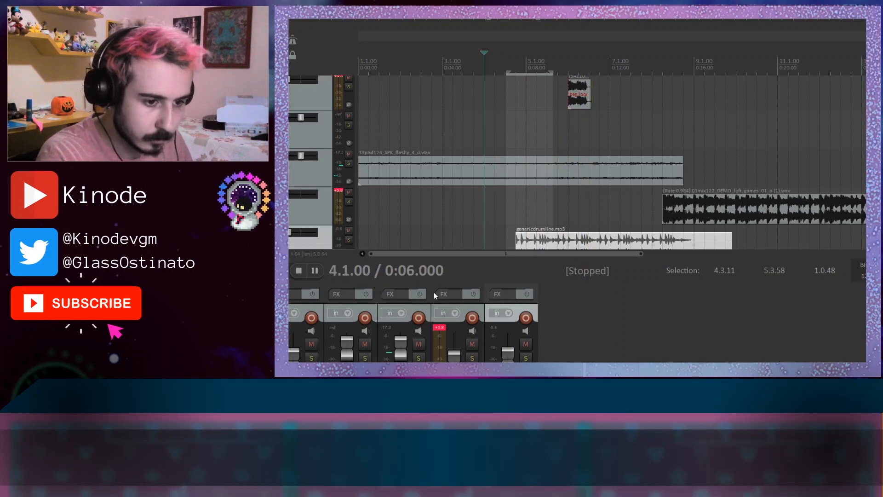
Delete the pad, demo mix and short sample clips, keeping only the drum line on the fifth track
click(418, 174)
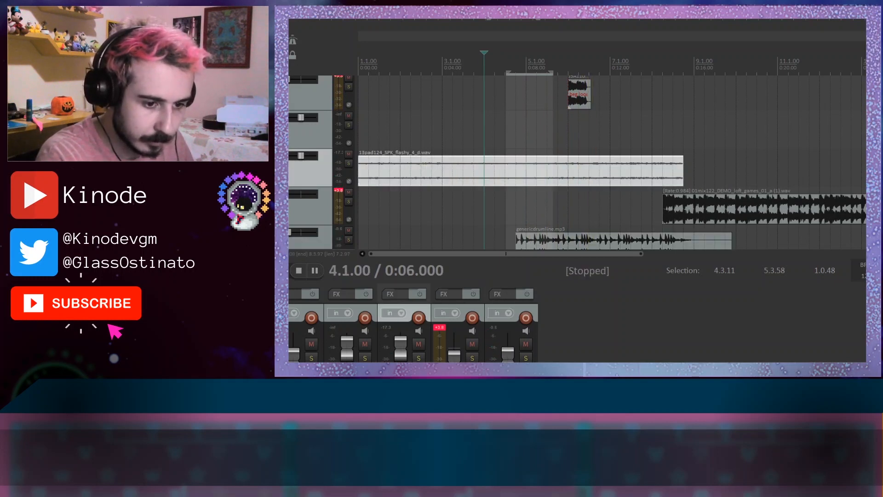
click(398, 177)
scroll(398, 177, up, 3)
click(541, 177)
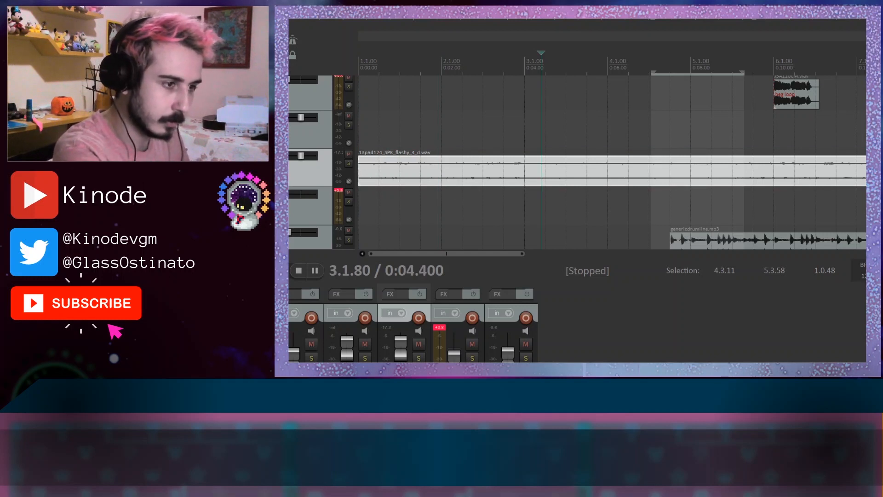
scroll(420, 175, down, 6)
click(421, 175)
key(Delete)
click(439, 100)
key(Delete)
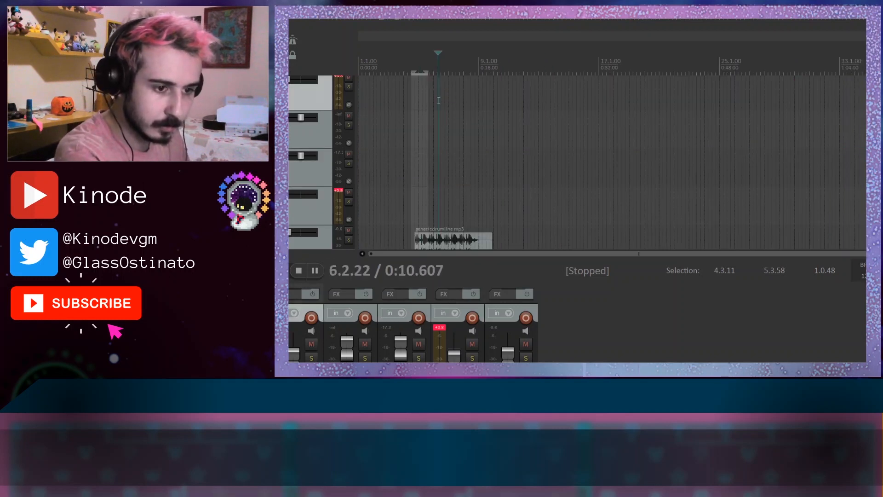
Play the pad clip on the third track from the project start and change the project tempo
drag(361, 68, 340, 67)
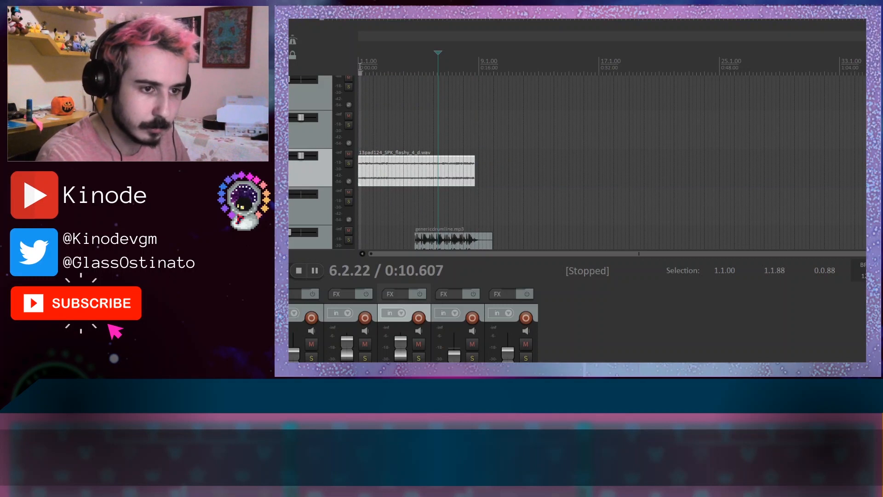
click(360, 68)
key(Home)
key(space)
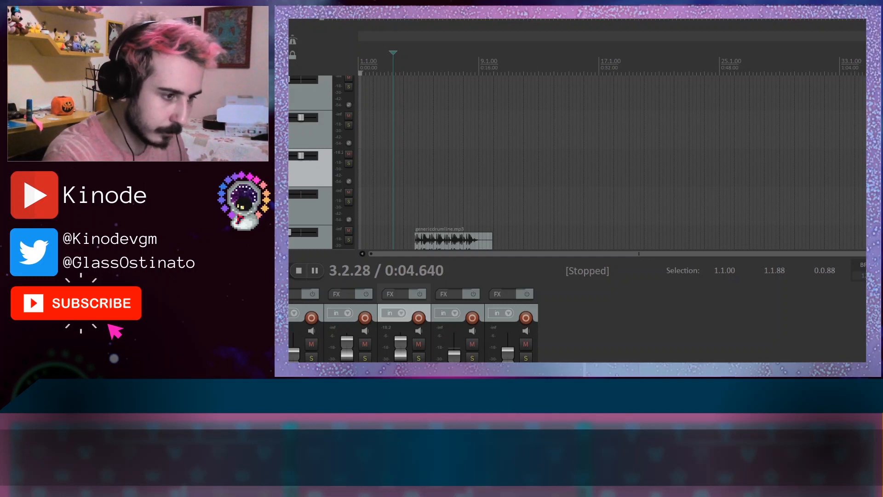
key(Return)
Place the pad clip at the start of the fourth track and move the drum line clip to the start of the fifth track
drag(435, 252, 349, 205)
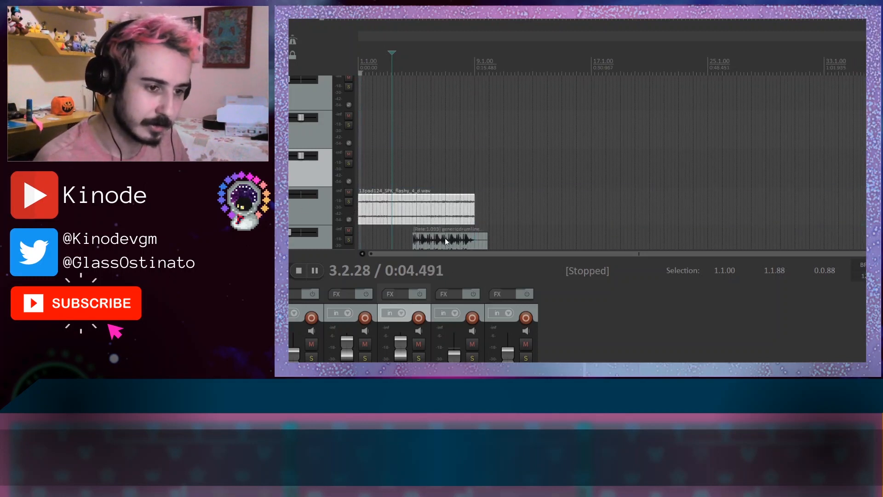
drag(445, 238, 356, 242)
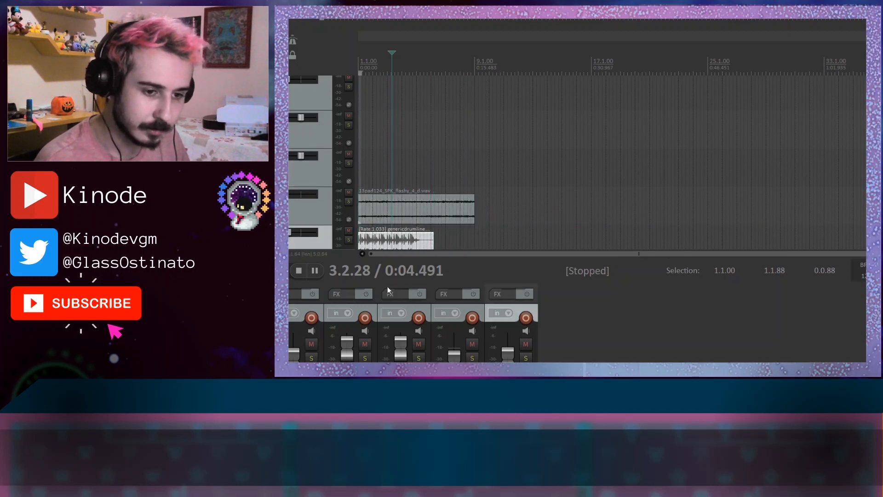
Play the pad and drum line together from the project start and raise the fourth track's volume
key(Home)
key(space)
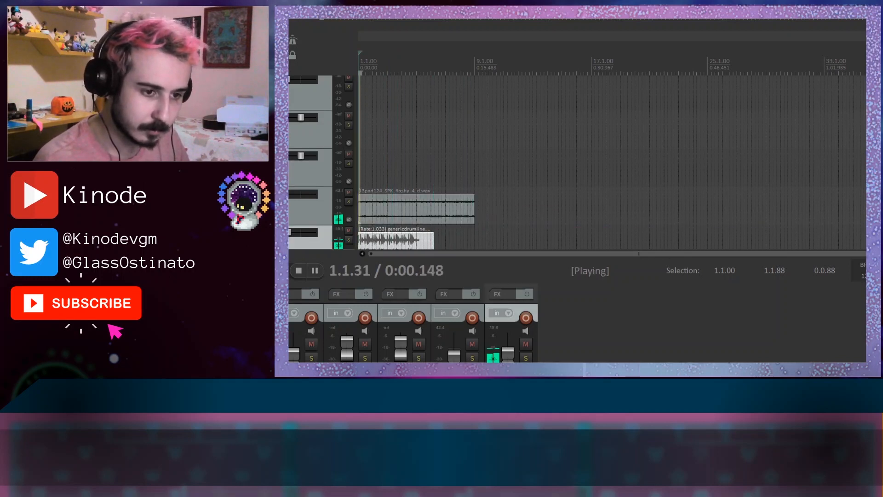
drag(454, 353, 455, 345)
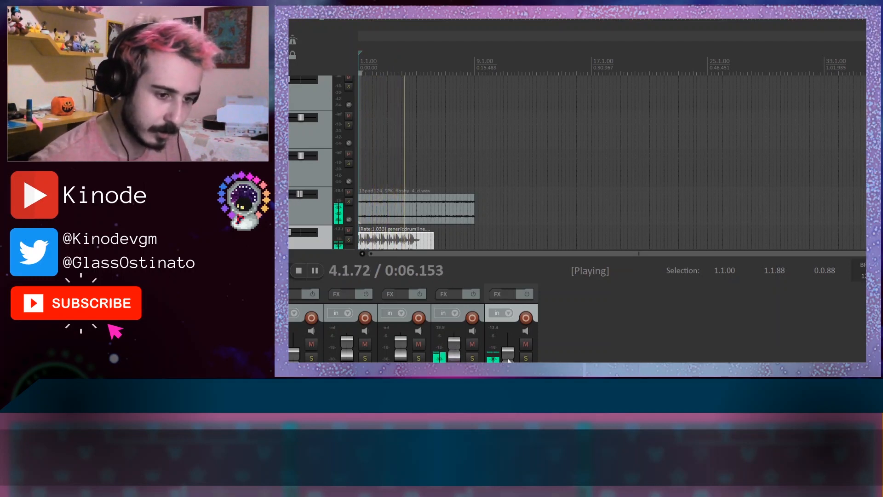
Stop playback and shorten the drum line clip on the fifth track to end at 5.1.00
scroll(425, 247, up, 3)
click(426, 248)
key(space)
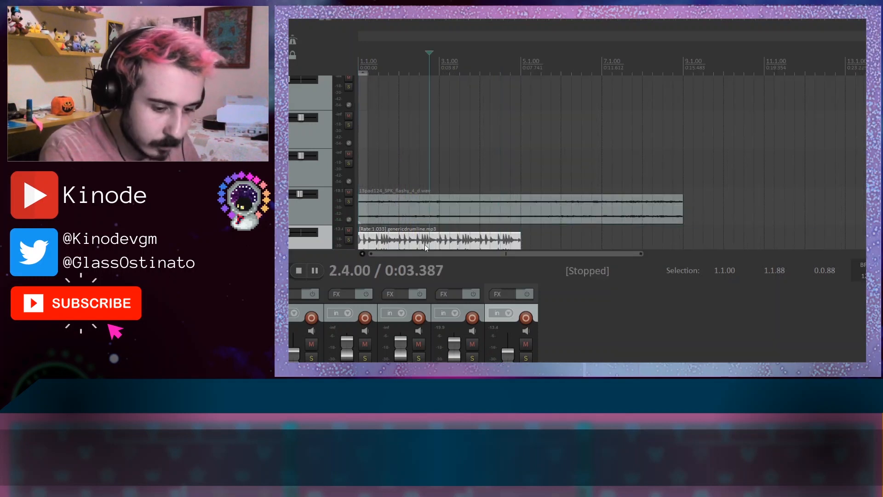
Copy the drum line clip and paste ten copies end to end on the fifth track from 5.1.00 to 45.1.00
click(521, 235)
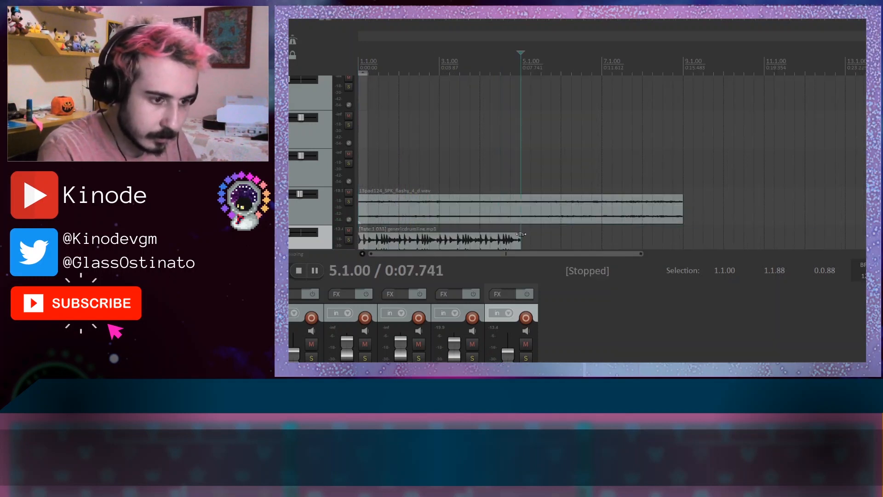
click(520, 236)
key(ctrl+c)
key(ctrl+v)
key(ctrl+v)
key(ctrl+v)
key(ctrl+v)
key(ctrl+v)
key(ctrl+v)
key(ctrl+v)
key(ctrl+v)
key(ctrl+v)
key(ctrl+v)
Delete the first drum line clip so the drums on the fifth track start at 5.1.00
scroll(489, 256, down, 10)
scroll(489, 255, up, 6)
drag(704, 255, 385, 257)
click(383, 241)
key(Delete)
key(space)
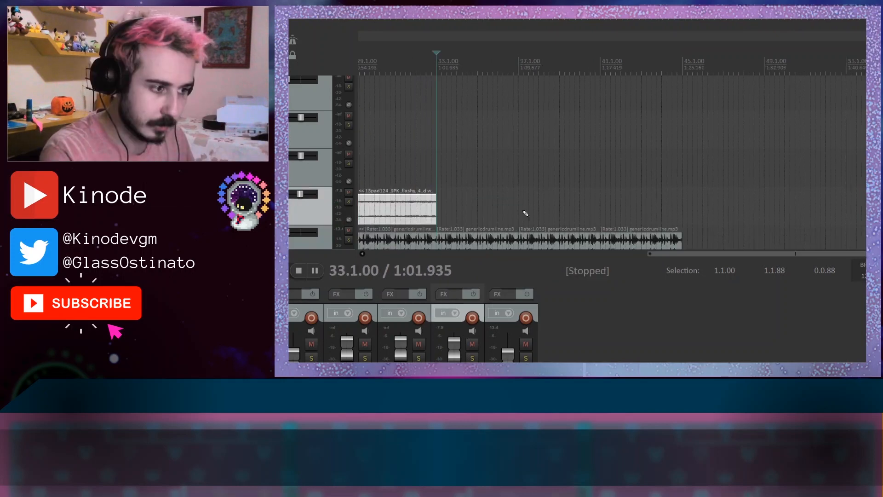
Paste two more copies of the pad clip on the fourth track, filling it from 33.1.00 to 49.1.00
key(ctrl+v)
key(ctrl+v)
drag(632, 253, 363, 254)
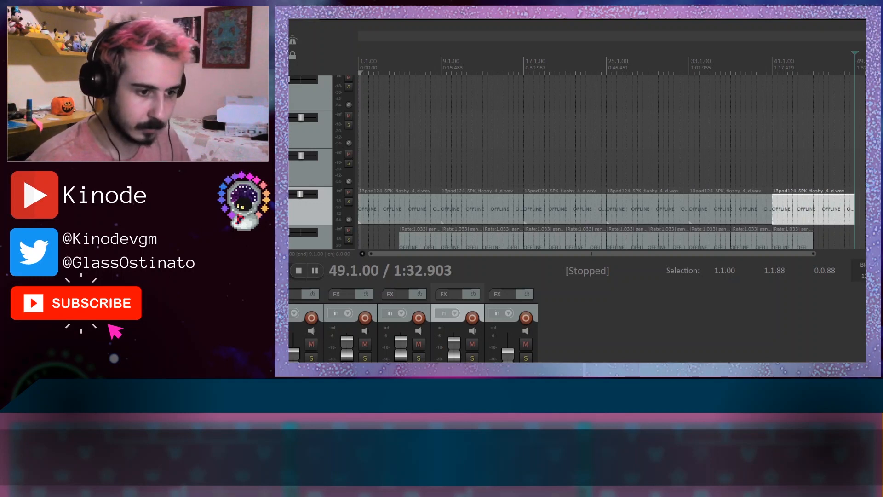
Place the 12str110_DDL_star_dancer_d.wav clip on the third track at 25.1.00 and play it with the pad and drums
drag(628, 171, 607, 171)
click(598, 65)
key(space)
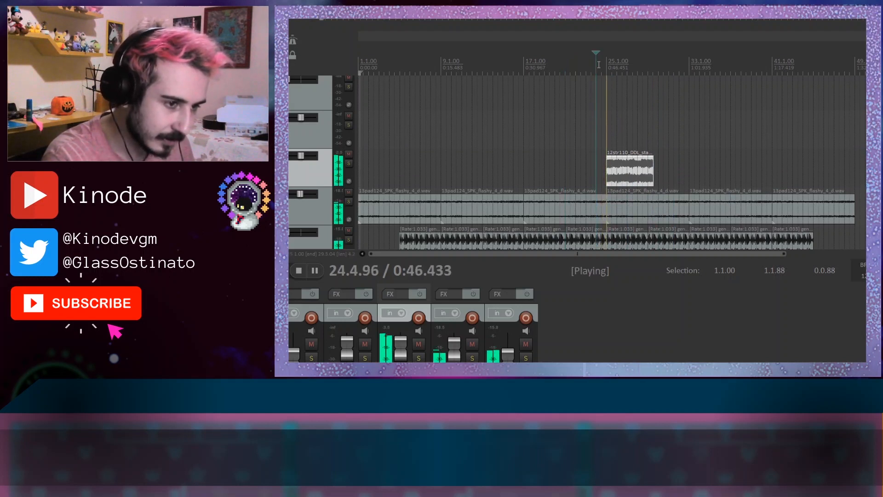
key(space)
click(632, 176)
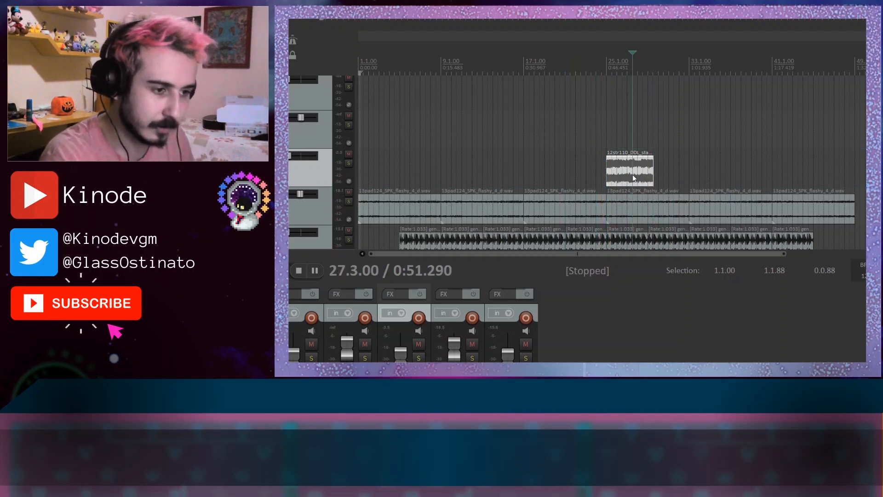
Add an effect to the FX chain of the third track holding the star dancer clip
scroll(618, 138, up, 5)
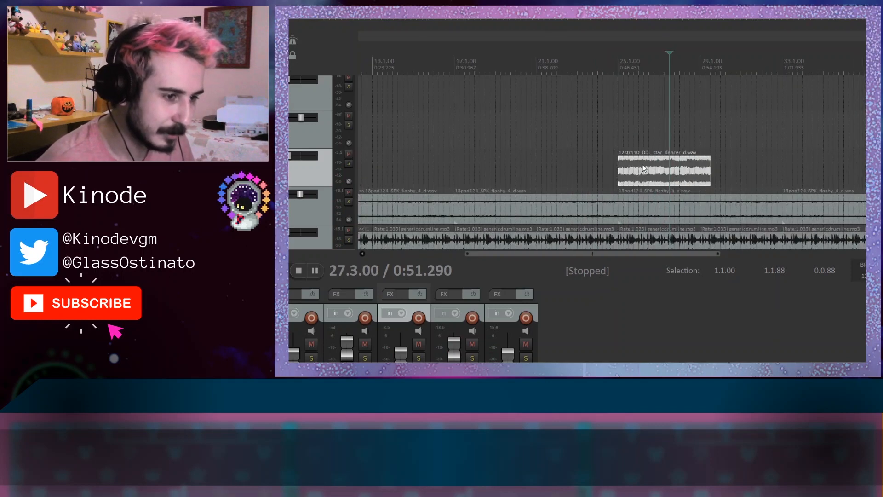
click(590, 178)
click(559, 71)
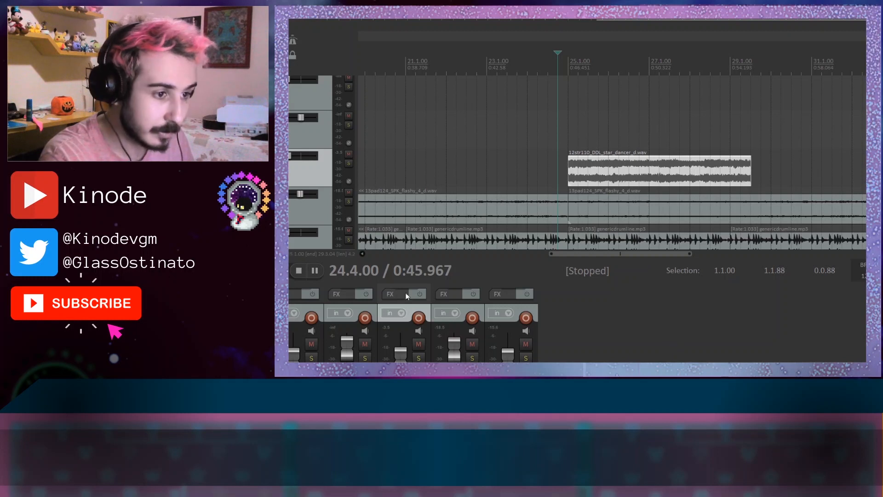
click(564, 356)
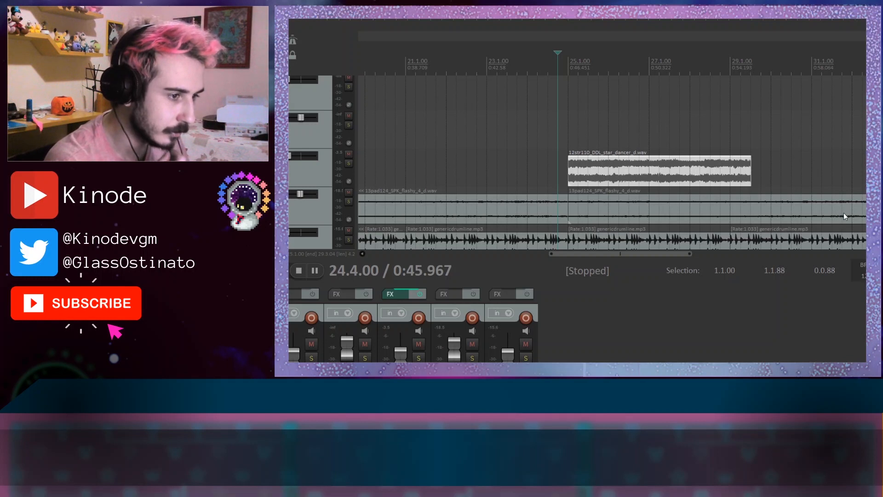
Play the star dancer clip repeatedly from around 25.1.00 to check how it sounds and loops against the pad and drums
key(space)
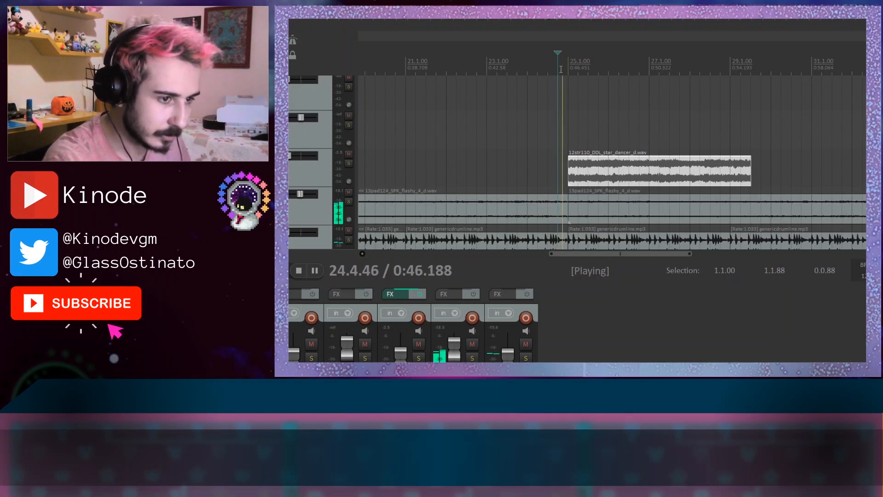
key(space)
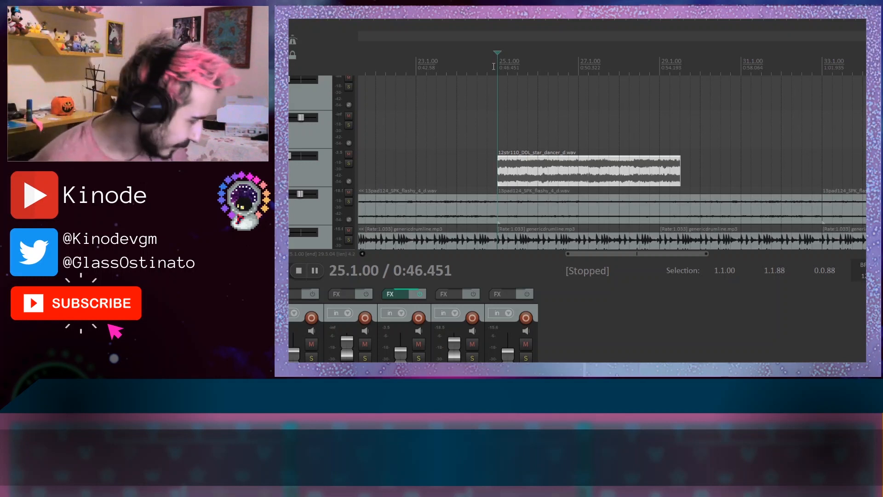
key(space)
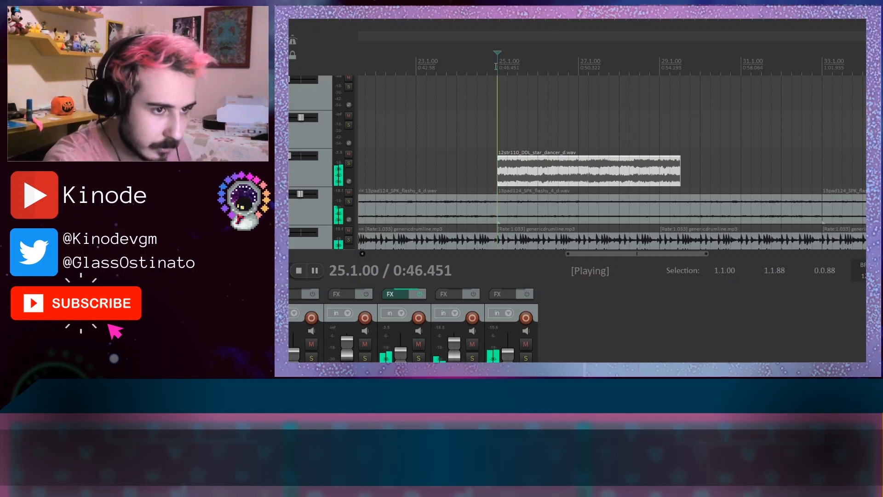
key(space)
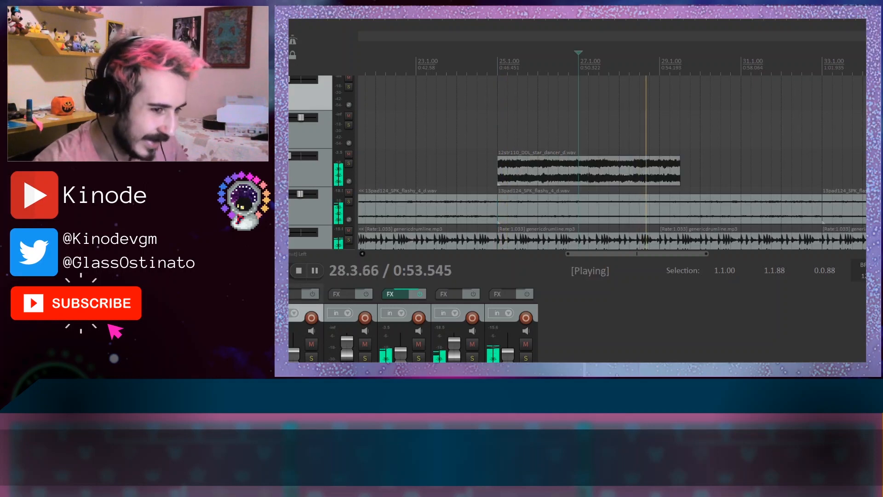
key(space)
scroll(599, 213, down, 4)
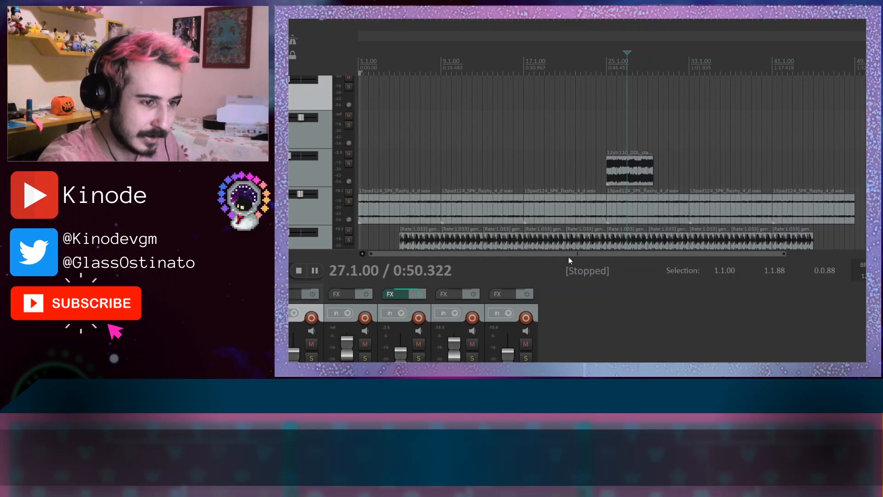
key(space)
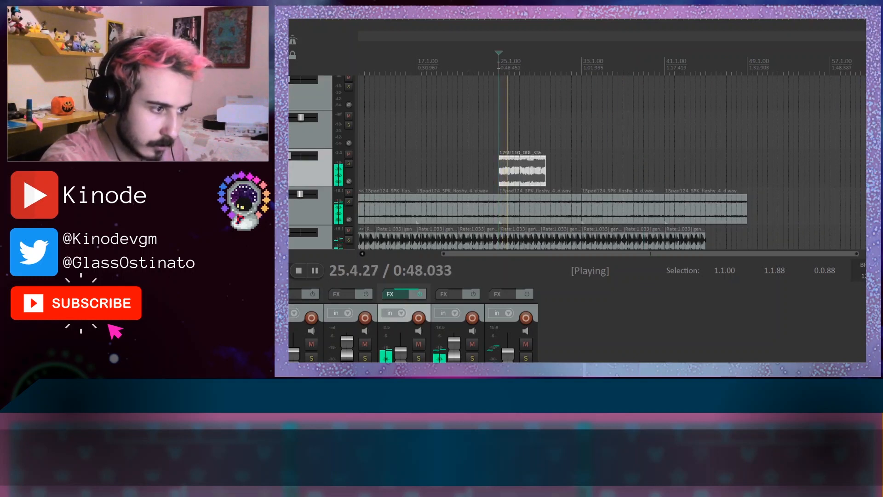
key(space)
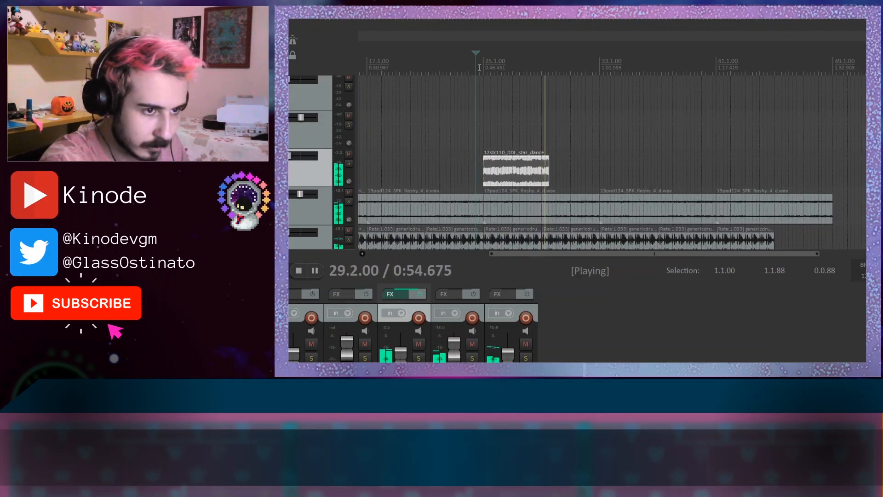
click(480, 70)
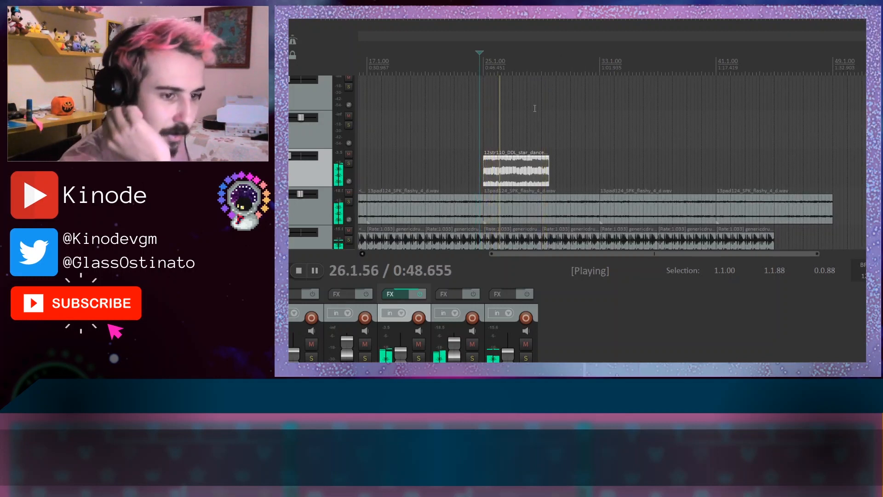
key(space)
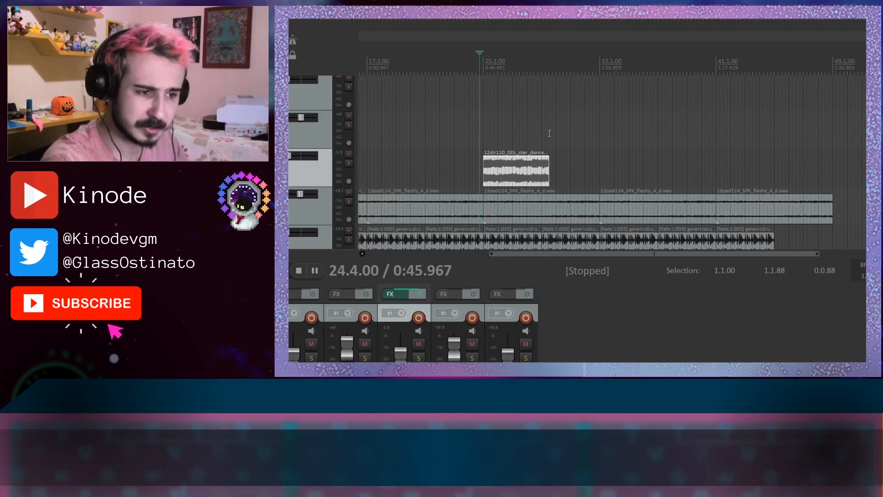
key(Right)
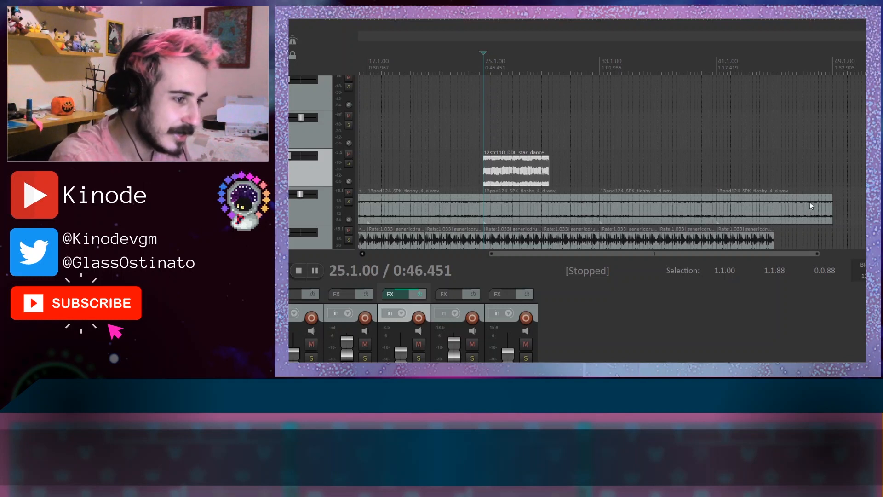
click(480, 68)
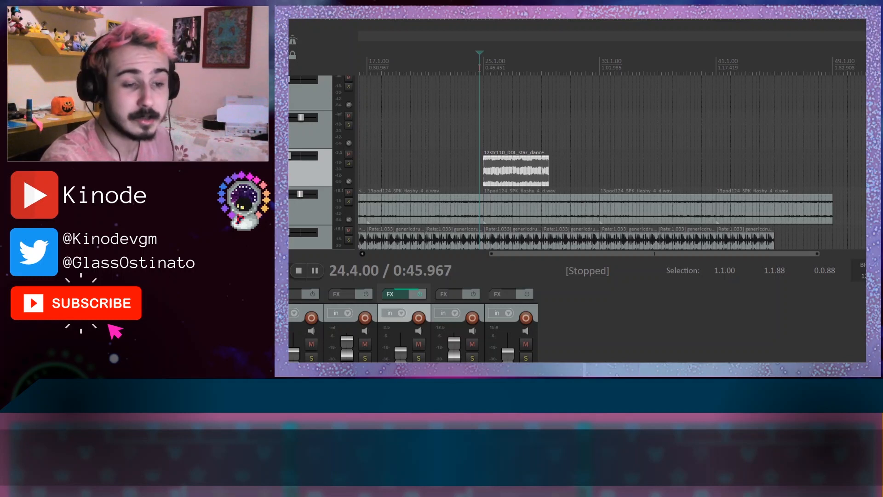
key(space)
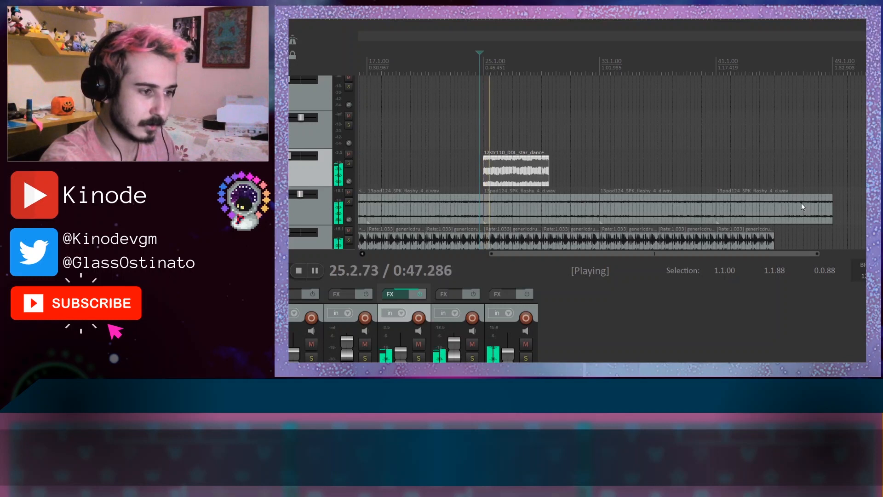
click(484, 67)
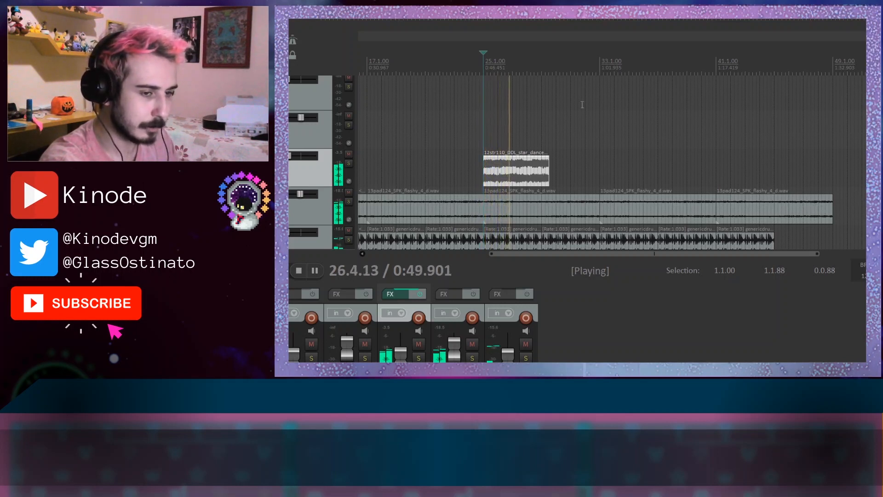
click(483, 66)
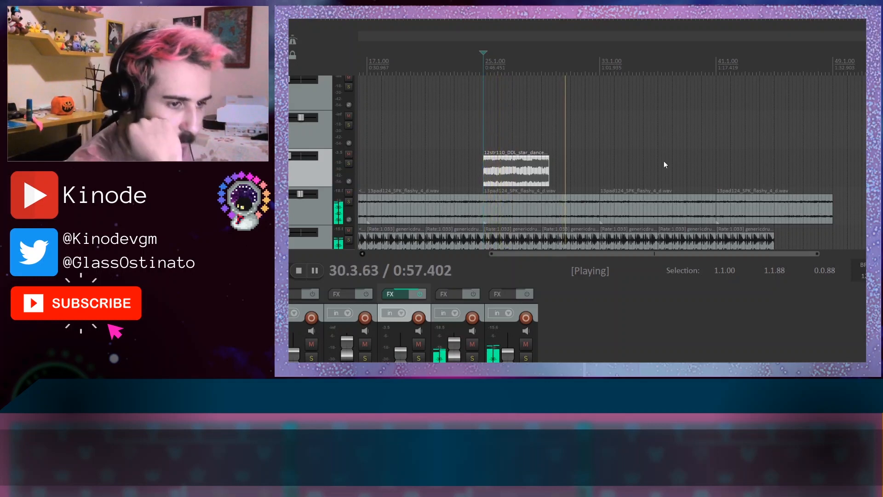
Fit the star dancer clip to end at 29.1.00 and paste two copies end to end after it, up to 37.1.00
scroll(517, 205, up, 3)
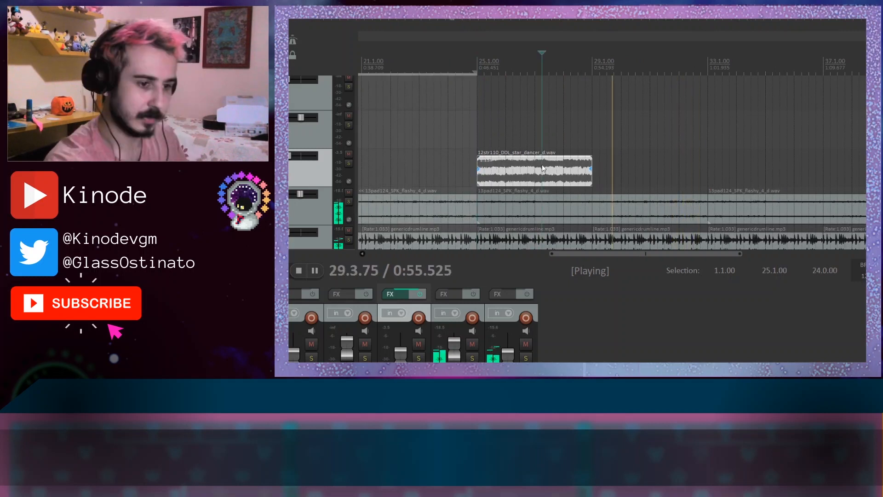
key(space)
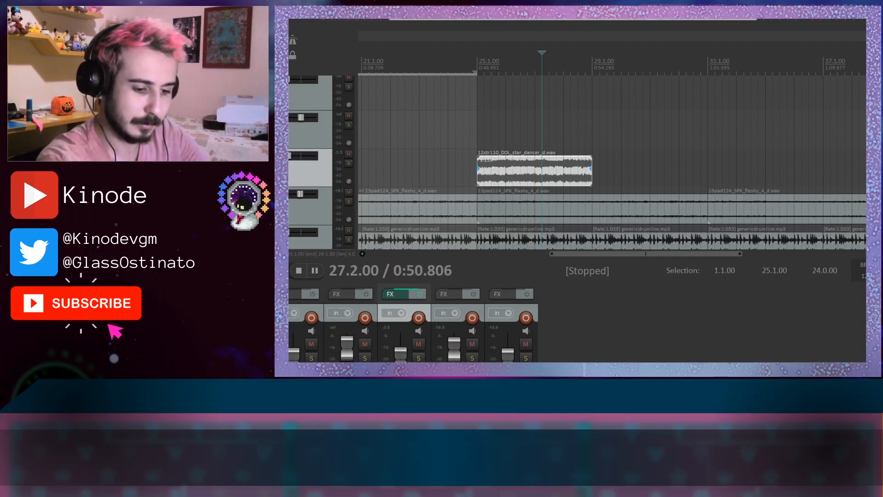
click(548, 175)
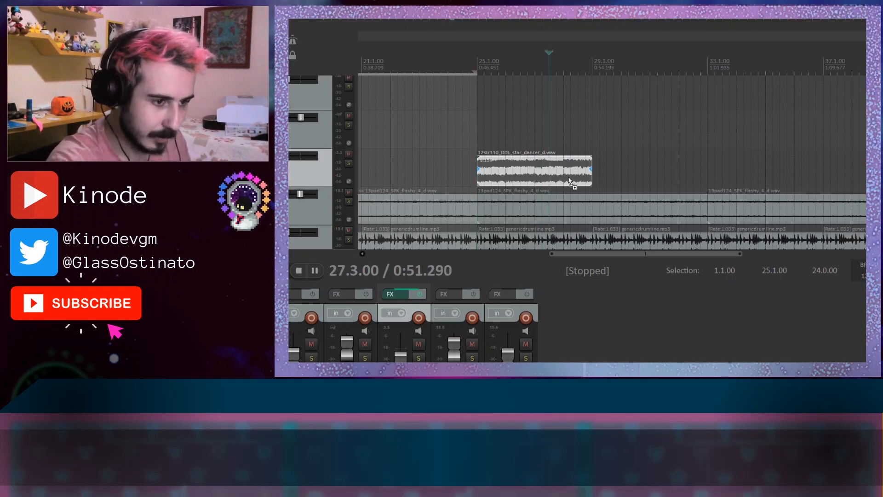
click(591, 157)
key(ctrl+v)
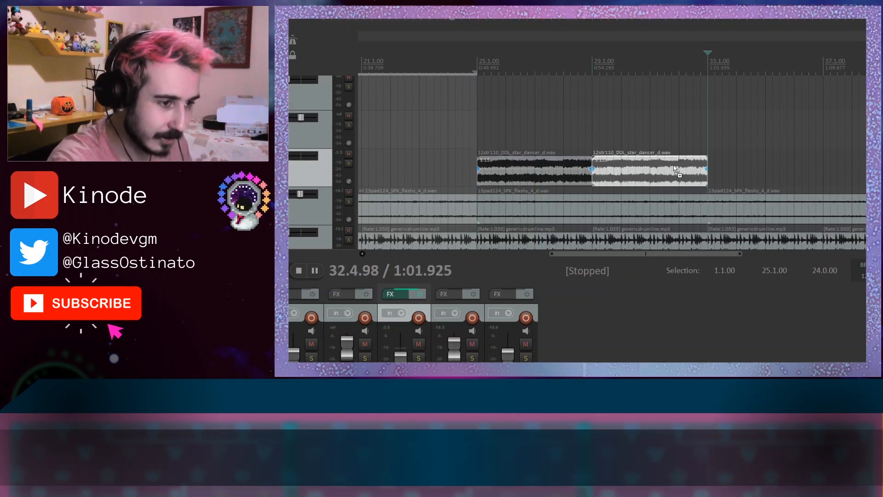
key(ctrl+v)
Add a sample clip at rate 1.243 on the second track from 37.1.00 to 41.1.00 and lower that track's volume
click(463, 115)
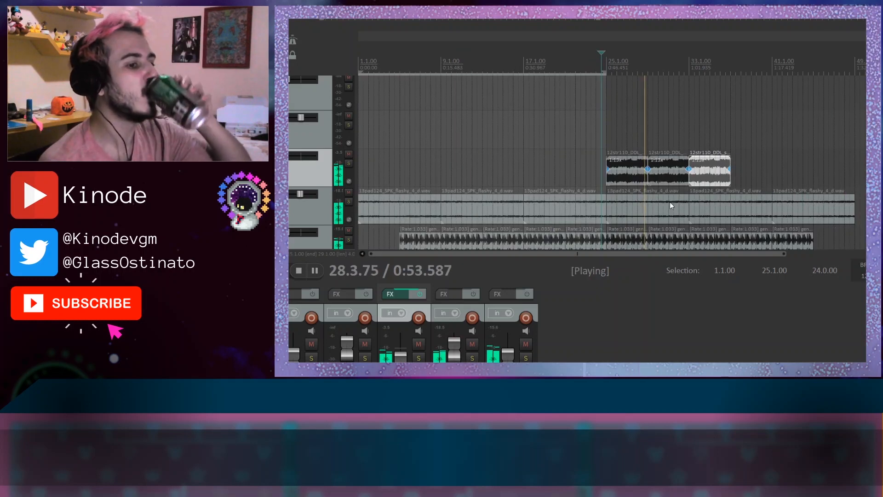
key(space)
scroll(726, 163, up, 3)
scroll(725, 162, up, 4)
drag(632, 253, 731, 261)
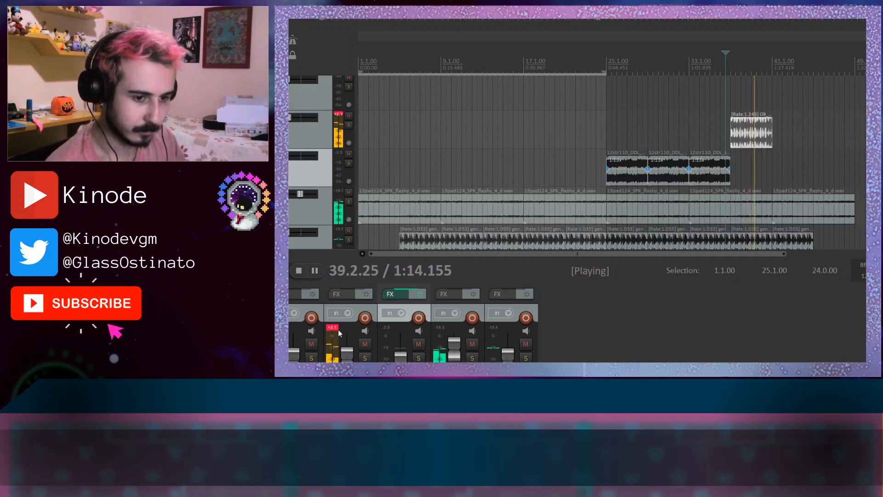
click(337, 328)
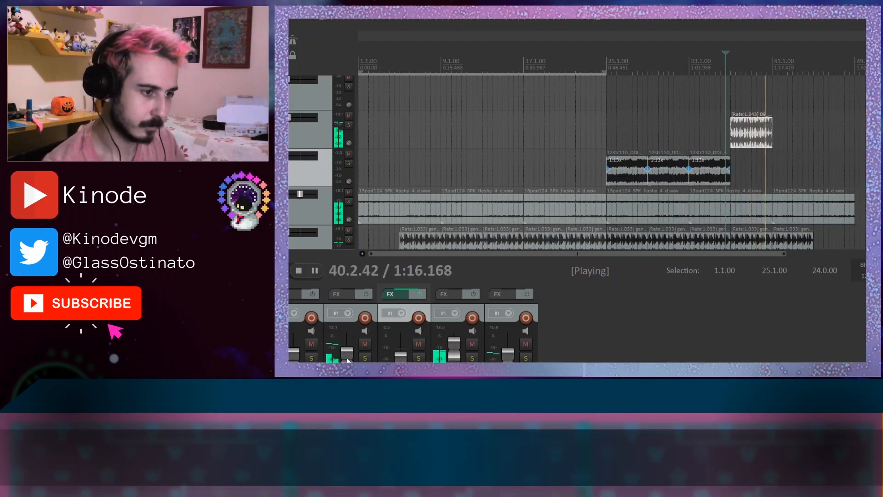
Move the star dancer clips to start at 9.1.00 and delete their third copy
click(363, 68)
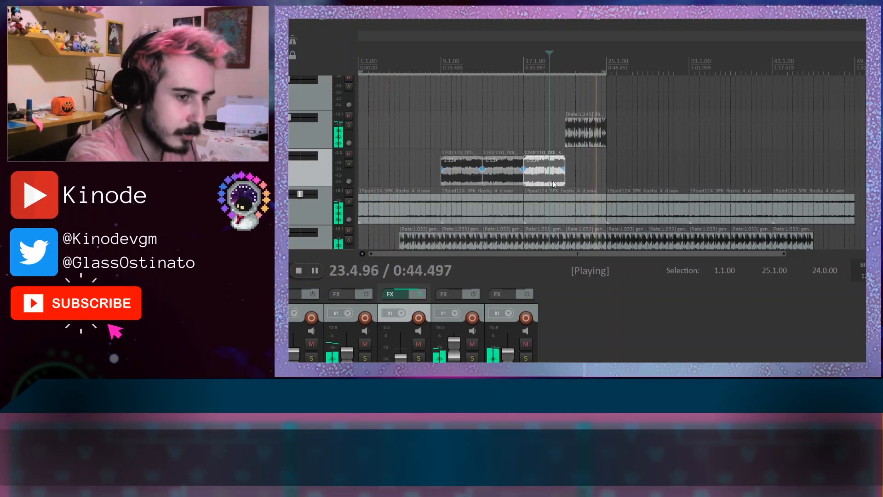
key(Delete)
Move the second track's clip to start at 17.1.00 and duplicate it to fill up to 25.1.00
drag(583, 145, 540, 140)
click(509, 105)
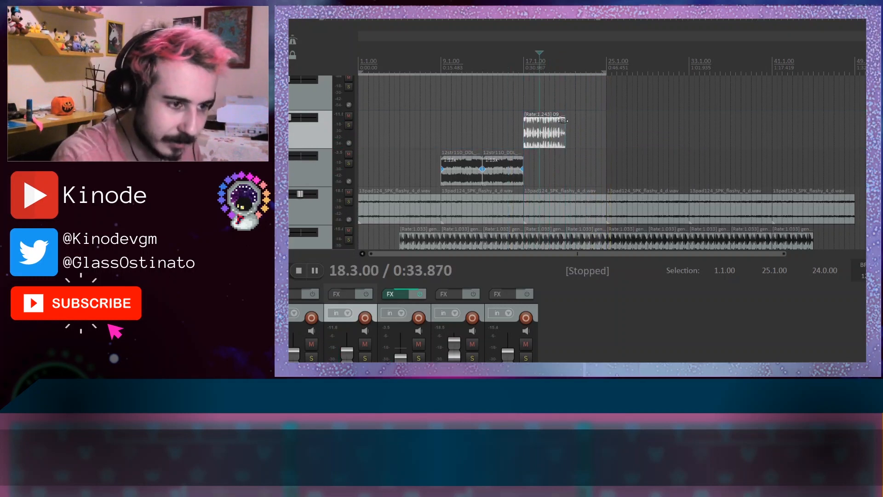
drag(562, 122, 606, 122)
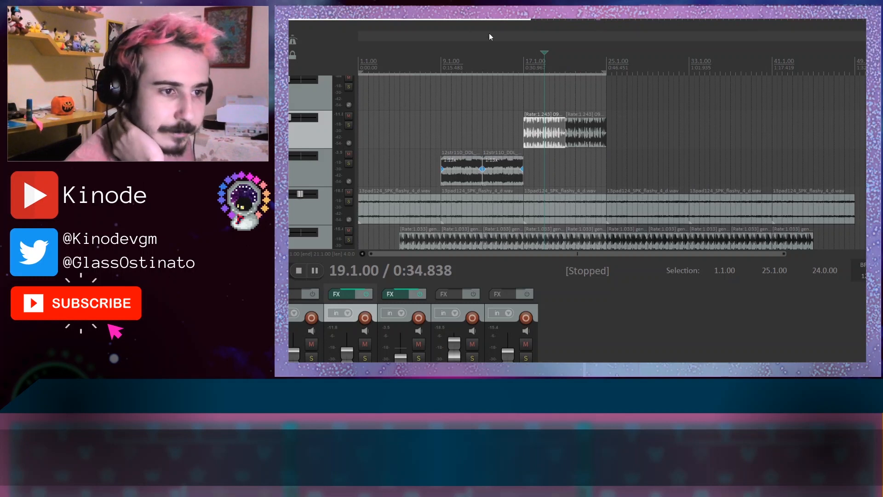
Play the arrangement from around 16.3.00 to audition the second track's clips with their effect and volume
click(518, 64)
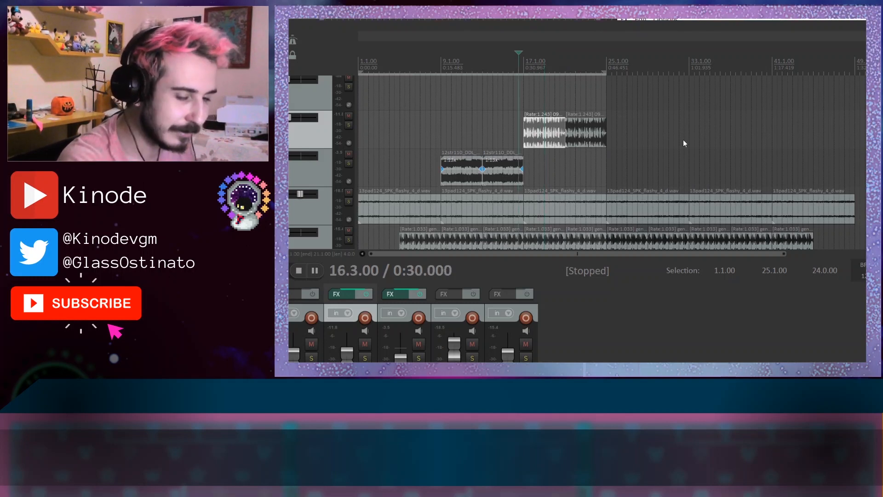
key(space)
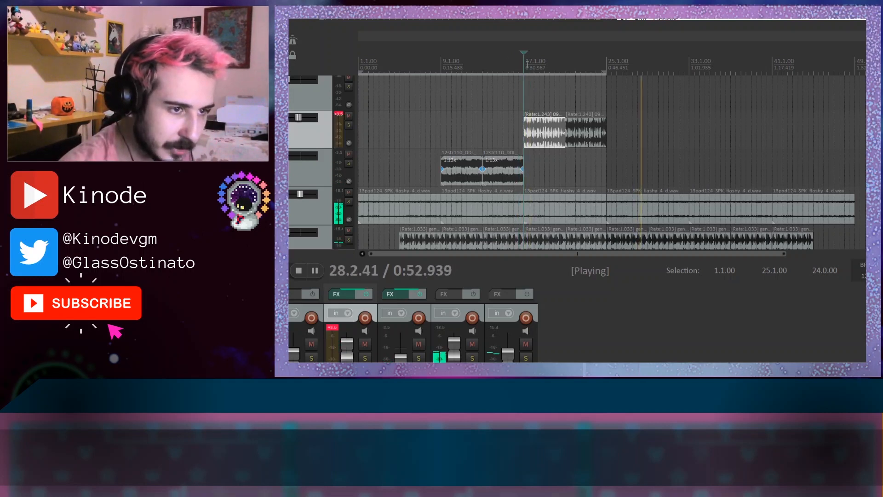
click(528, 64)
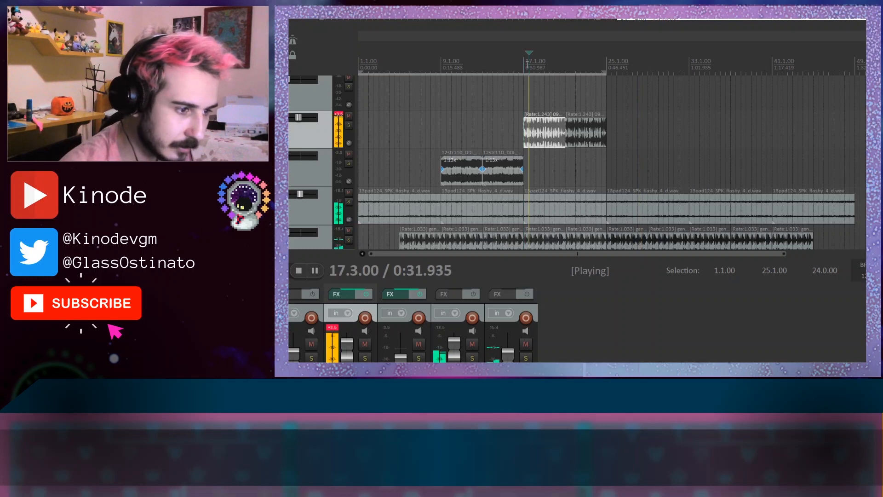
key(ctrl+space)
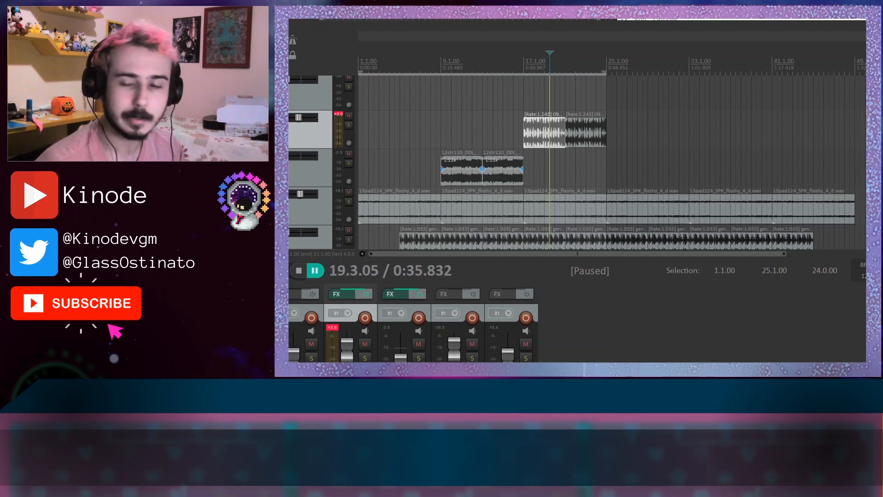
click(519, 67)
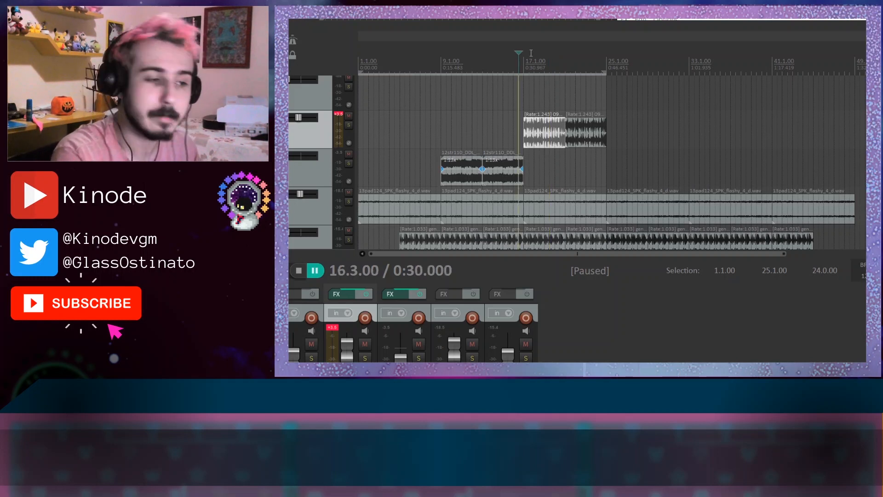
key(space)
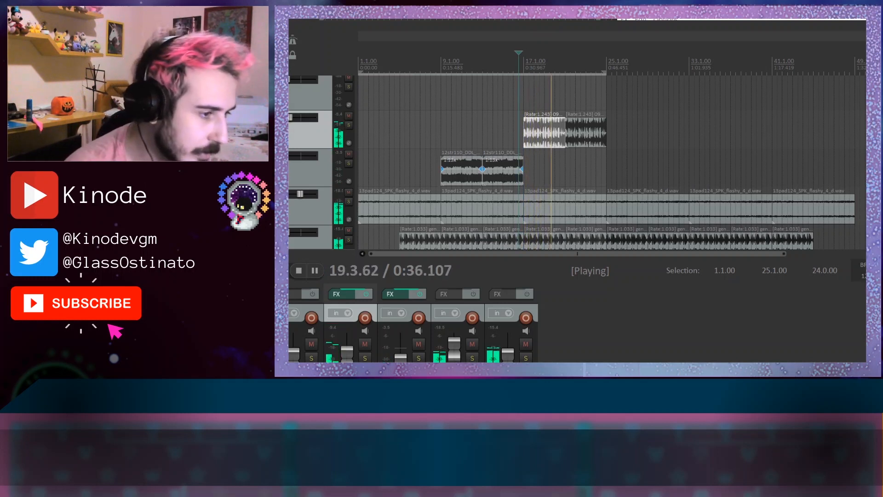
Replace the rate 1.243 clips on the second track with the 17syn084 sample at 25.1.00 and audition it
click(525, 68)
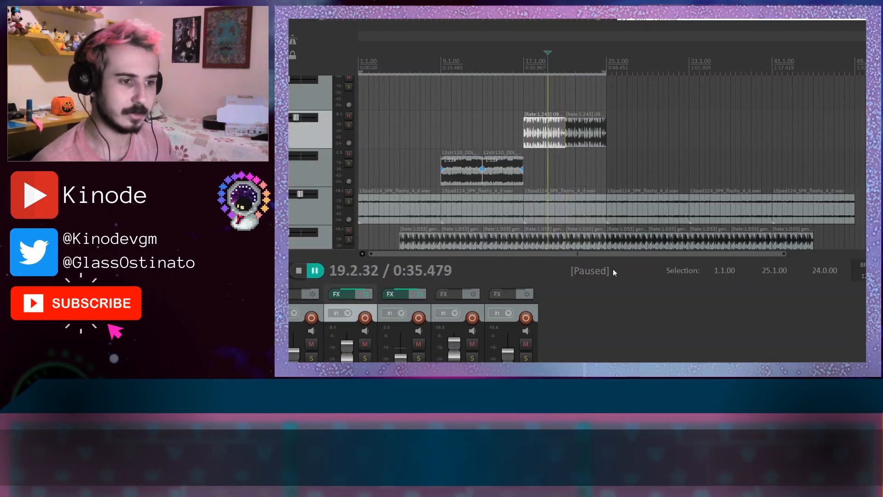
click(534, 136)
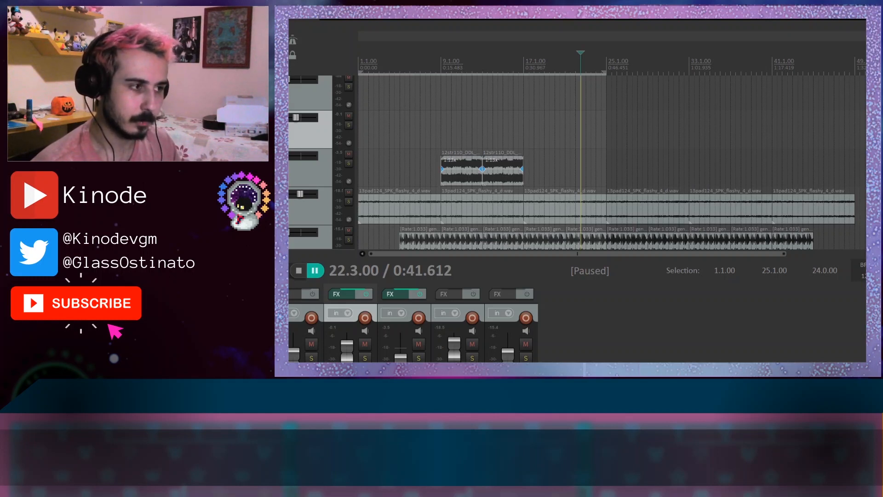
drag(643, 133, 628, 132)
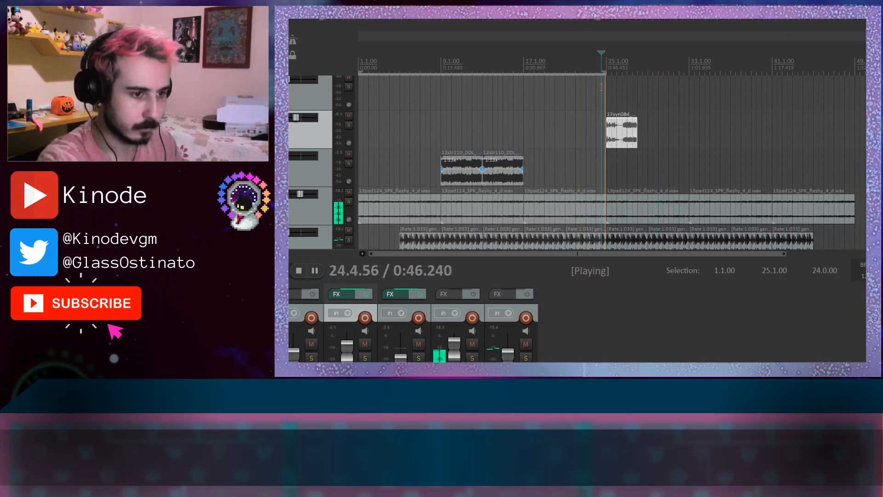
key(space)
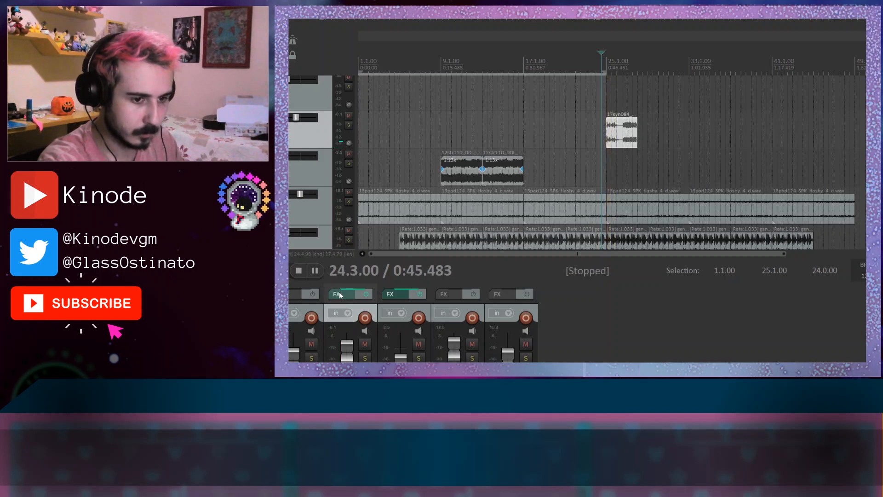
click(621, 113)
key(space)
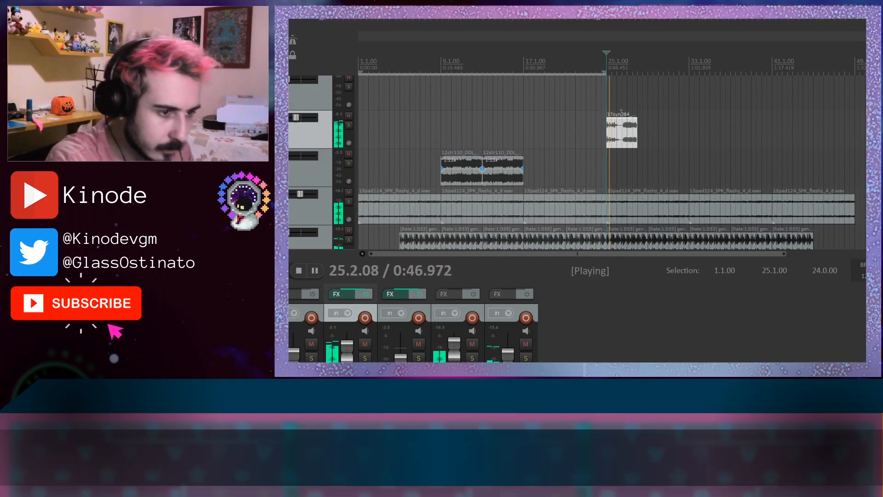
key(space)
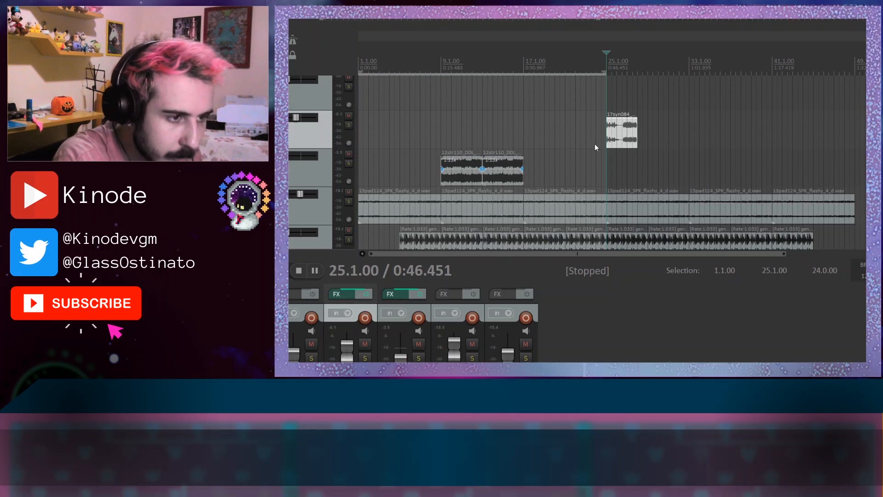
Shorten the second track's 17syn084 clip to two bars, starting at 17.1.00, and audition it there
drag(637, 132, 627, 132)
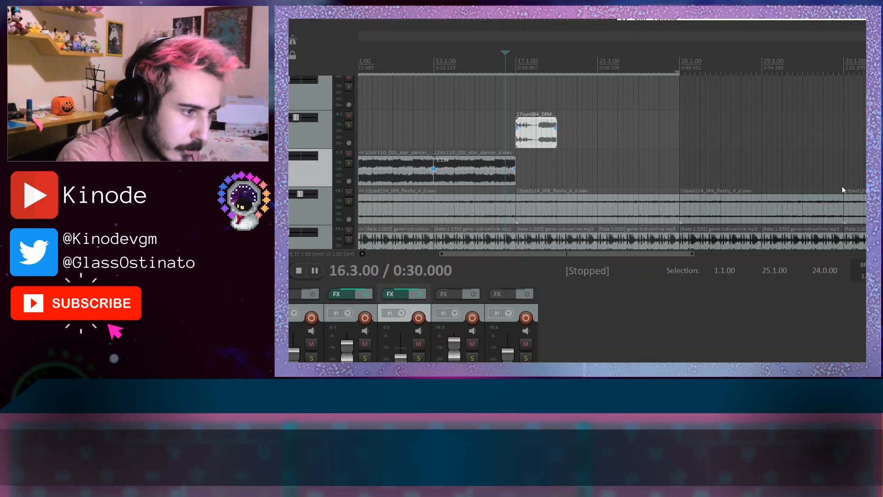
click(514, 56)
click(511, 56)
key(space)
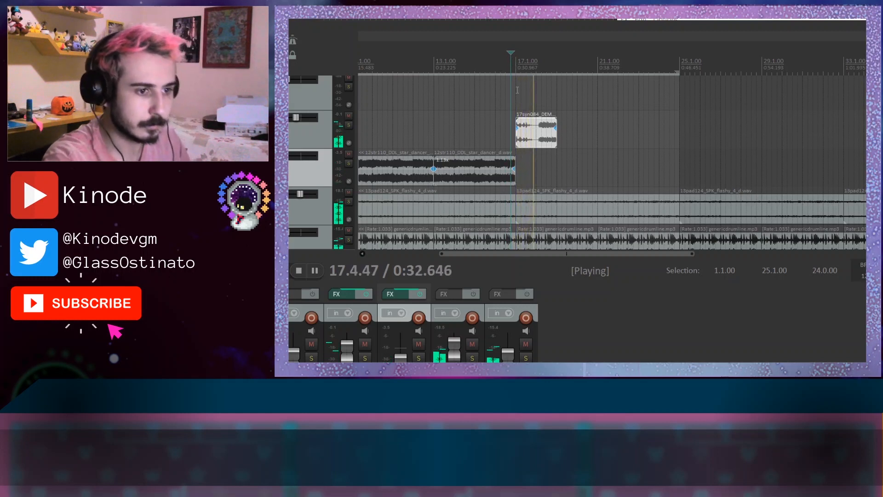
key(space)
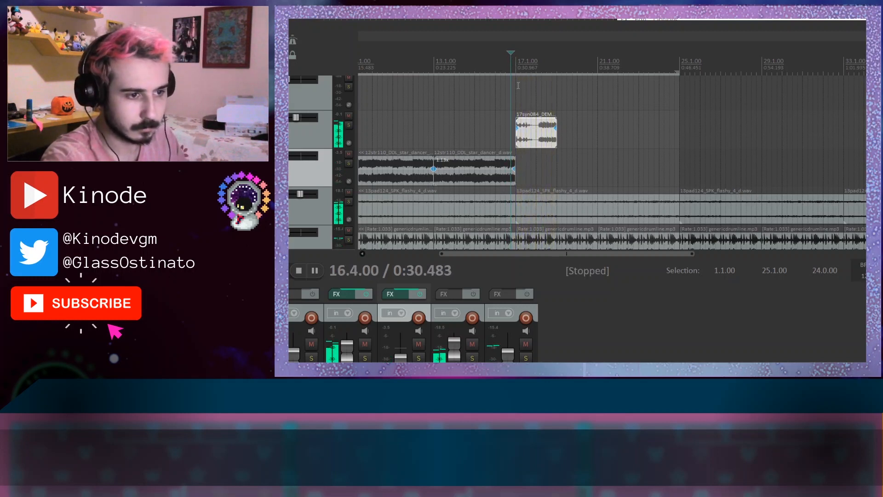
Place a copy of the 17syn084 clip on the top track, starting at 19.1.00
click(548, 95)
click(557, 96)
key(ctrl+v)
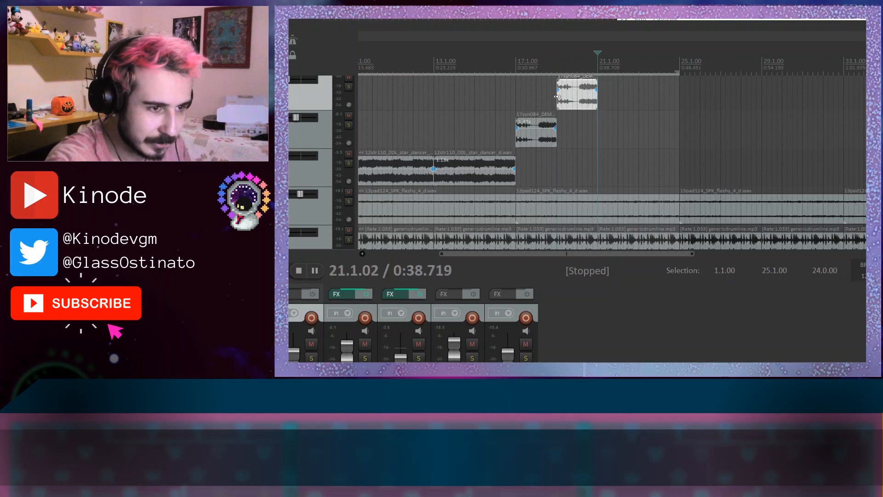
key(Left)
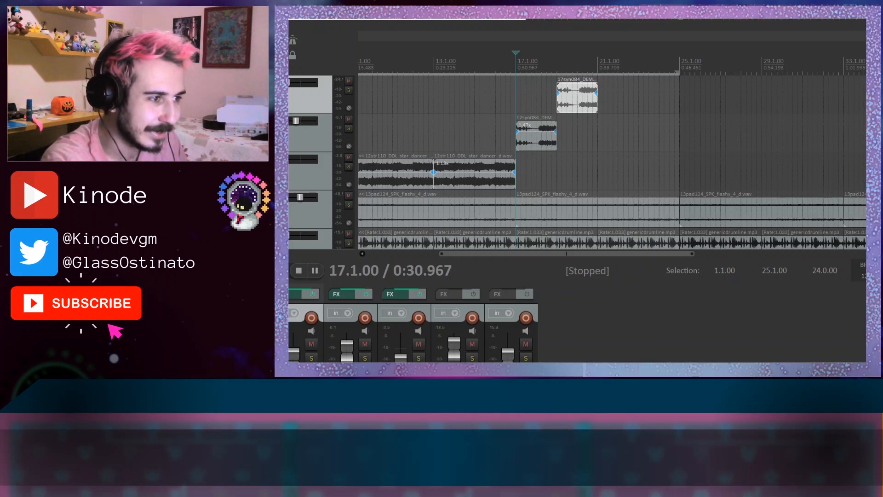
Play the arrangement from around 16.3.00 and 17.1.00 to audition the two alternating 17syn084 clips
click(506, 59)
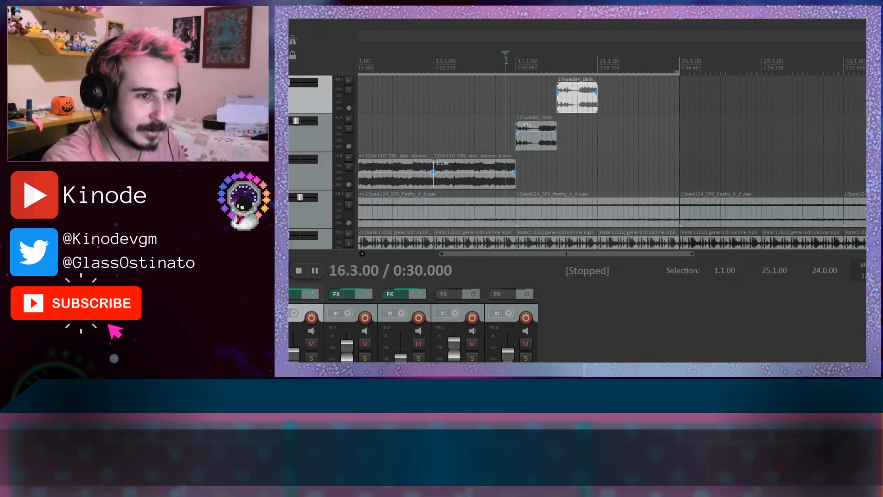
key(space)
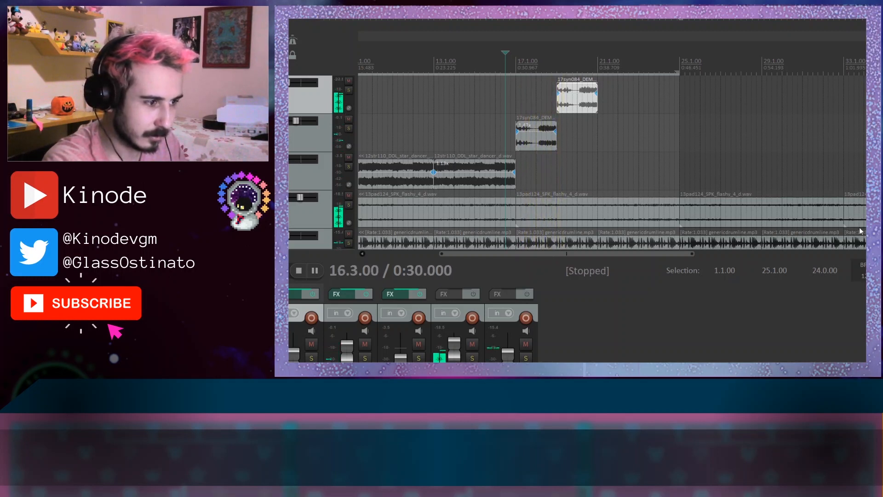
key(space)
click(549, 62)
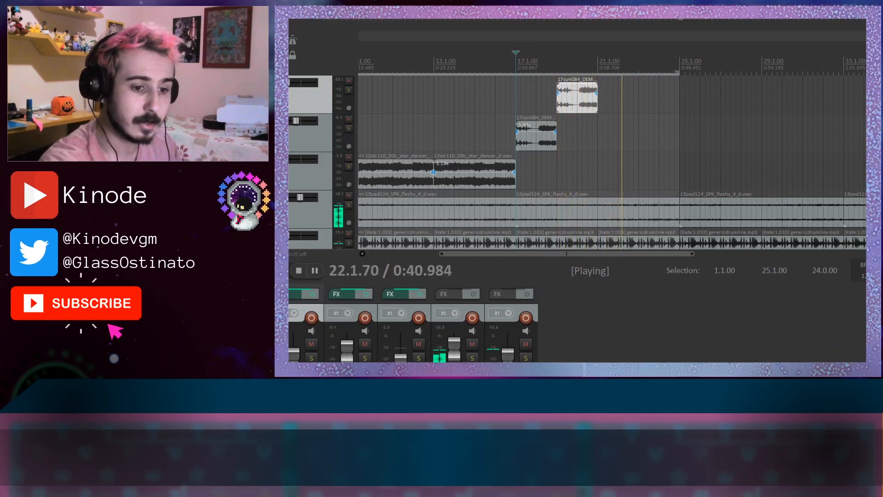
click(515, 82)
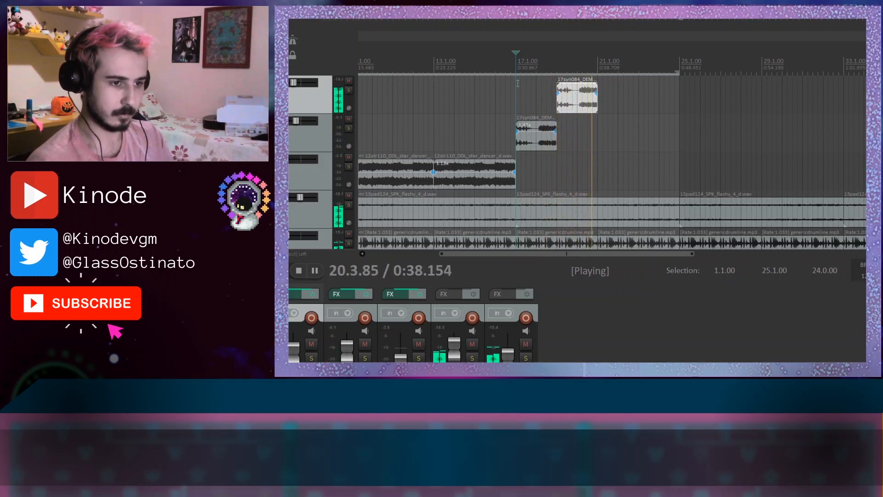
key(space)
Copy the second track's 17syn084 clip to start at 21.1.00 on the same track
click(540, 139)
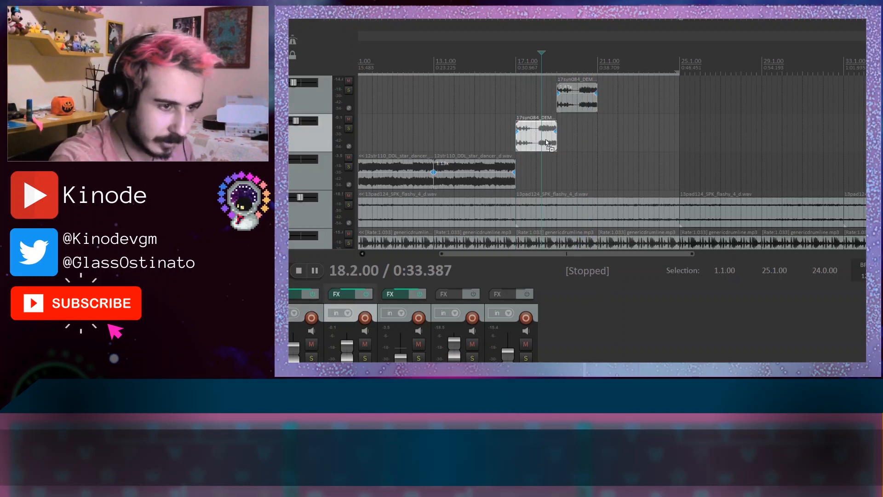
click(598, 131)
key(ctrl+v)
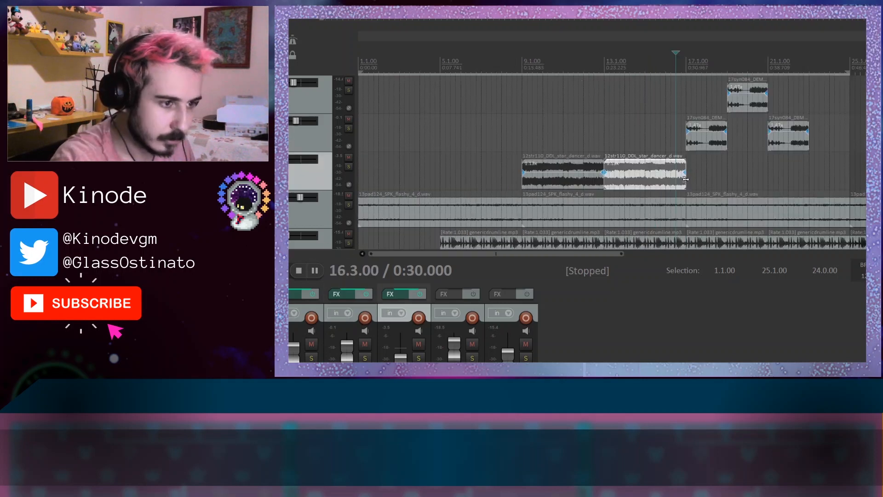
Duplicate the star dancer clip twice to fill its track from 17.1.00 to 25.1.00
click(686, 179)
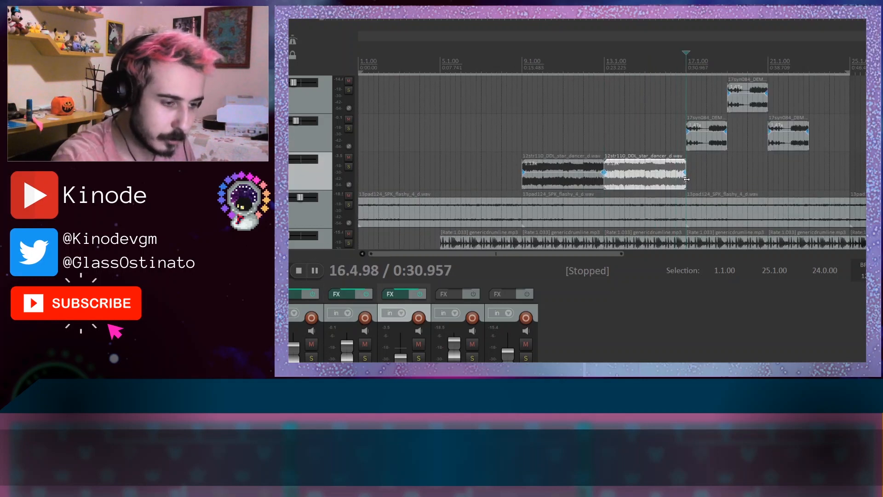
key(ctrl+v)
key(ctrl+v)
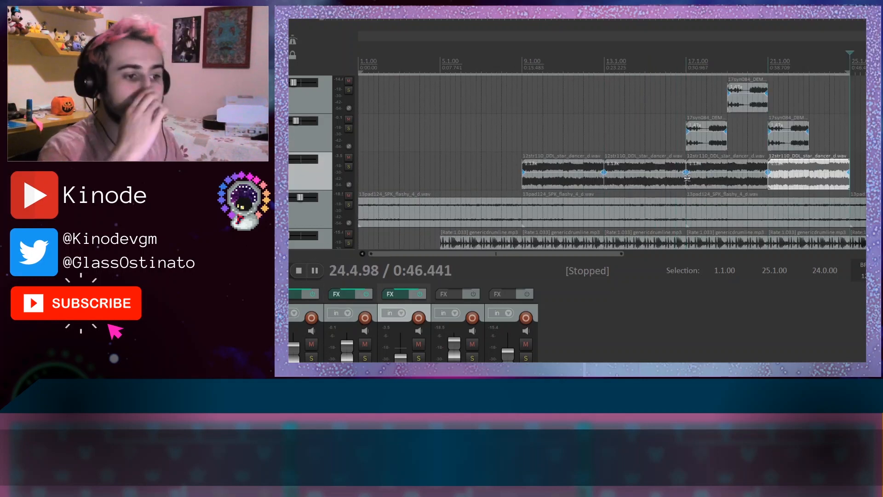
scroll(611, 161, down, 3)
scroll(611, 162, up, 3)
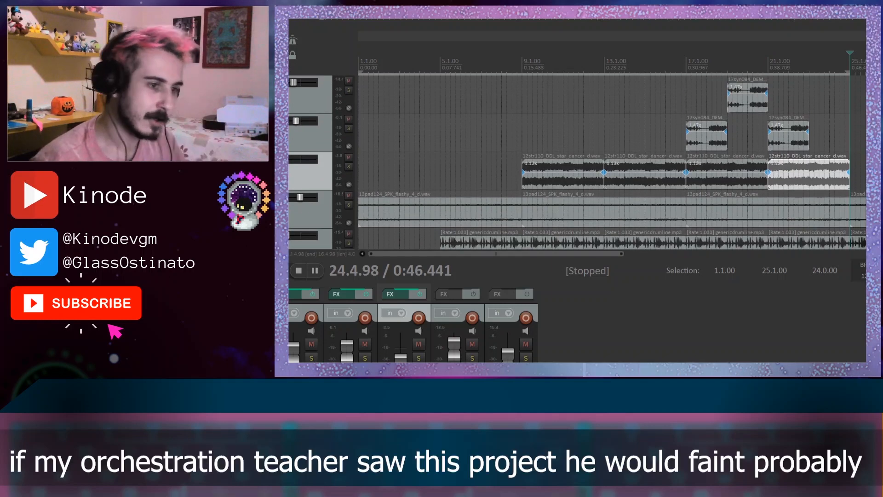
Play the section around 17.1.00 to audition the star dancer clips together with the 17syn084 clips
click(644, 60)
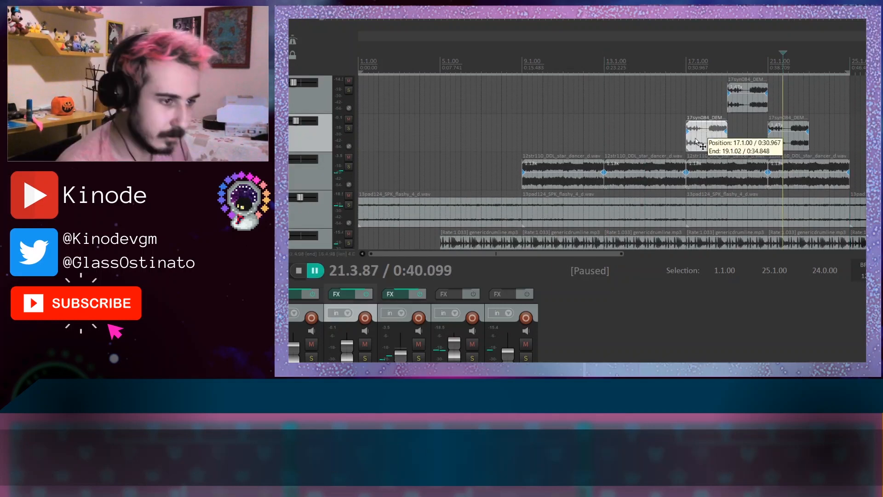
click(697, 142)
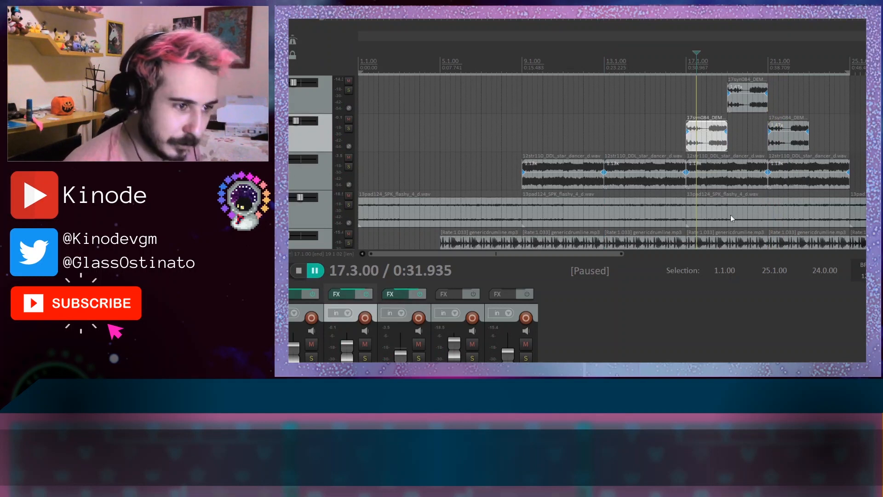
click(676, 61)
key(space)
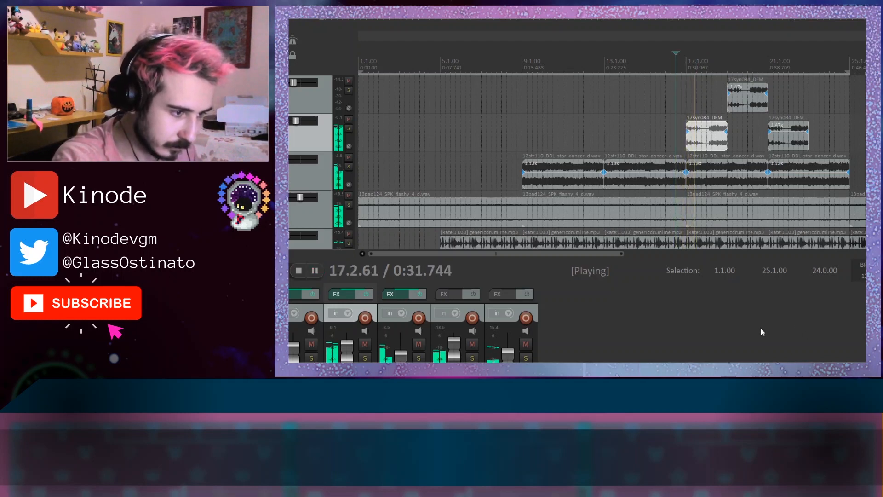
key(space)
click(681, 62)
key(space)
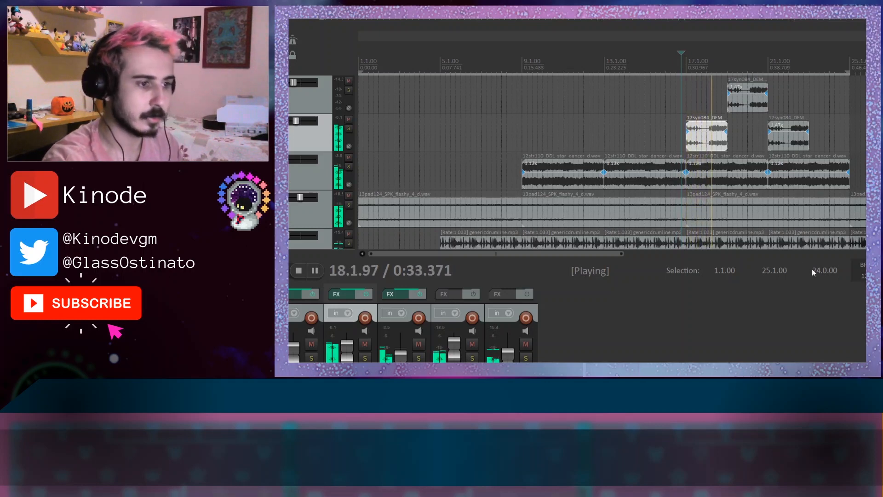
key(space)
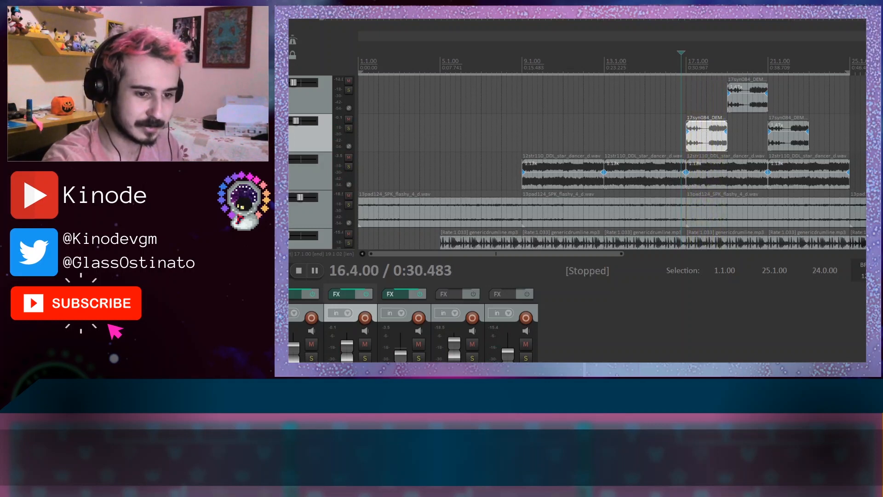
Solo every track except the star dancer track and play the arrangement from 16.2.00
click(312, 358)
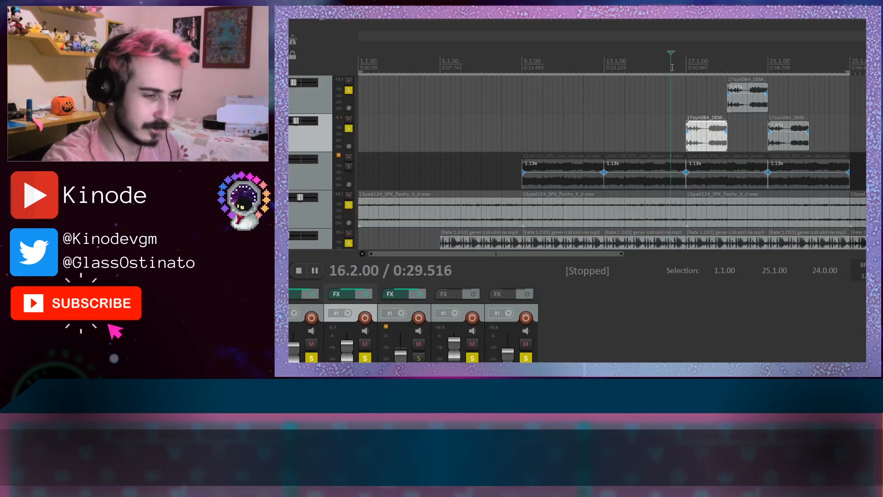
key(space)
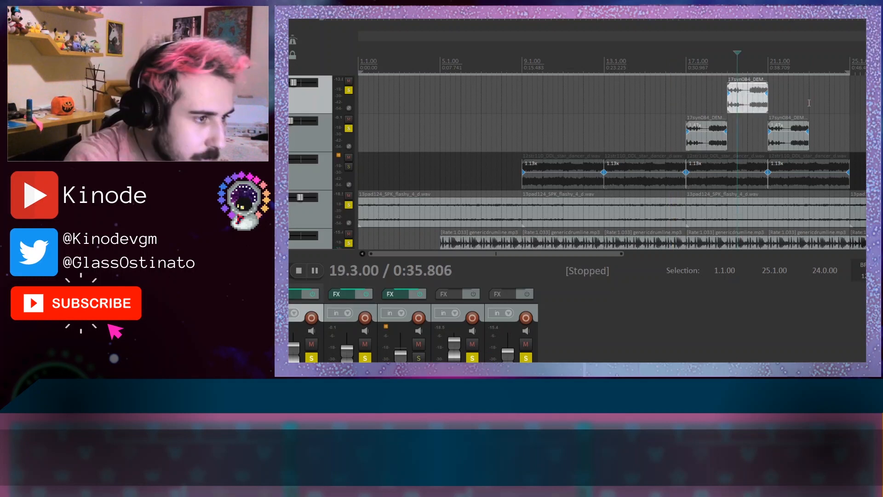
Copy the top track's 17syn084 clip to start at 23.1.00 and play from 17.1.00
click(809, 104)
key(ctrl+v)
click(689, 70)
key(space)
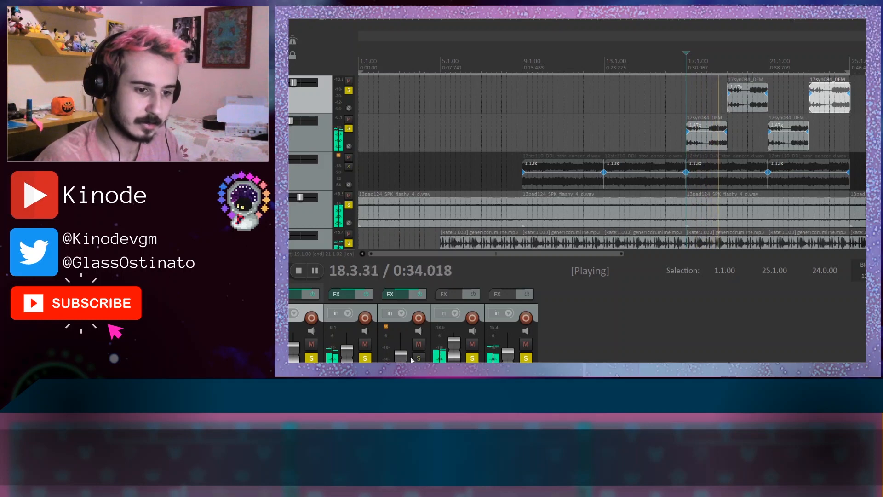
Turn off solo on the four soloed tracks to bring the star dancer track back into the mix
click(365, 359)
click(311, 358)
click(472, 358)
click(526, 358)
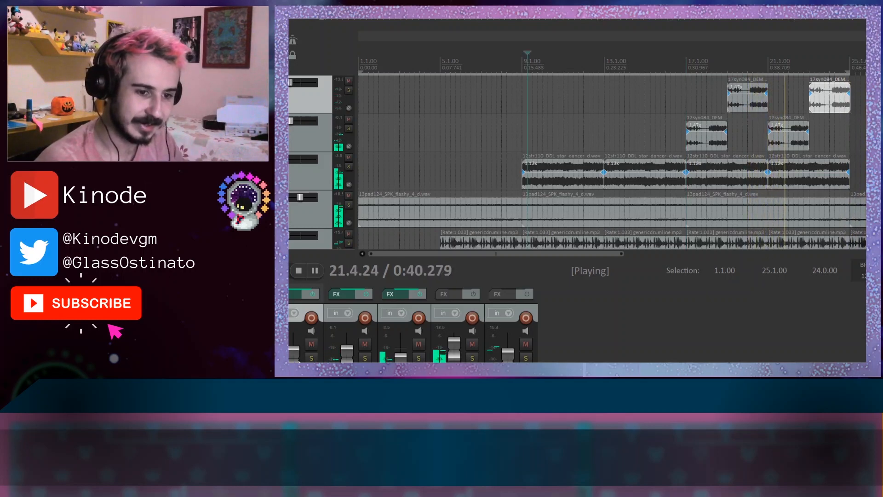
Lower the volume of the MIDI item's track while playing the section at 25.1.00
drag(597, 263, 605, 265)
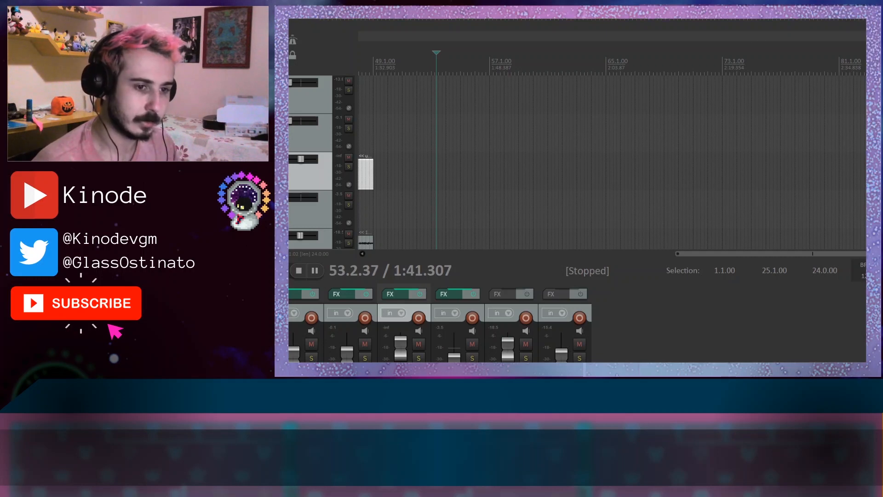
drag(720, 254, 484, 260)
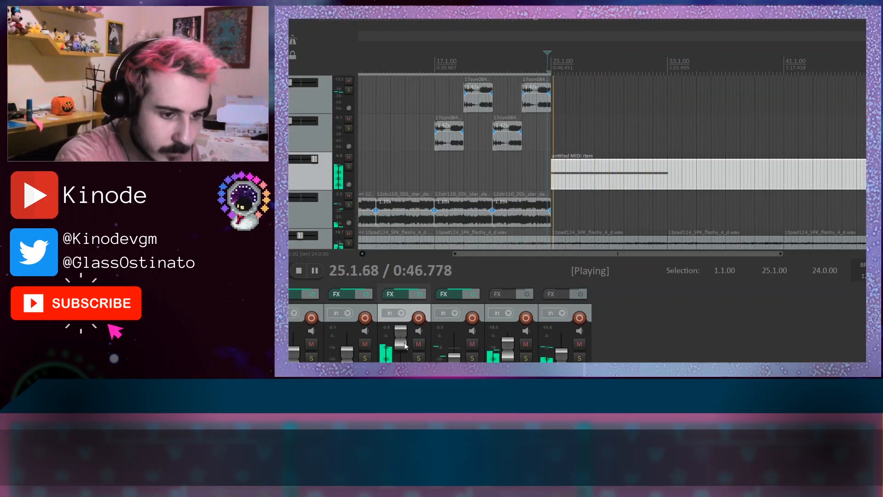
drag(402, 338, 402, 350)
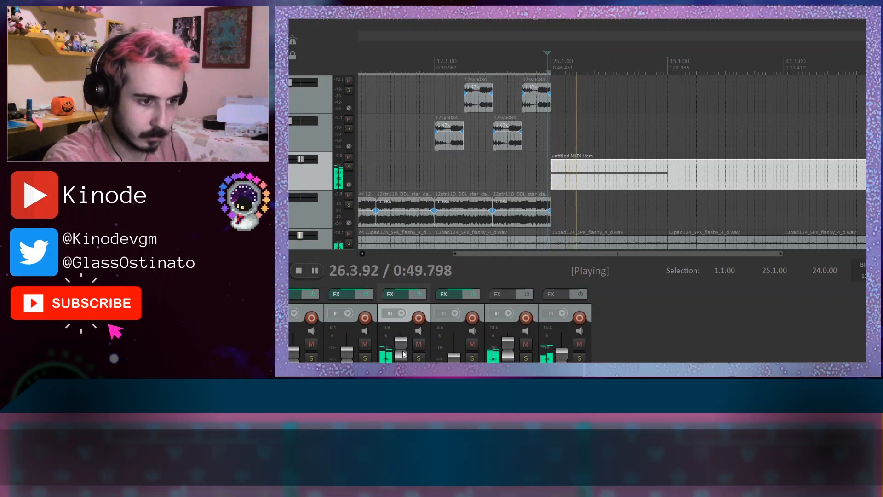
key(space)
Rework the start of the MIDI item into three descending notes of about 2.5, 0.5 and 2.5 bars and audition them
click(558, 174)
key(space)
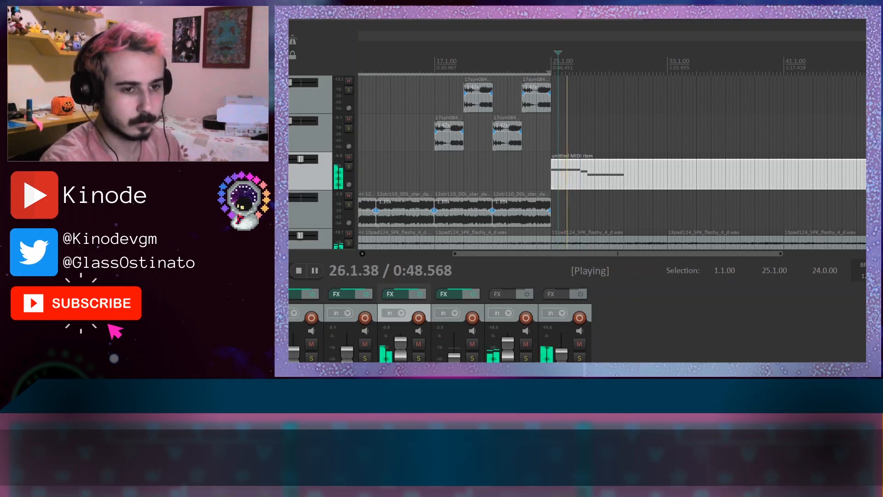
key(space)
click(555, 174)
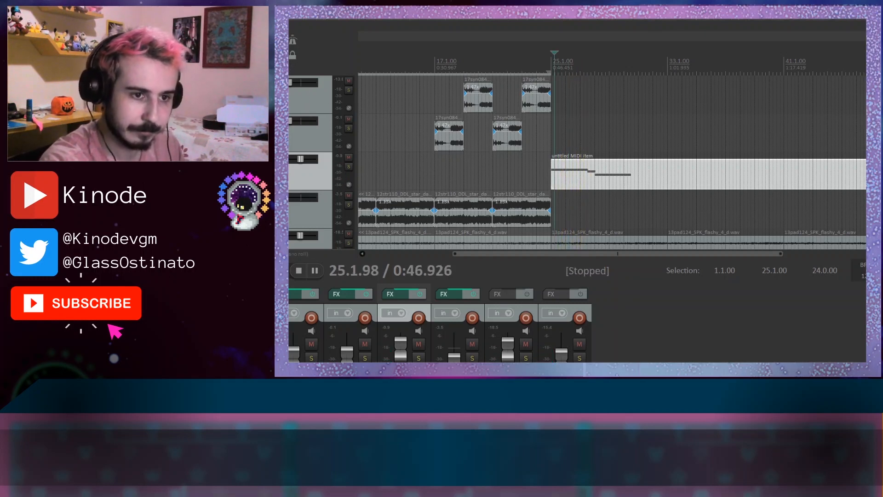
click(288, 68)
key(space)
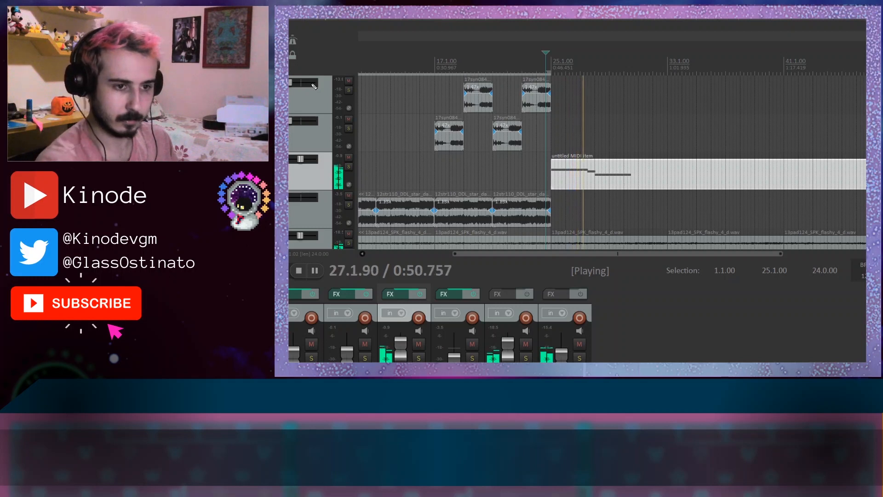
Rework the start of the MIDI item into a four-note, four-bar phrase whose last short note jumps up, and audition it
key(space)
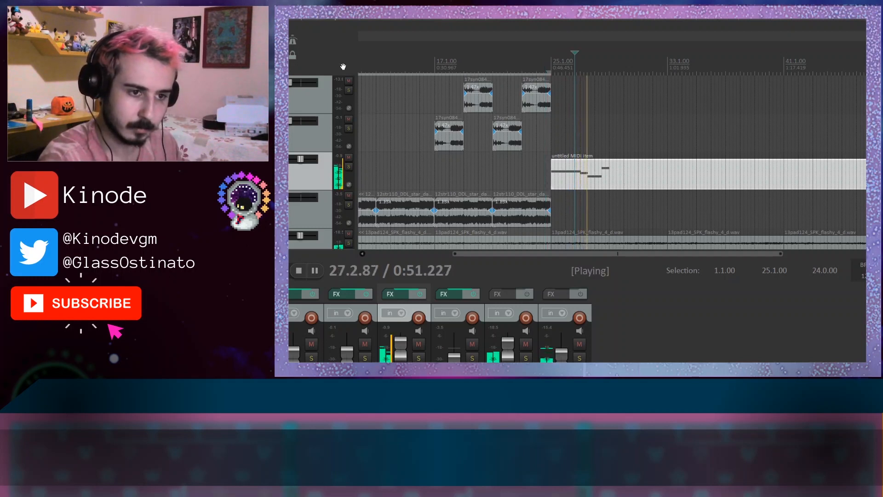
key(space)
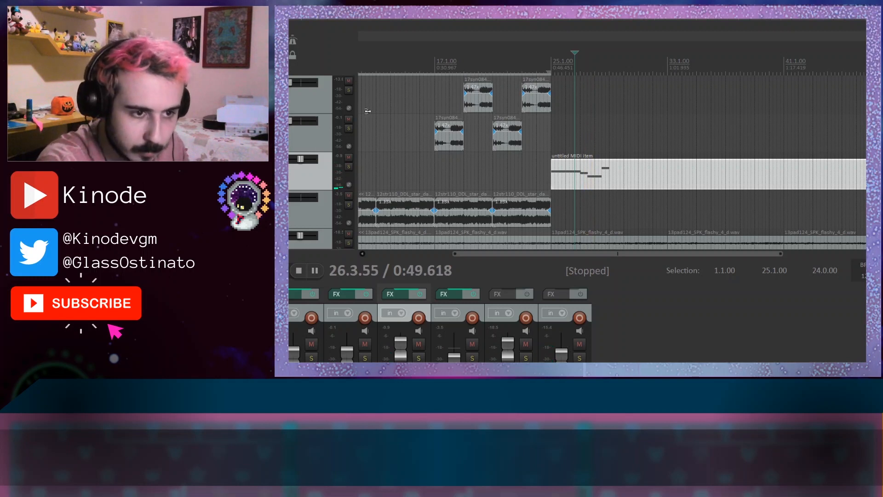
key(space)
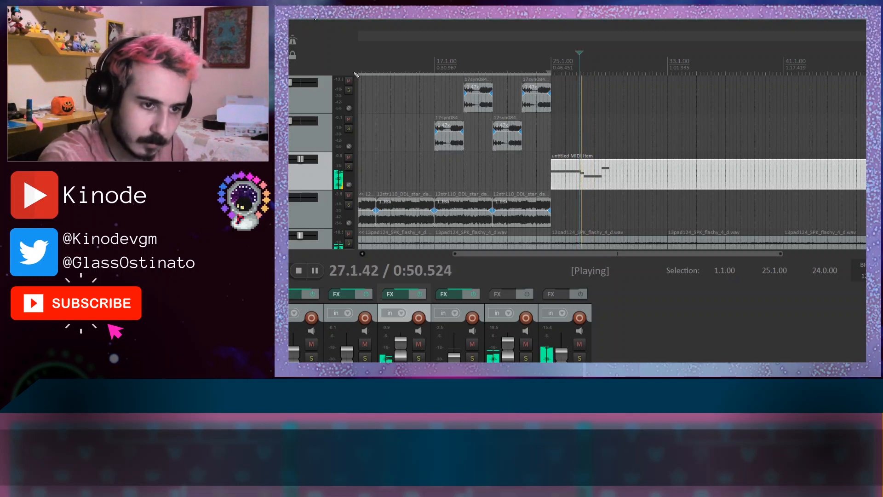
key(space)
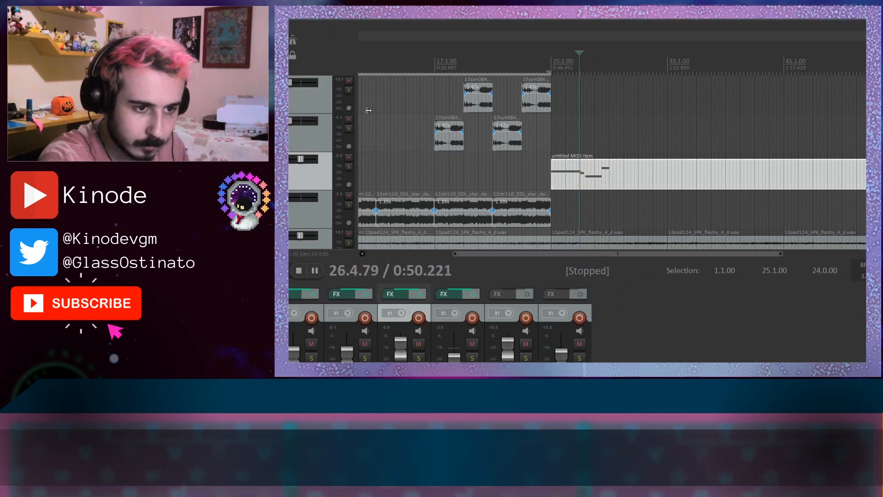
key(space)
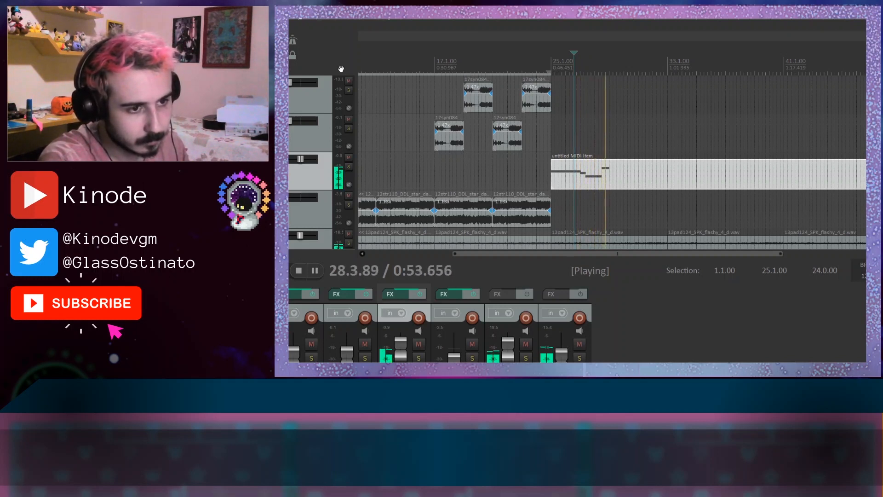
Repeat the four-note phrase from 29.1.00, audition it, and trim the MIDI item to end at 33.1.00
key(space)
click(420, 98)
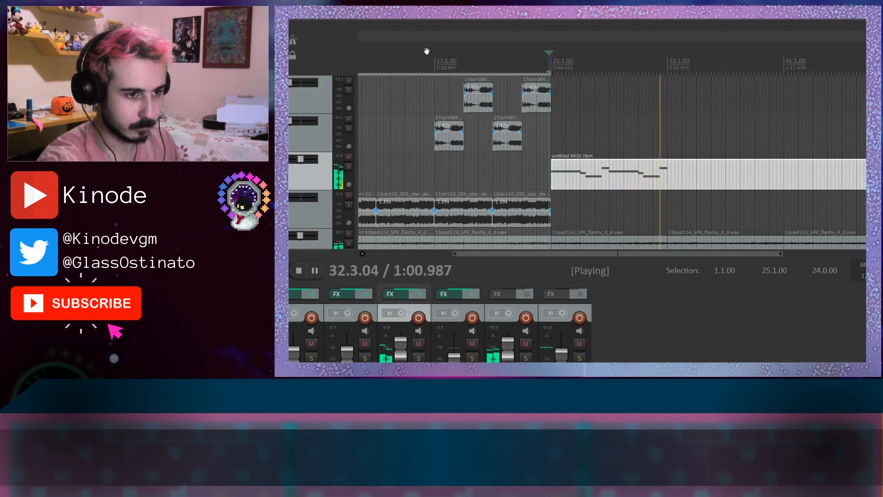
key(space)
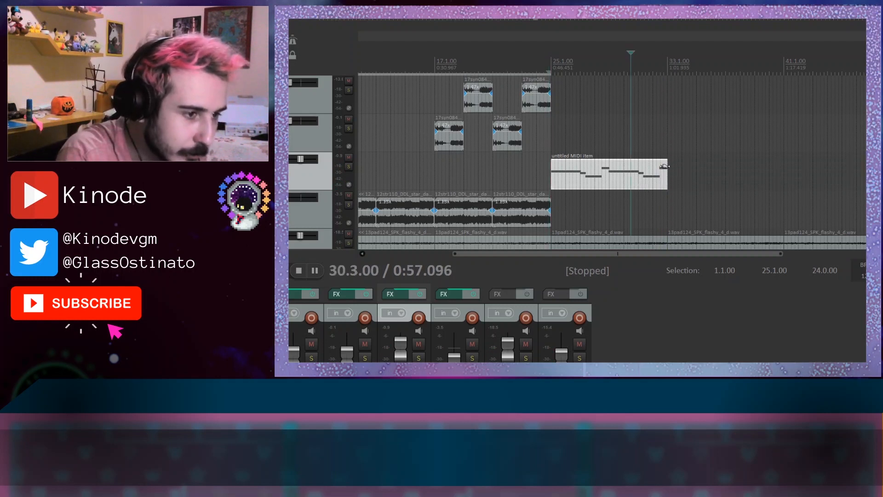
Duplicate the MIDI item so the copy starts at 33.1.00, and play from 16.4.00
key(ctrl+d)
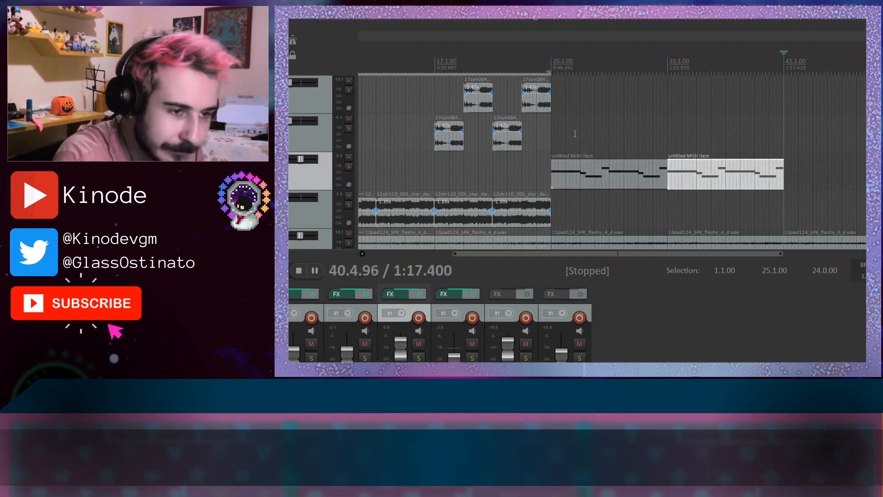
click(432, 64)
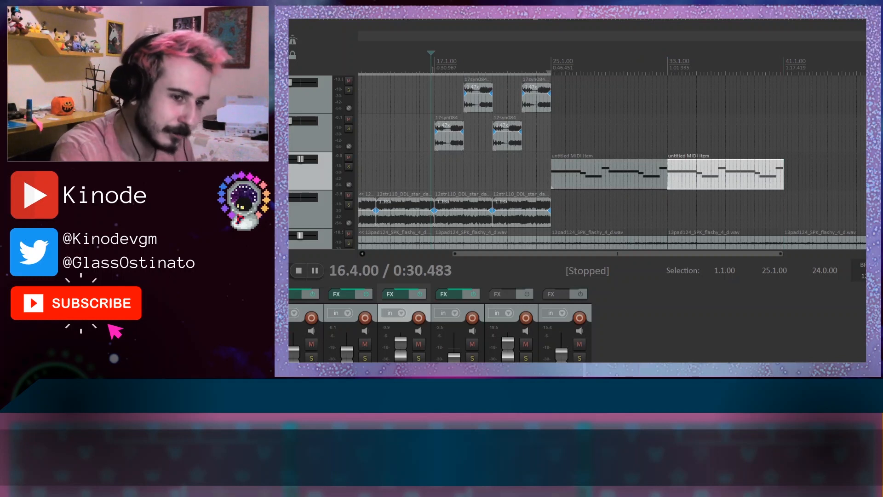
key(space)
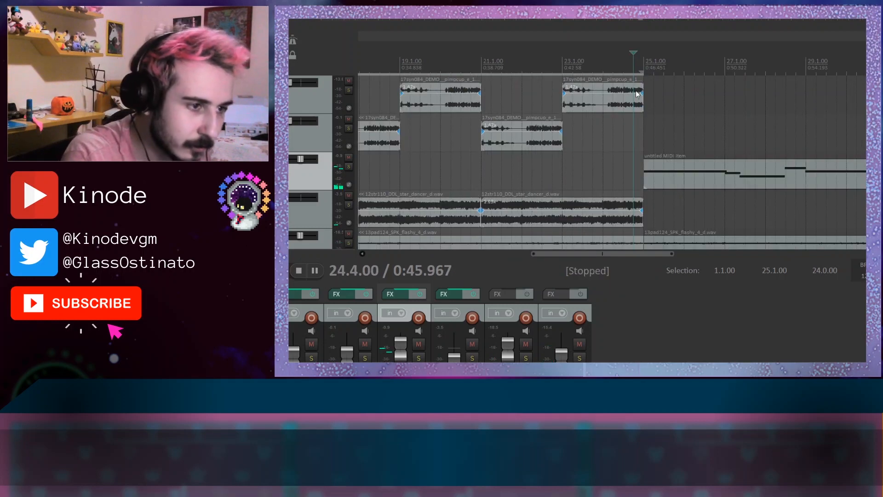
Show the volume envelope of the upper 17syn084 track, drop its level at 25.1.00, and play across the change
click(634, 95)
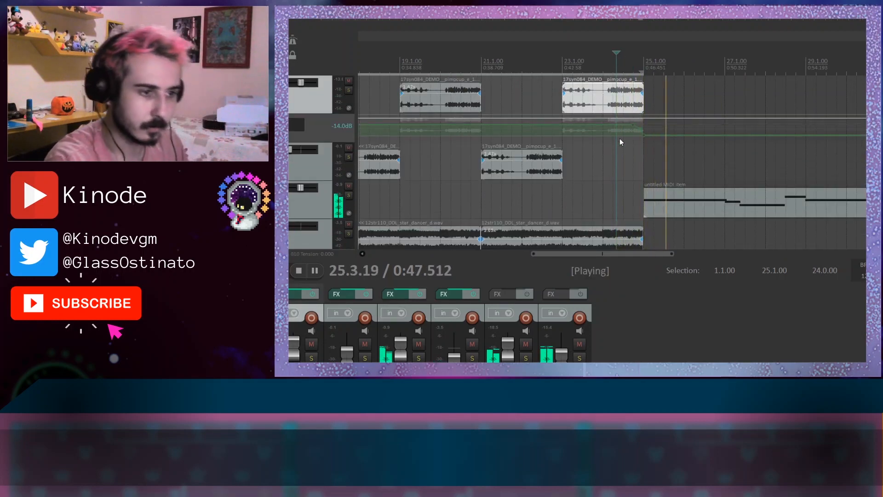
scroll(619, 138, down, 2)
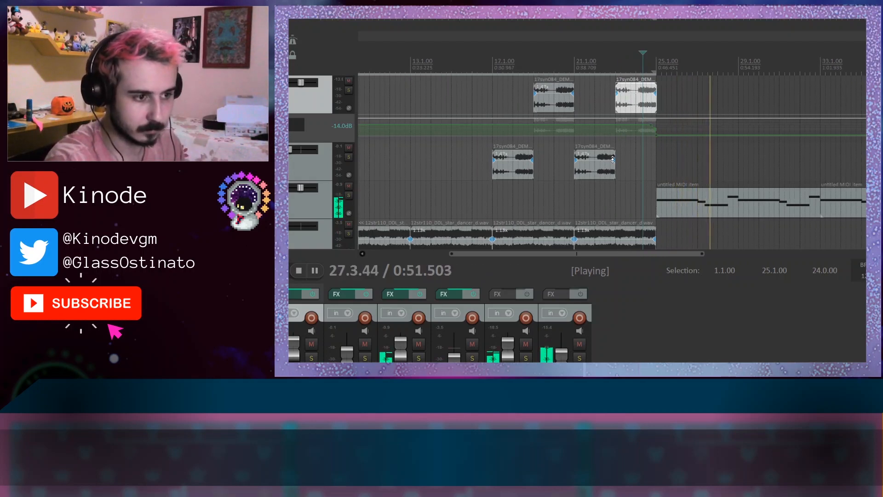
key(space)
scroll(613, 159, down, 2)
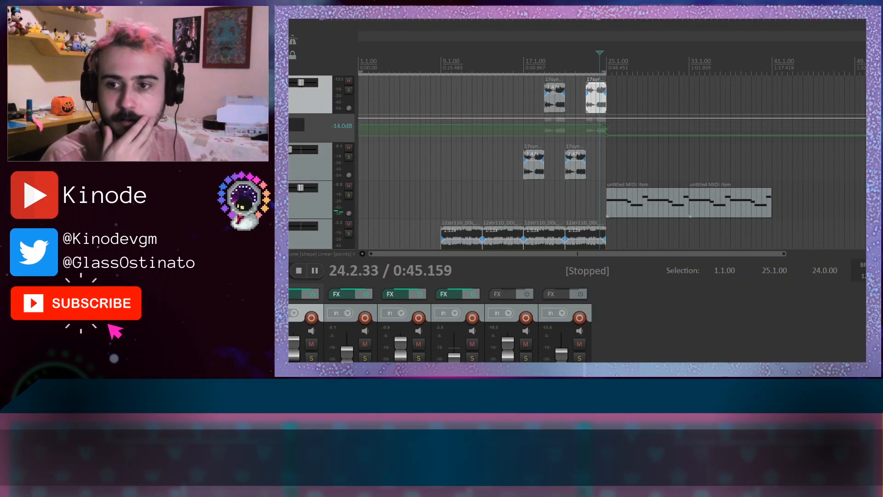
Bring the 130-Bm-Just_Move sample into the project and place it at 25.1.00 above the MIDI item
key(alt+Tab)
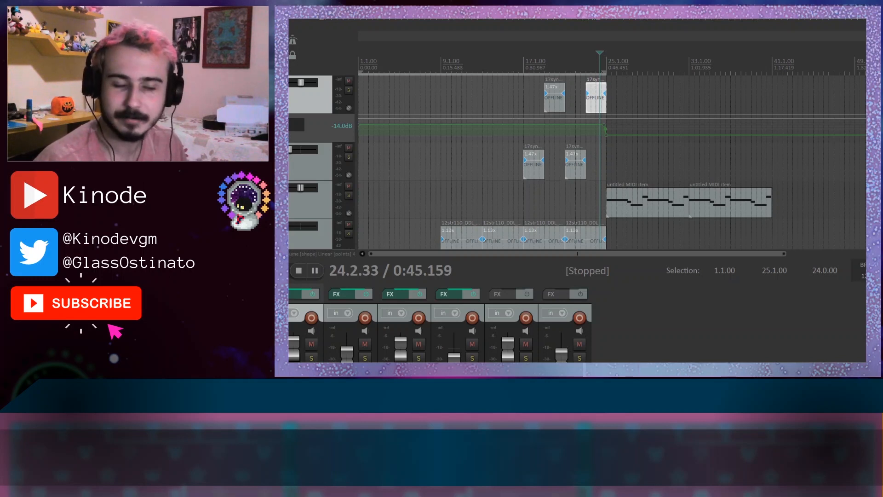
click(542, 63)
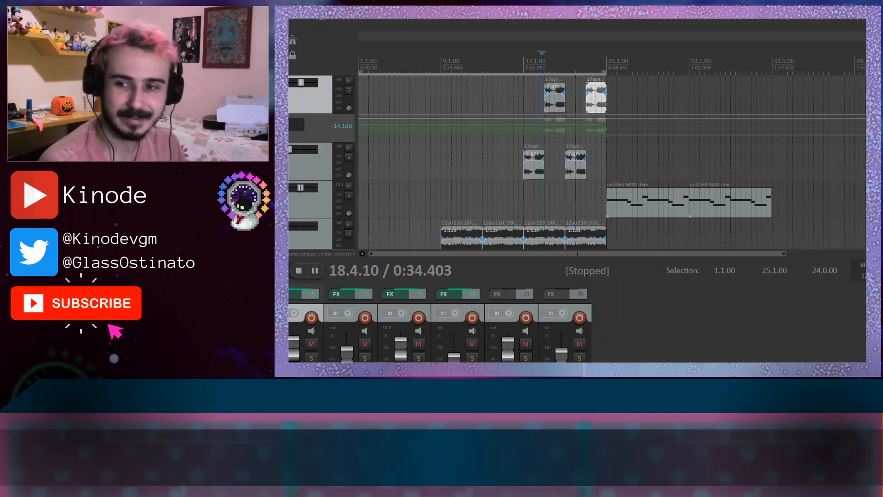
key(alt+Tab)
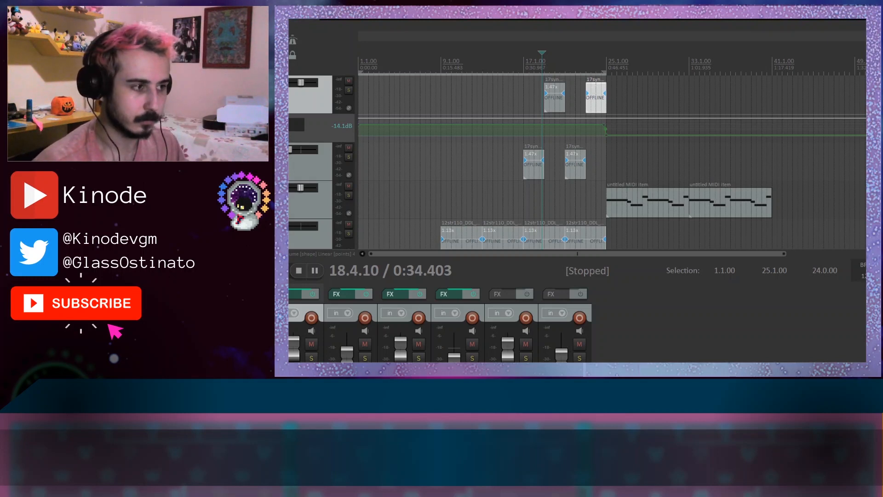
drag(607, 237, 645, 97)
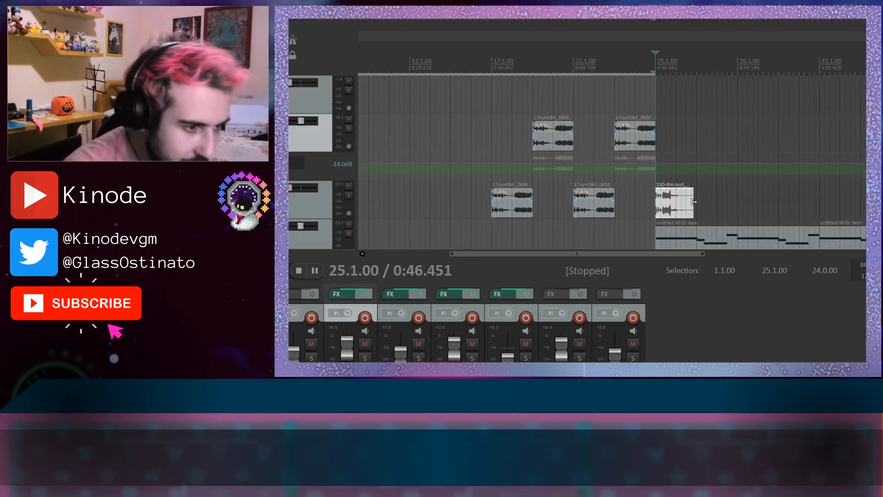
Audition the sample from 24.4.00, and lay out 130-Bm-Just_Move clips at 25.1.00 and 27.1.00 on the two uppermost tracks
click(652, 64)
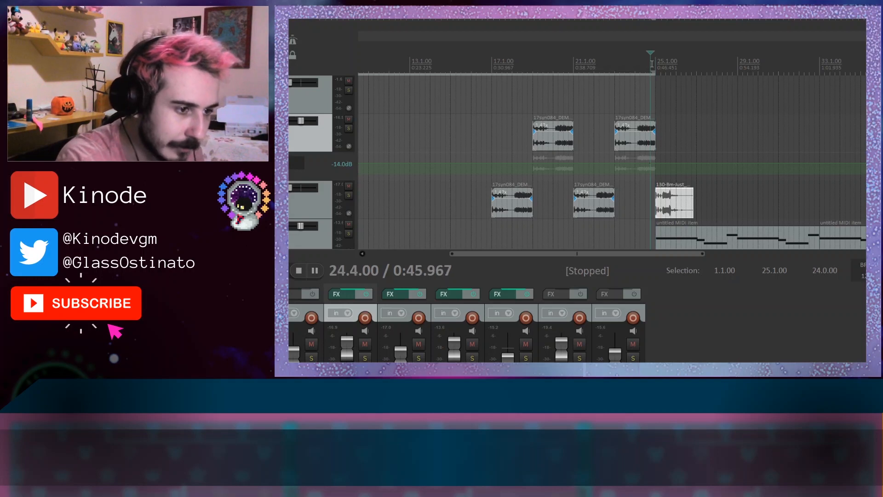
key(space)
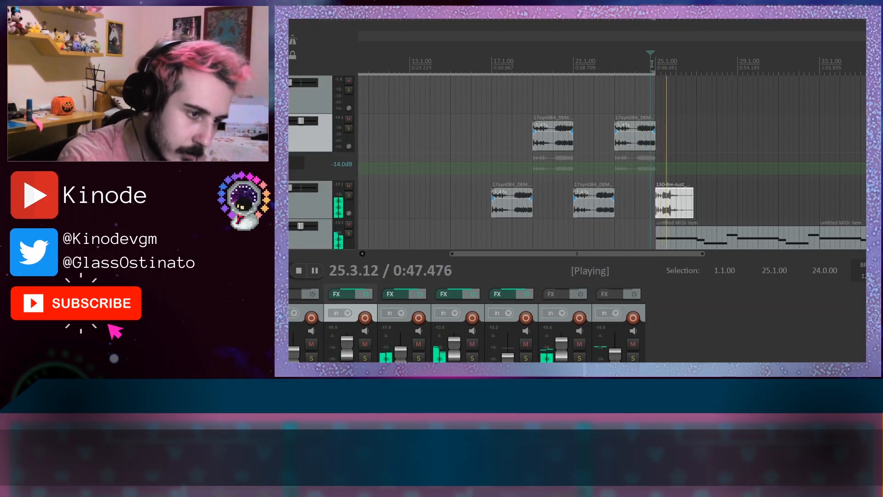
key(space)
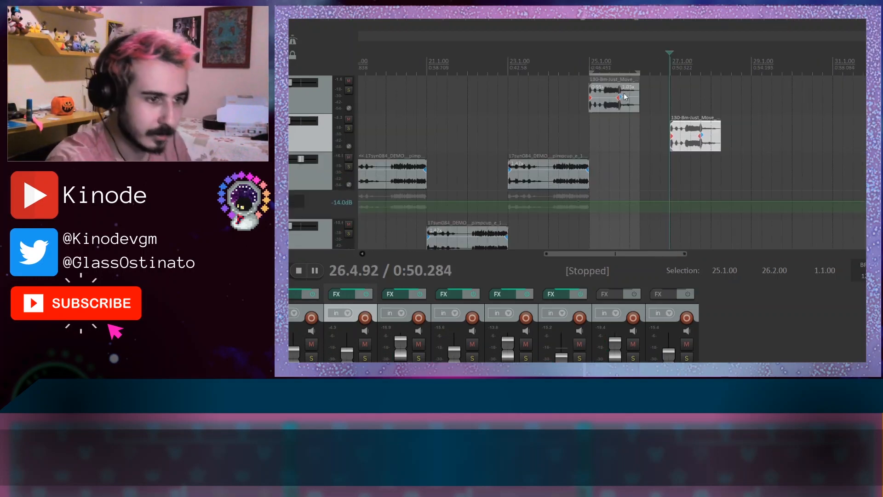
Duplicate both 130-Bm-Just_Move clips with the copies starting at 29.1.00 and 31.1.00, and play the section
click(601, 90)
ctrl+click(711, 132)
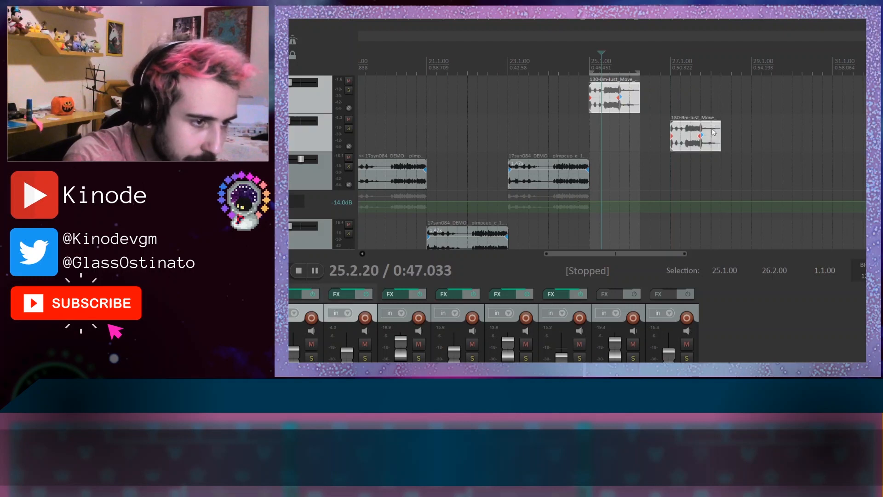
key(ctrl+d)
key(space)
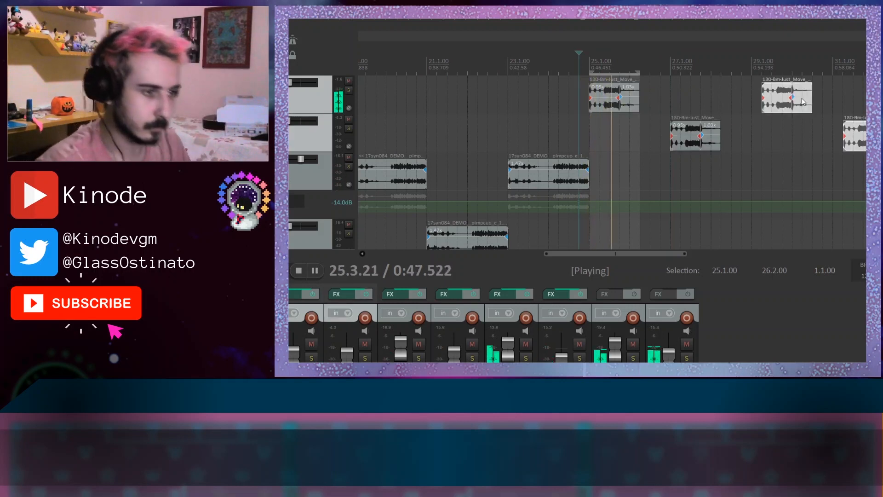
drag(793, 101, 782, 102)
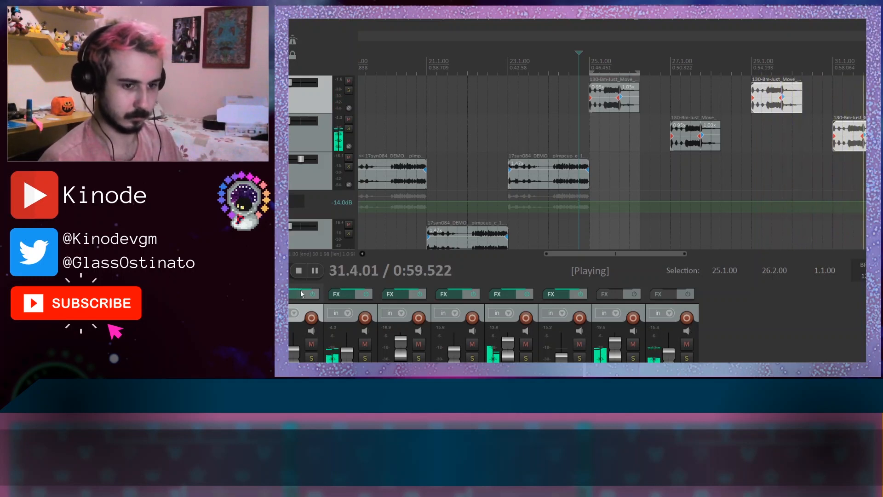
key(space)
Review the tracks and MIDI items while playing the section from 25.1.00, pausing just before 33.1.00
scroll(696, 159, down, 3)
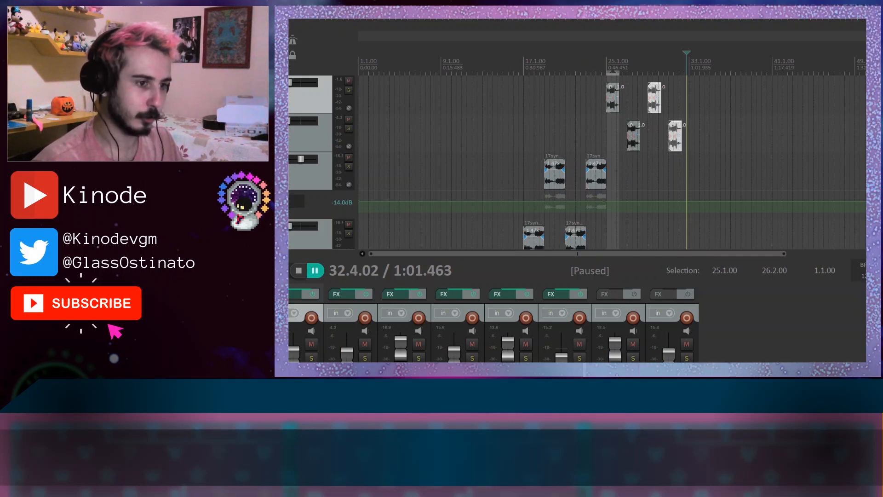
scroll(697, 158, down, 2)
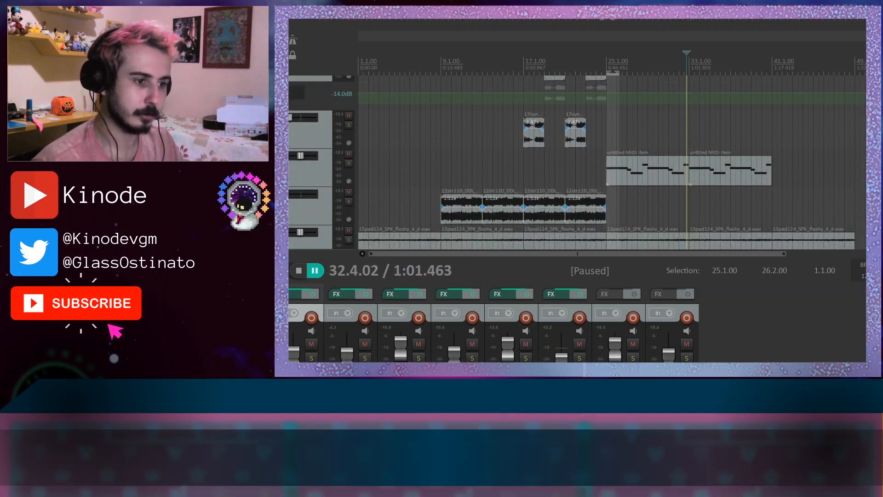
click(645, 222)
click(720, 219)
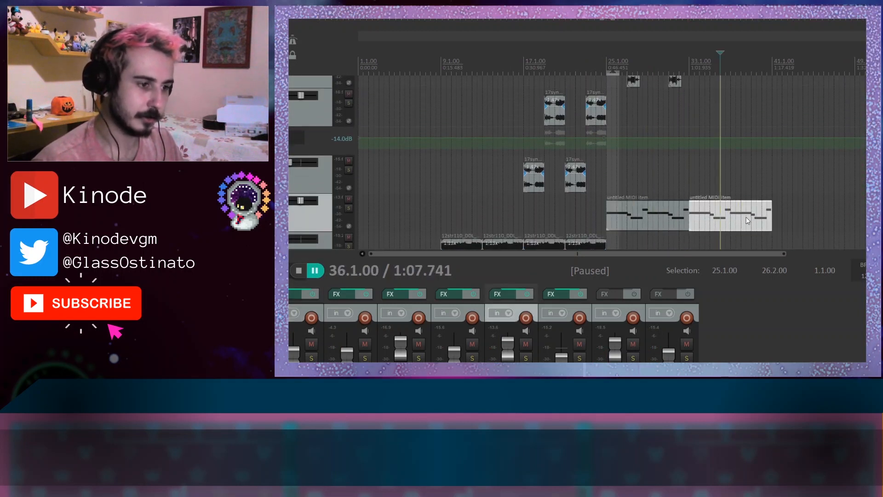
scroll(700, 216, up, 2)
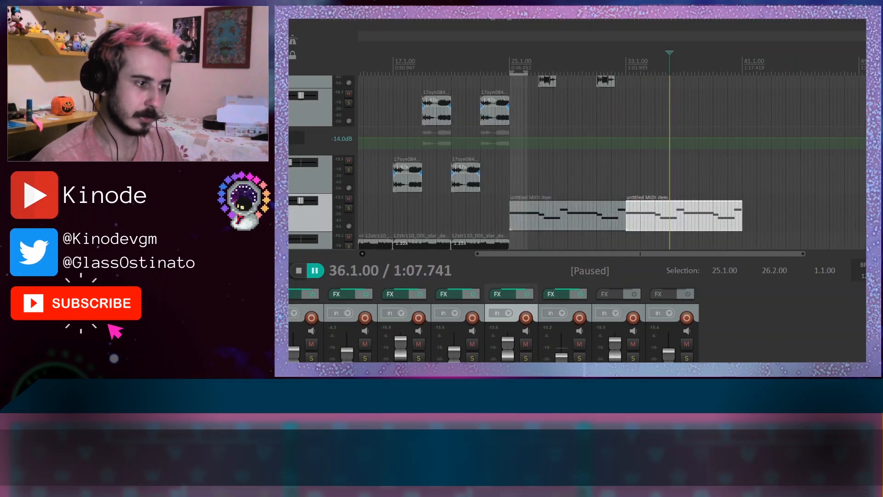
scroll(611, 162, up, 2)
click(504, 61)
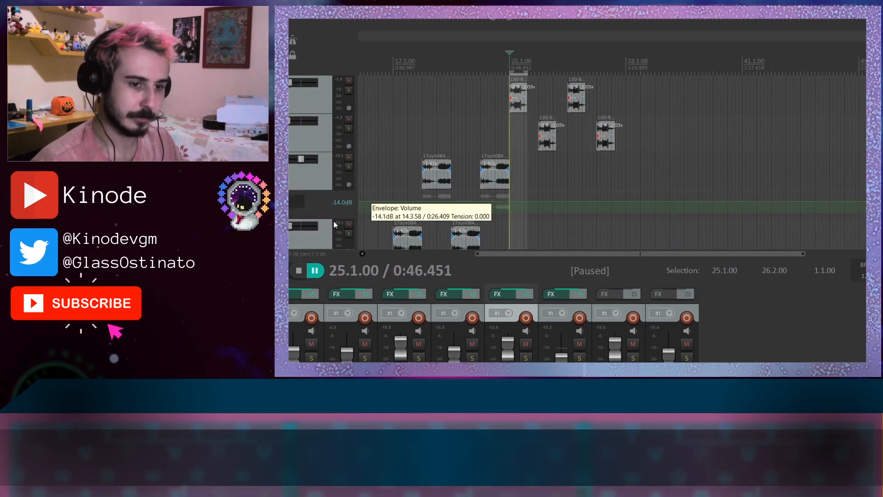
key(space)
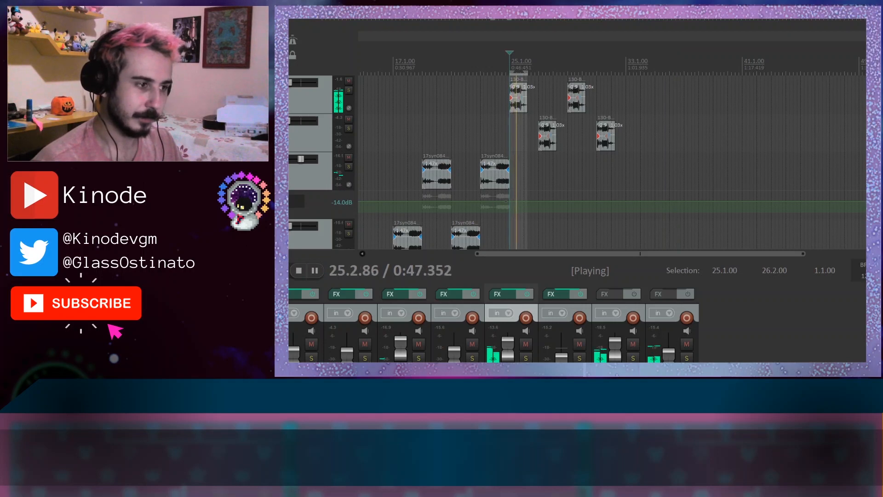
scroll(612, 161, down, 2)
scroll(611, 161, down, 4)
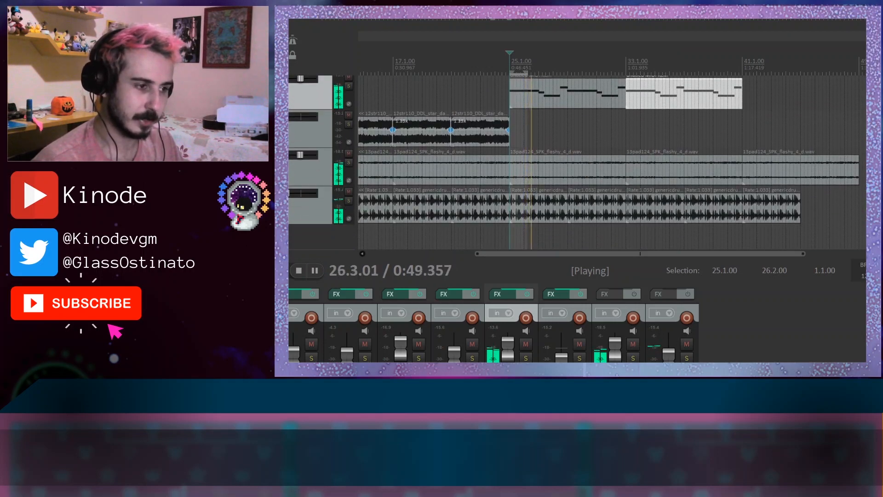
scroll(612, 162, up, 2)
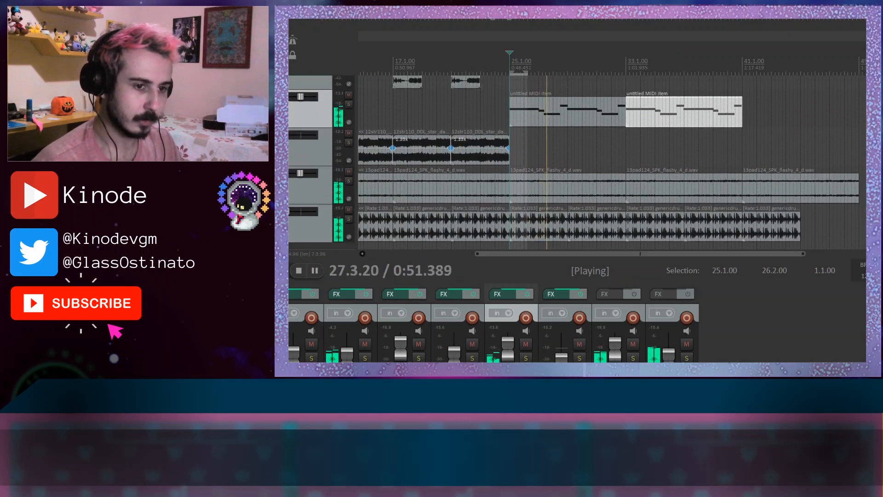
scroll(612, 162, up, 3)
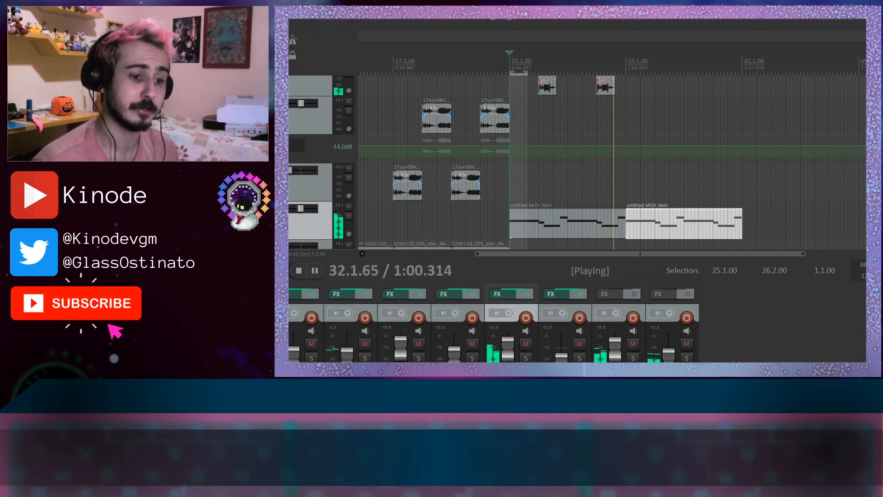
click(314, 270)
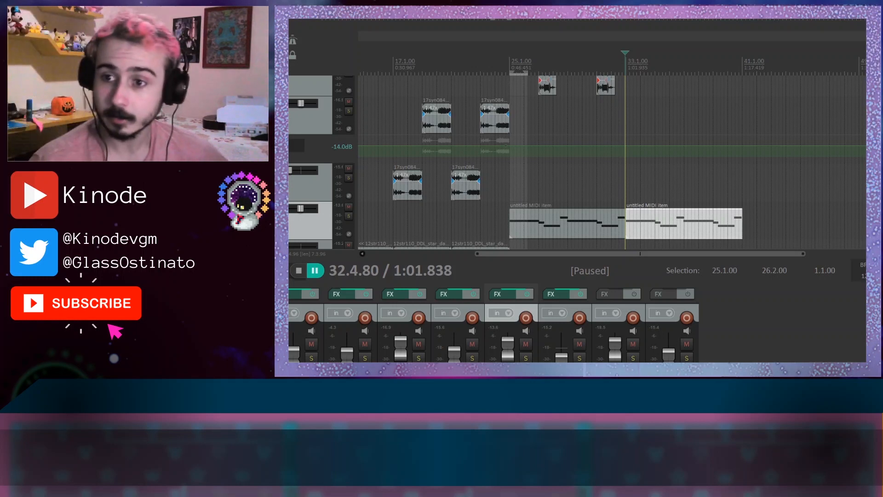
Play the whole arrangement from 1.1.00
click(363, 66)
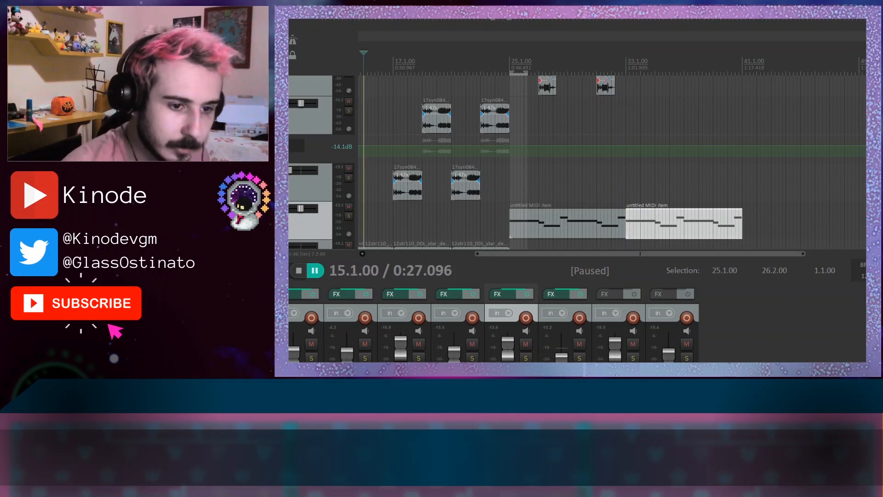
key(space)
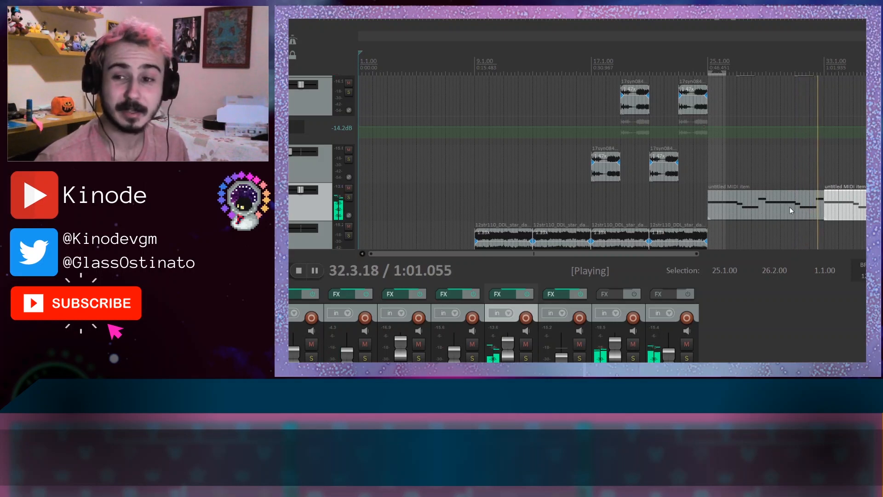
Audition the 130-Bm-Just_Move section from 25.1.00, and replay the clip that starts at 27.1.00
scroll(771, 208, up, 3)
scroll(770, 208, down, 2)
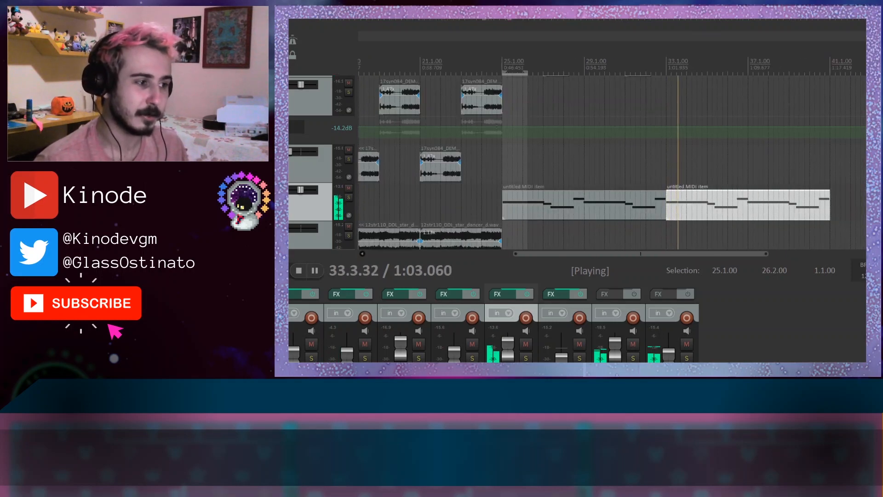
scroll(771, 208, up, 3)
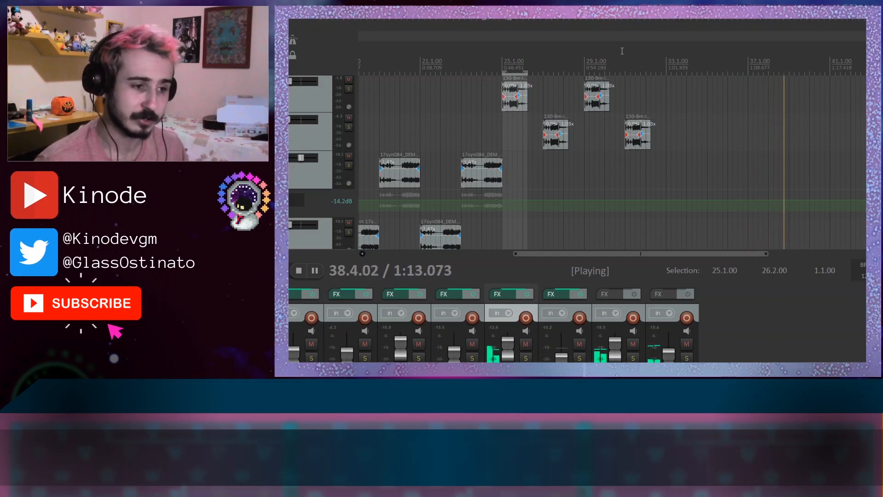
click(533, 62)
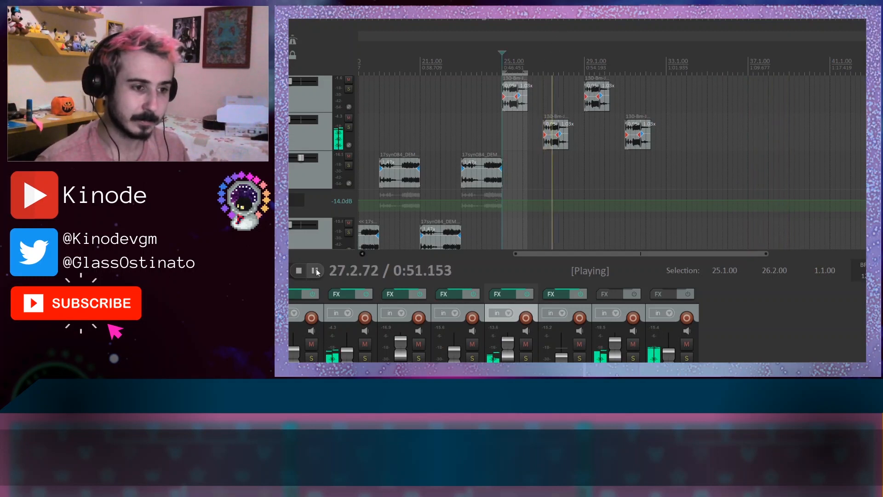
click(315, 271)
click(543, 71)
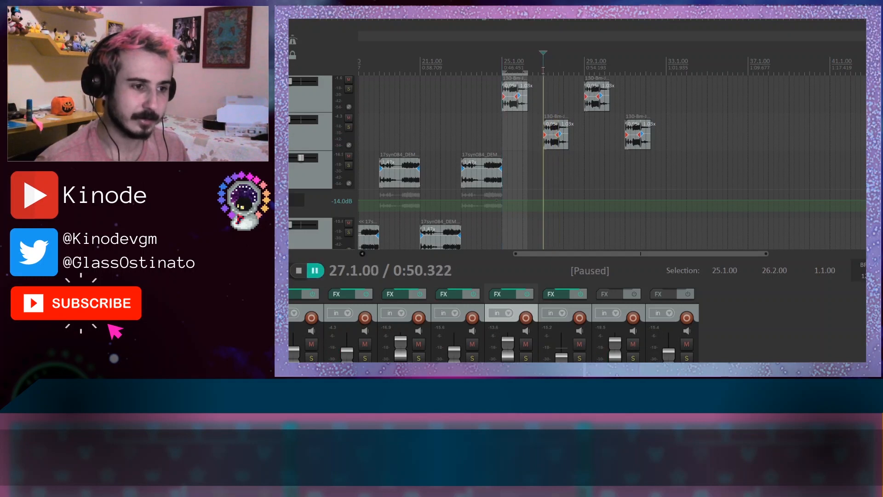
click(315, 272)
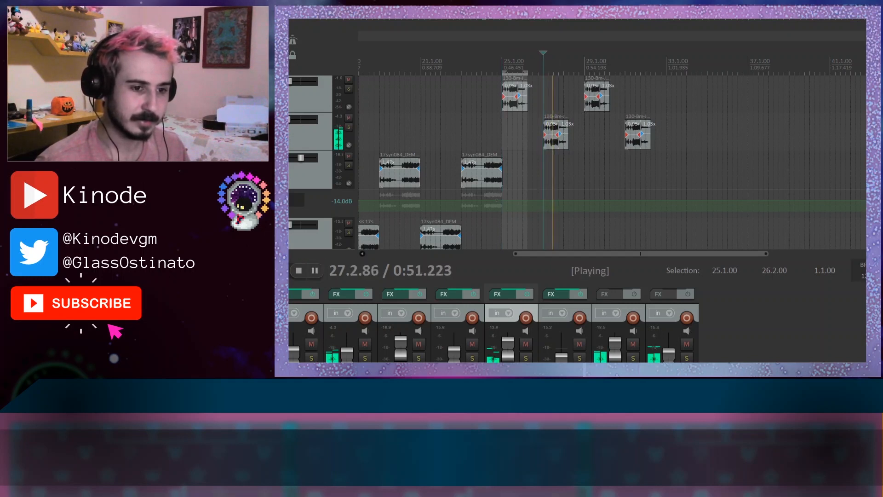
click(315, 271)
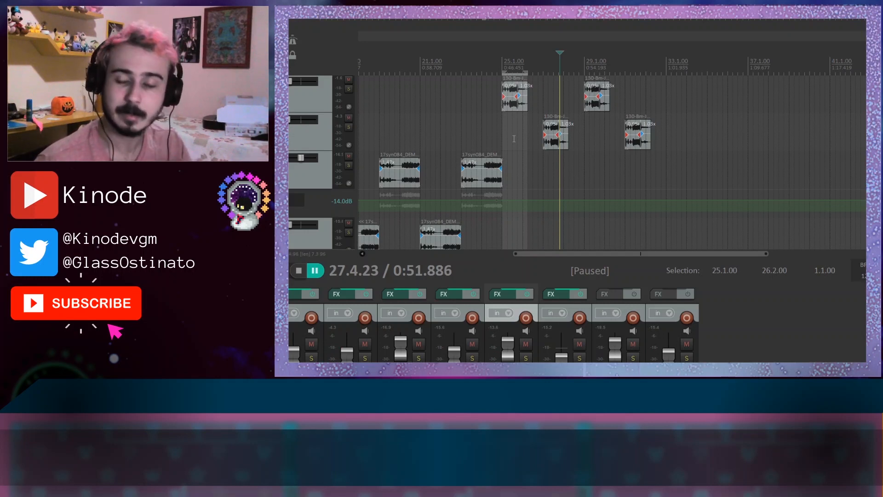
Replay the lead-in to the first 130-Bm-Just_Move clip from 24.4.00, and return the cursor to 25.1.00
click(547, 75)
drag(543, 52, 498, 51)
key(space)
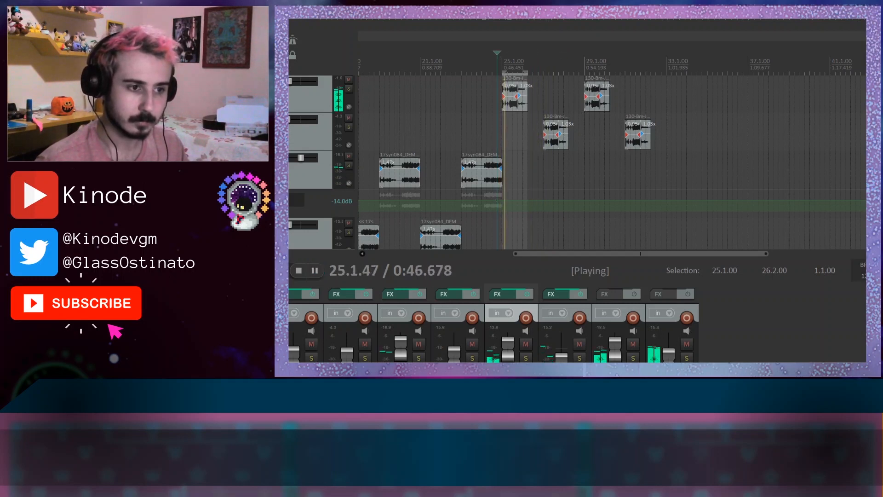
key(space)
key(space)
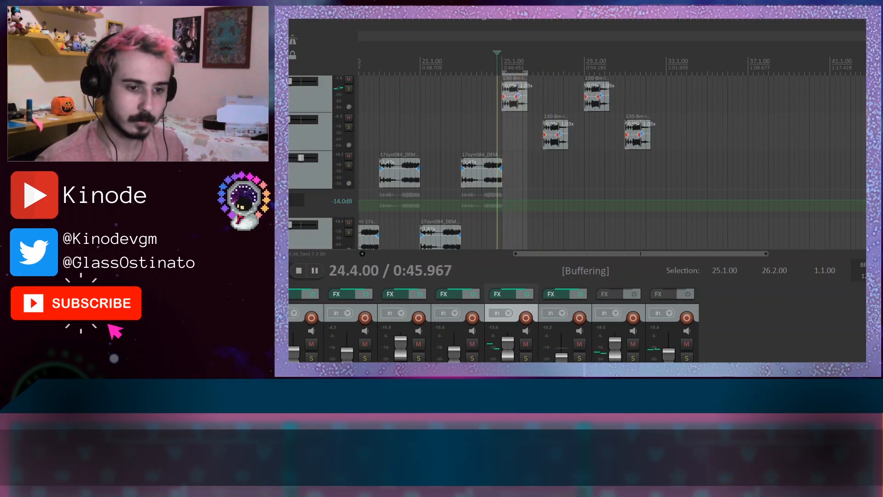
click(313, 272)
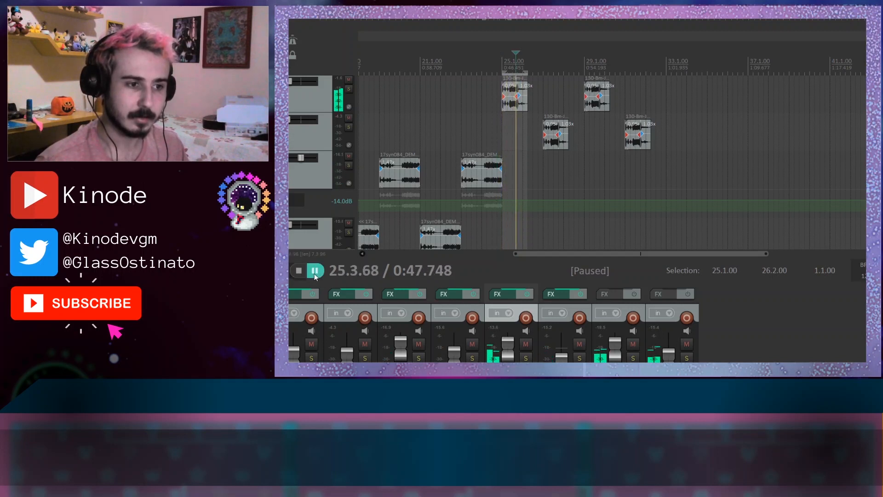
click(502, 66)
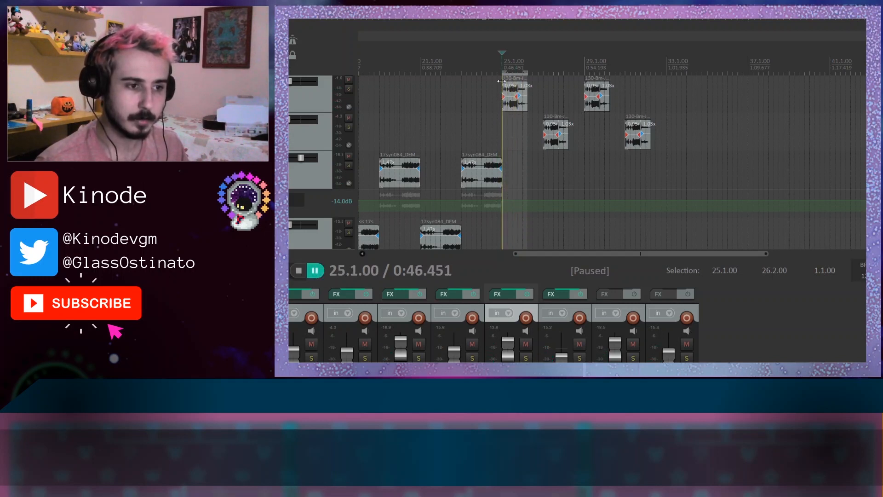
Select the first 130-Bm-Just_Move clip, play the section from 25.1.00 and pause after the last clip
click(508, 95)
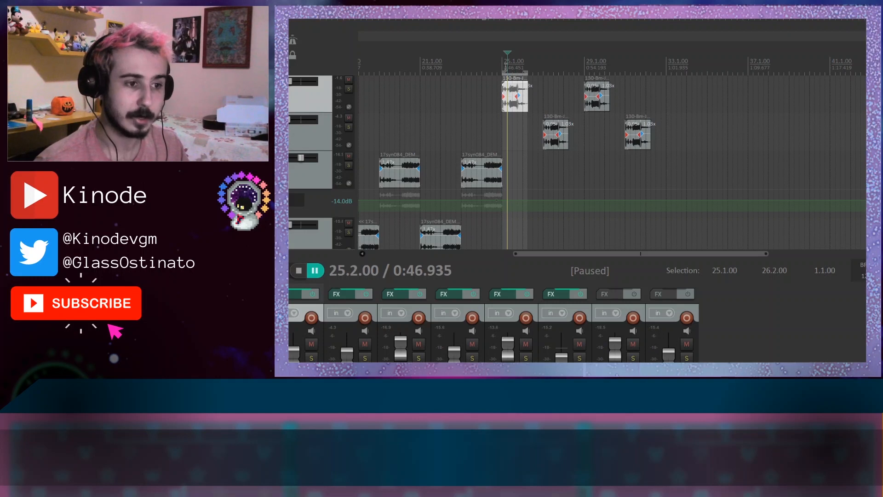
click(544, 70)
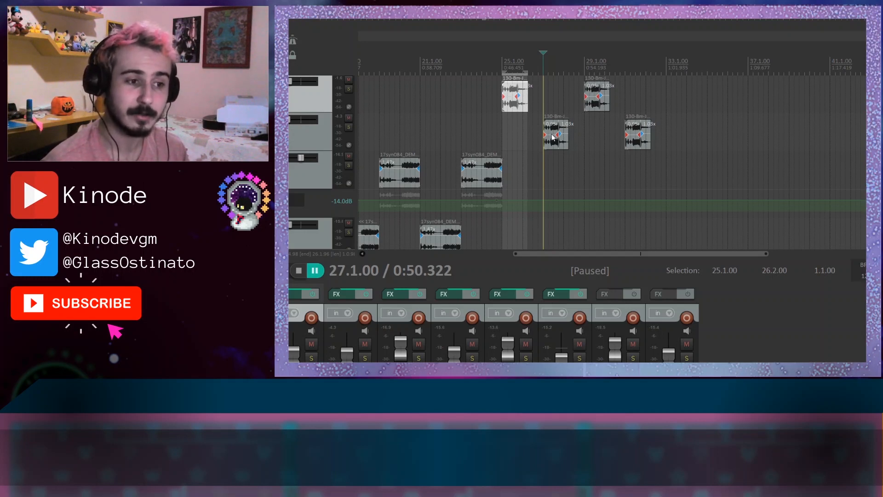
click(501, 65)
key(space)
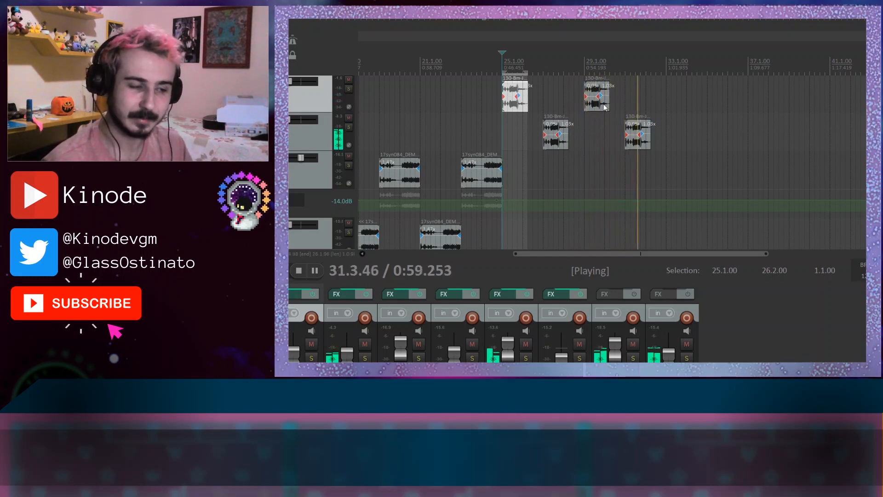
click(317, 270)
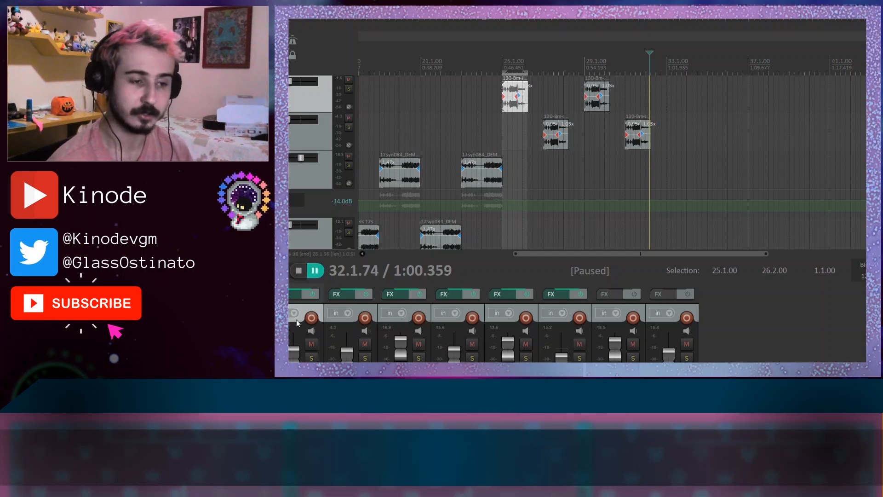
Play the 17syn084 section from 17.1.00 while reviewing the tracks below, and stop playback
scroll(840, 190, down, 3)
scroll(840, 190, up, 4)
drag(727, 254, 689, 264)
click(380, 67)
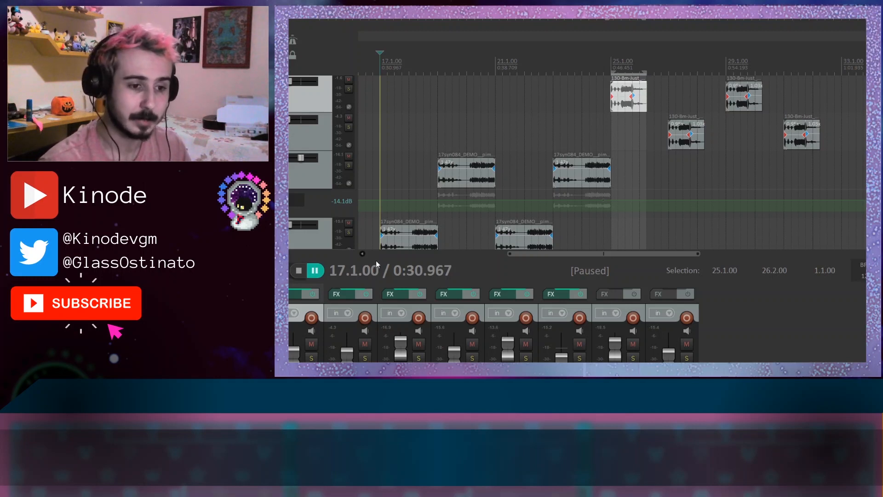
key(space)
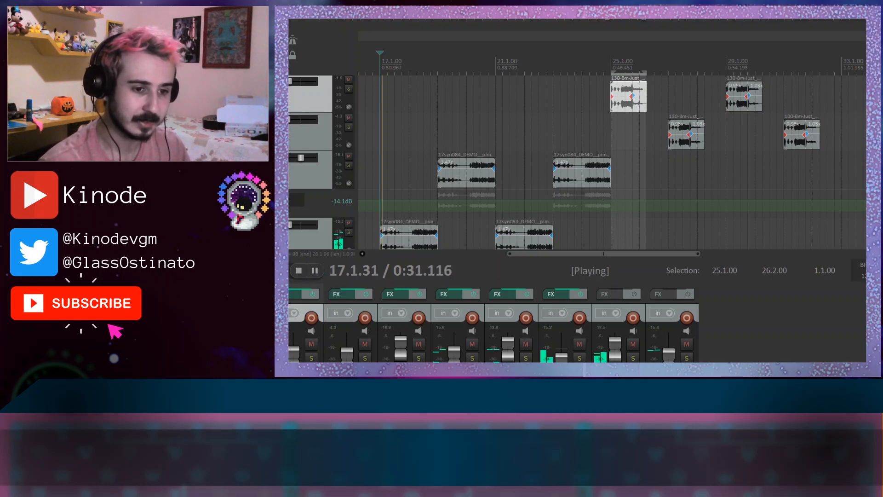
key(space)
key(space)
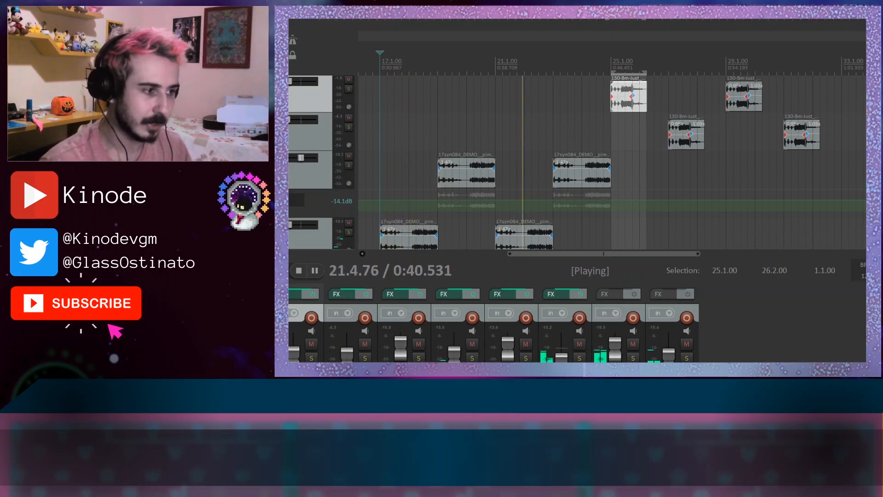
scroll(611, 161, down, 5)
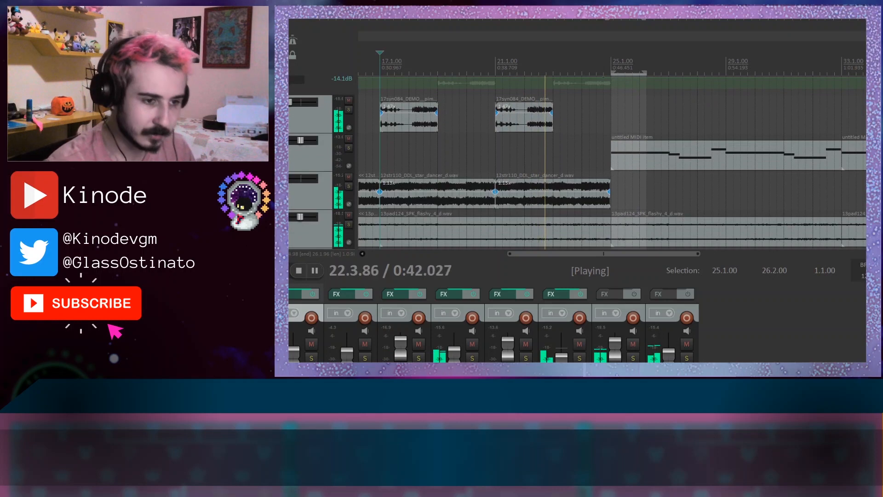
key(space)
Select all four 12str110_DDL_star_dancer clips between 9.1.00 and 25.1.00, and nudge them together slightly forward in time
scroll(587, 199, down, 6)
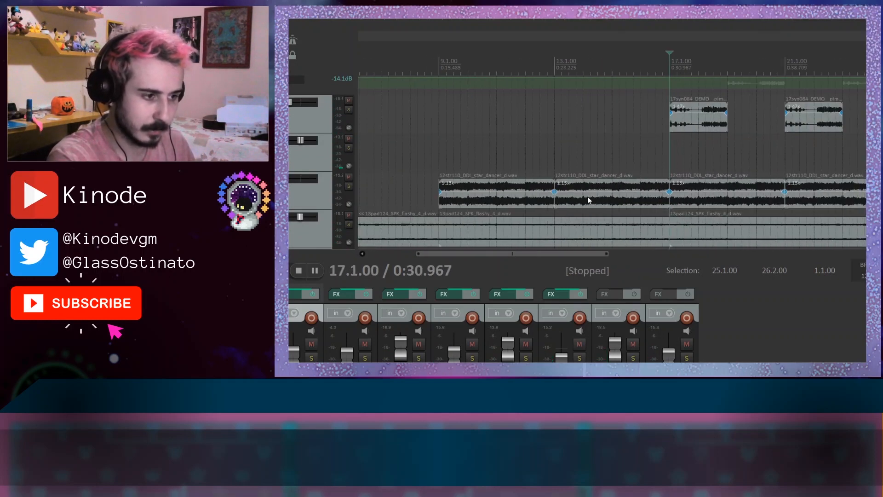
scroll(627, 197, up, 3)
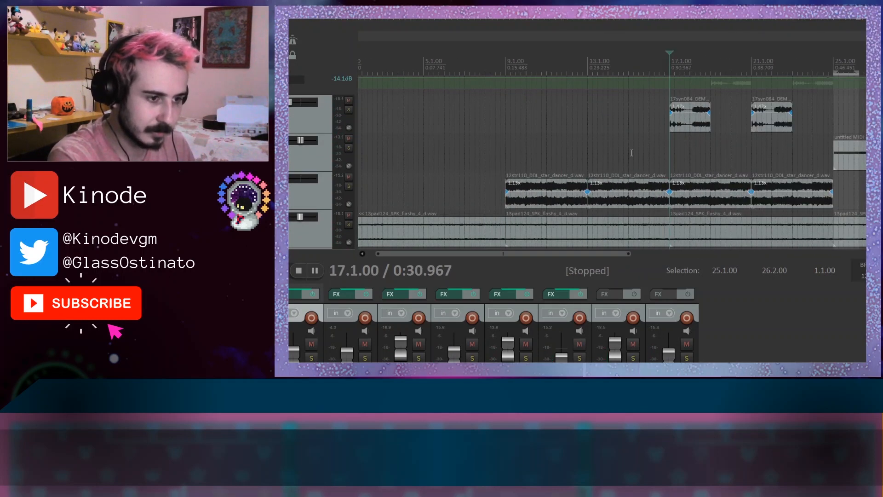
click(530, 198)
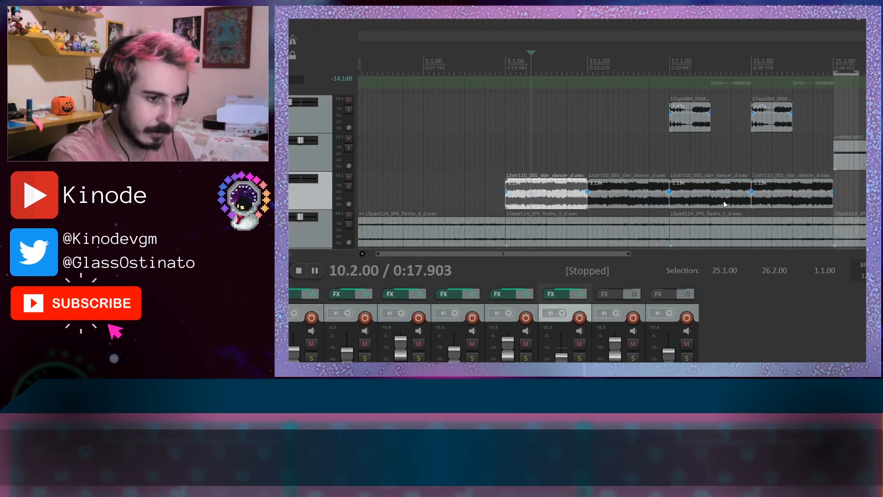
shift+click(791, 201)
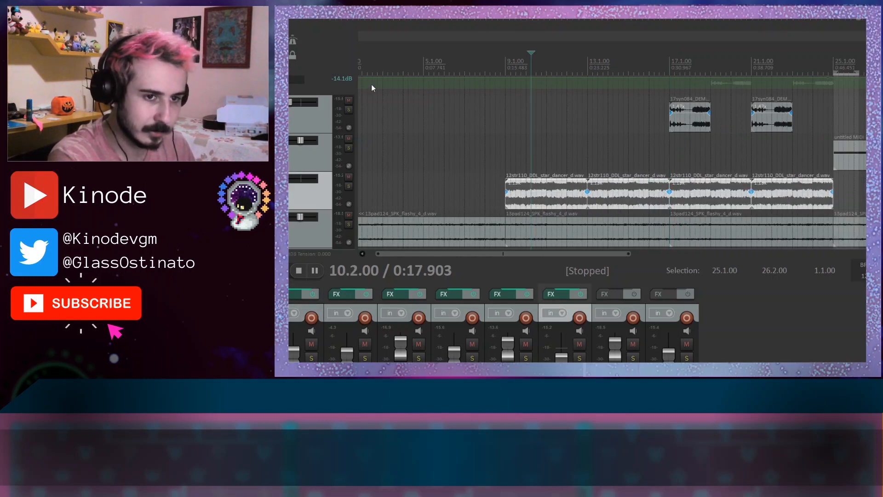
scroll(592, 213, up, 5)
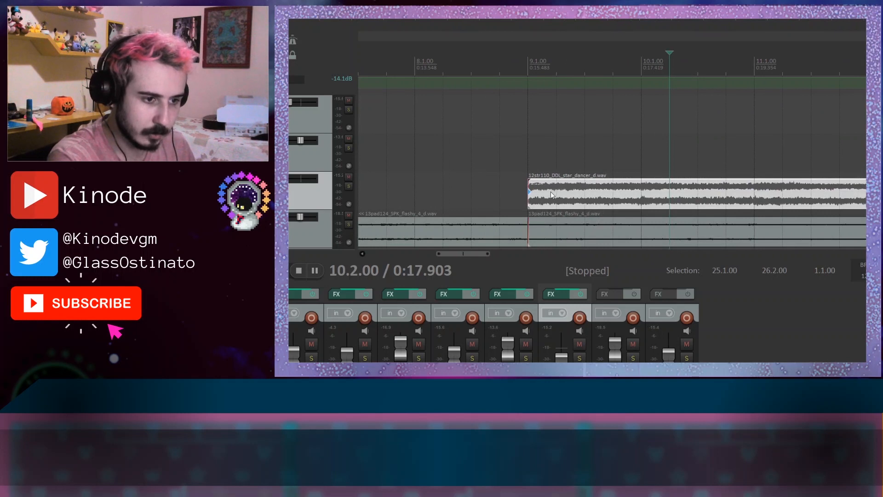
drag(551, 194, 556, 194)
Play the arrangement through the star dancer and 17syn084 clips into the MIDI melody section
click(532, 69)
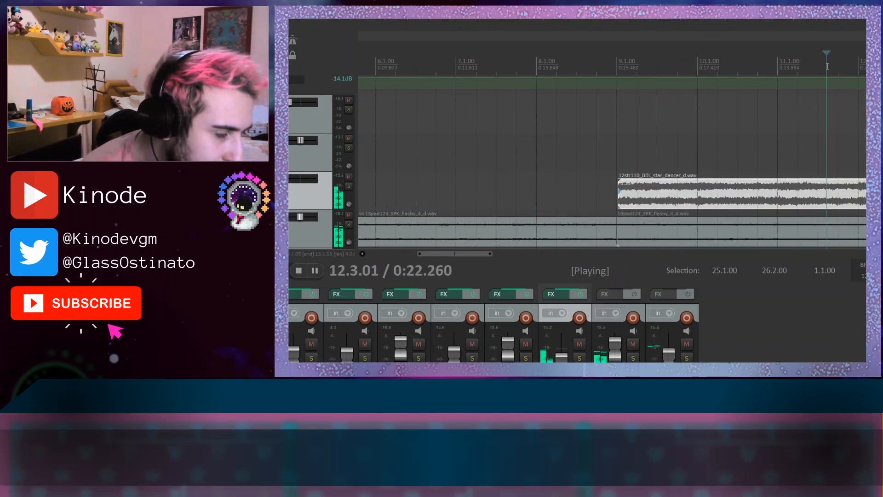
scroll(814, 156, down, 4)
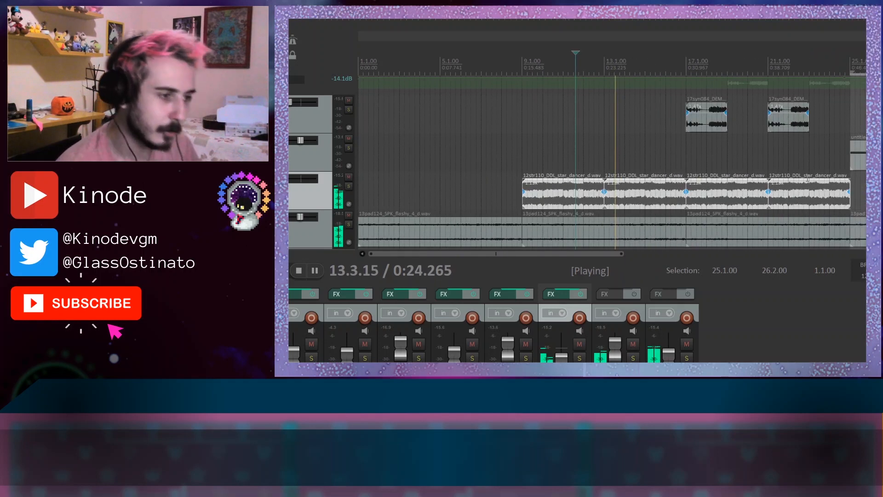
scroll(813, 179, up, 1)
scroll(792, 194, up, 1)
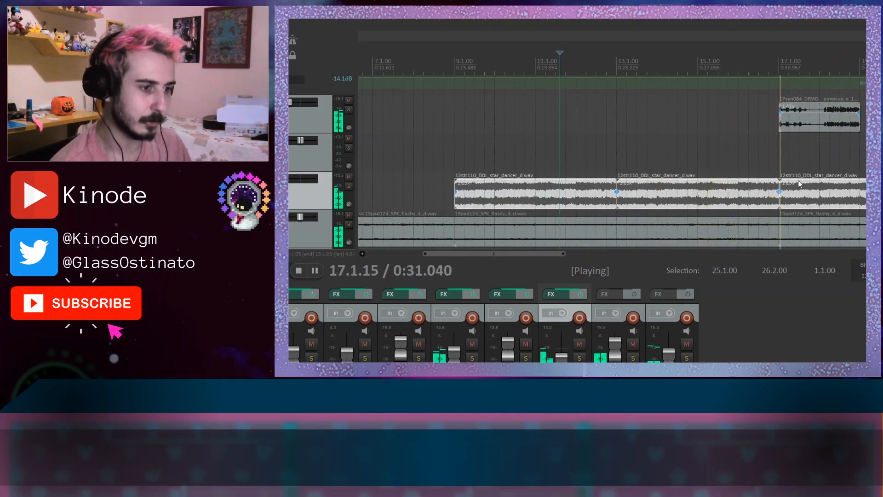
scroll(800, 181, down, 3)
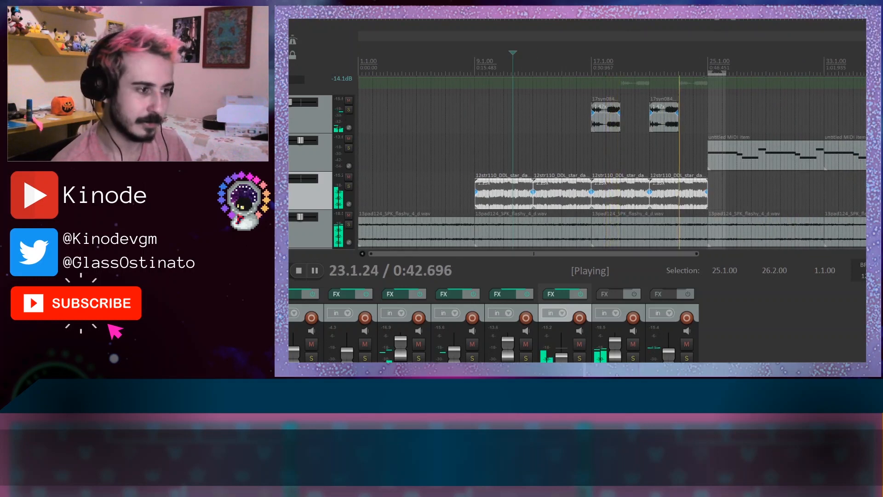
scroll(612, 161, up, 3)
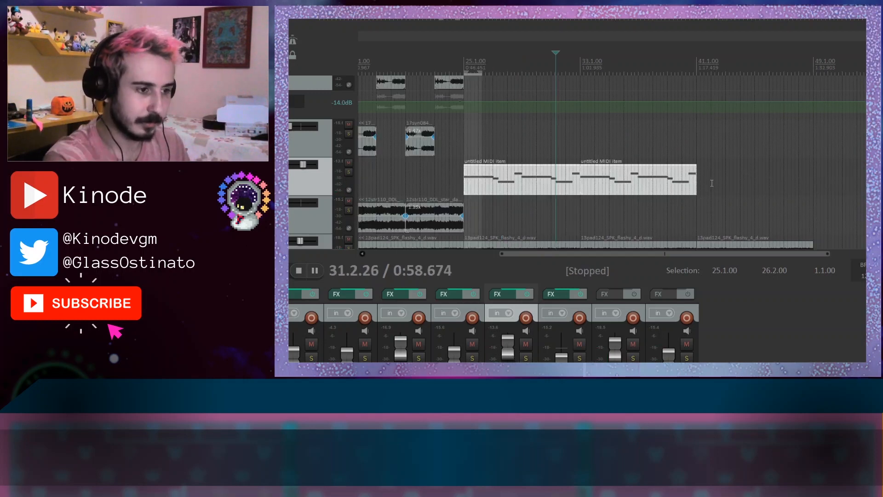
Paste copies of the two melody MIDI items starting at 41.1.00, and add an empty track below the melody track
key(space)
click(695, 178)
key(ctrl+v)
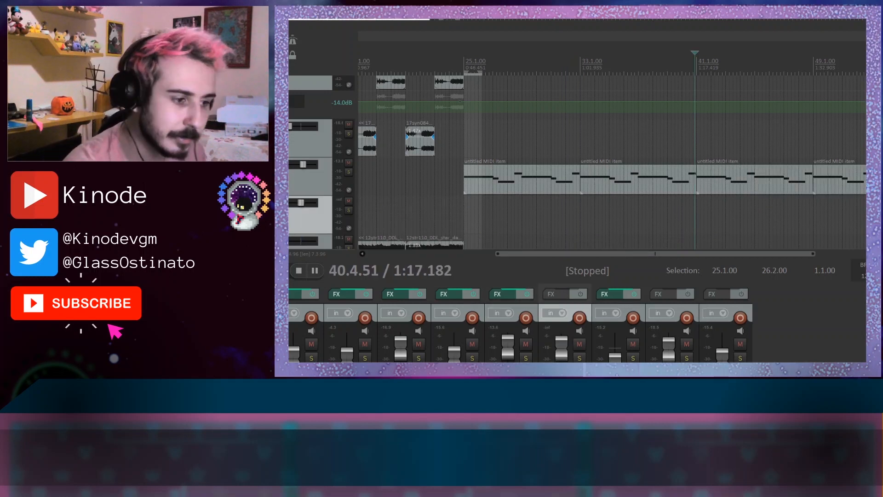
Create a MIDI item with one note from 41.1.00 to 49.1.00 on the new track, and load an FX plugin on that track
double_click(705, 221)
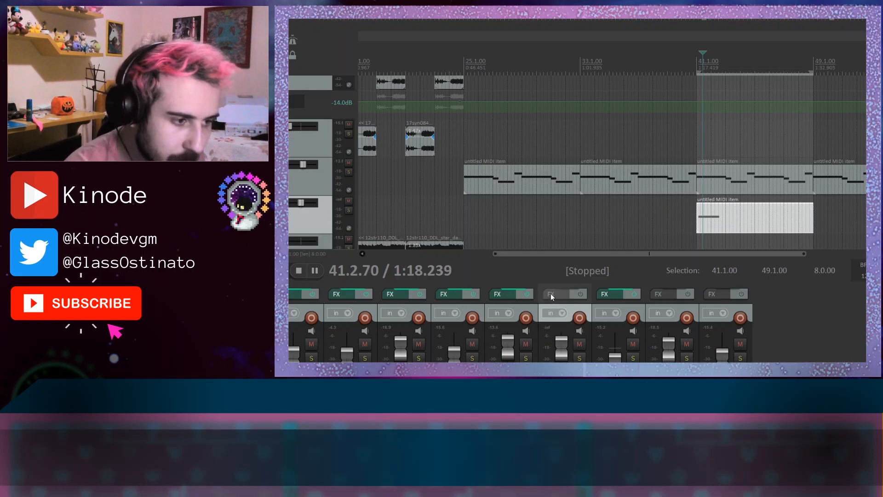
click(552, 295)
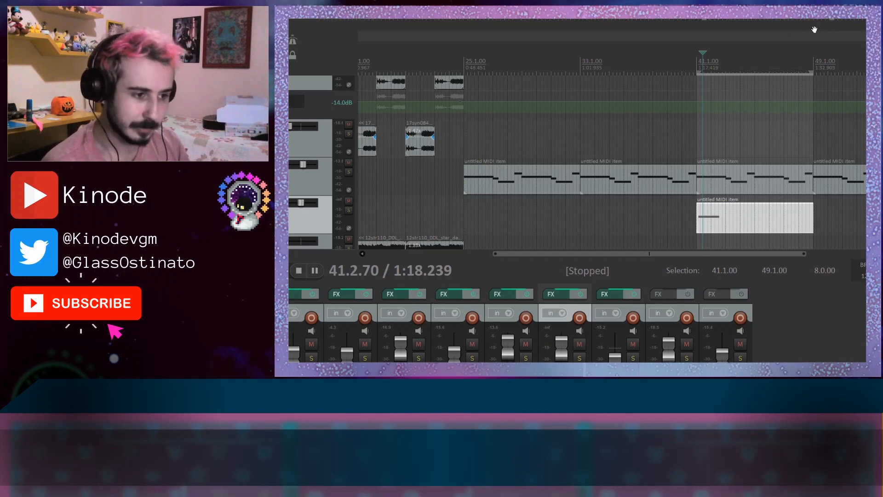
Align the new MIDI item's note to 41.1.00, extend it to the item's full length, and play the section
click(720, 217)
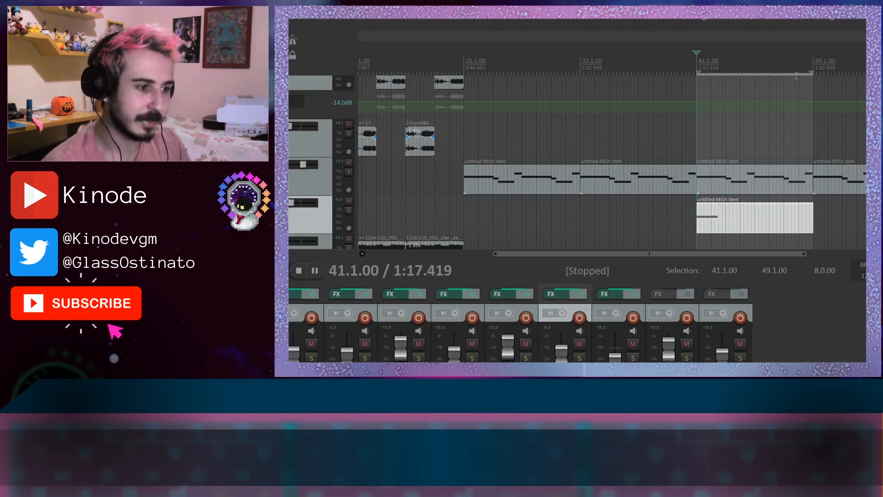
click(729, 216)
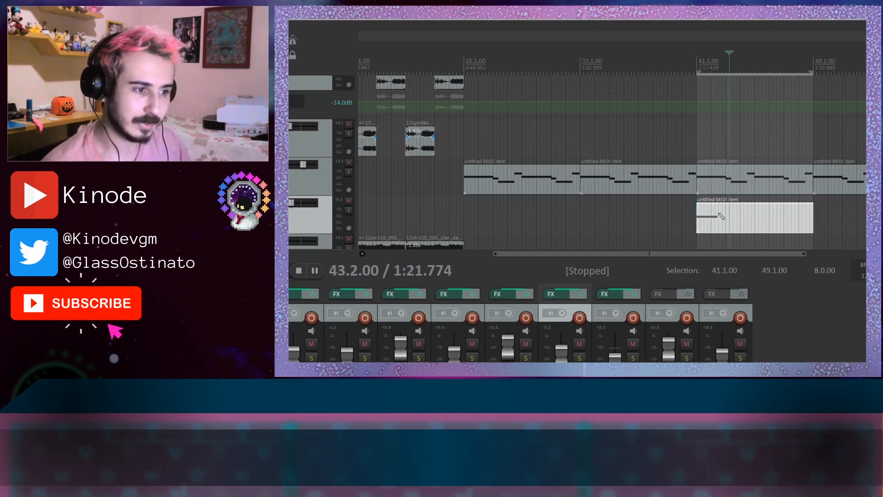
drag(804, 314, 805, 314)
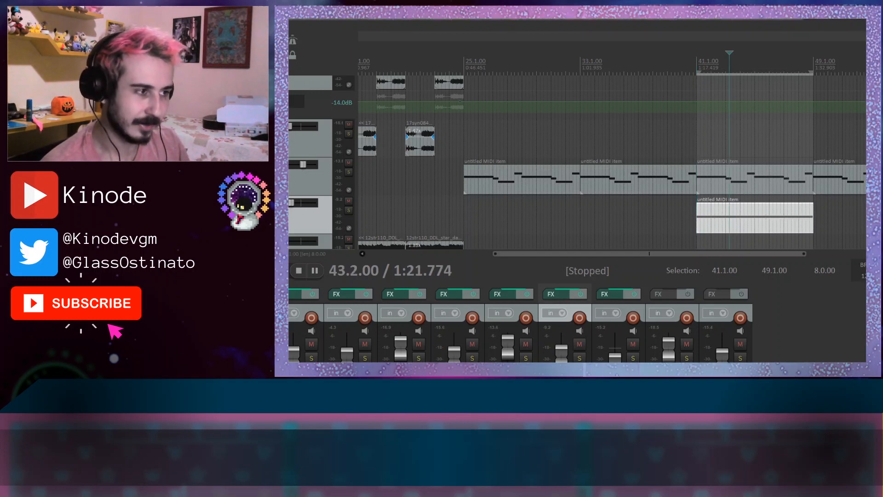
key(space)
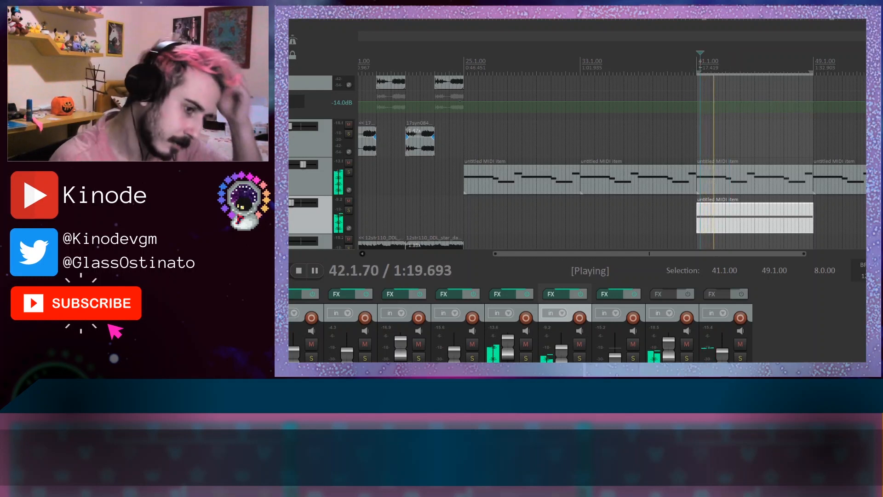
Check the new MIDI track soloed, place a copy of its item at 49.1.00, and play the section from 40.2.00
click(579, 358)
click(579, 357)
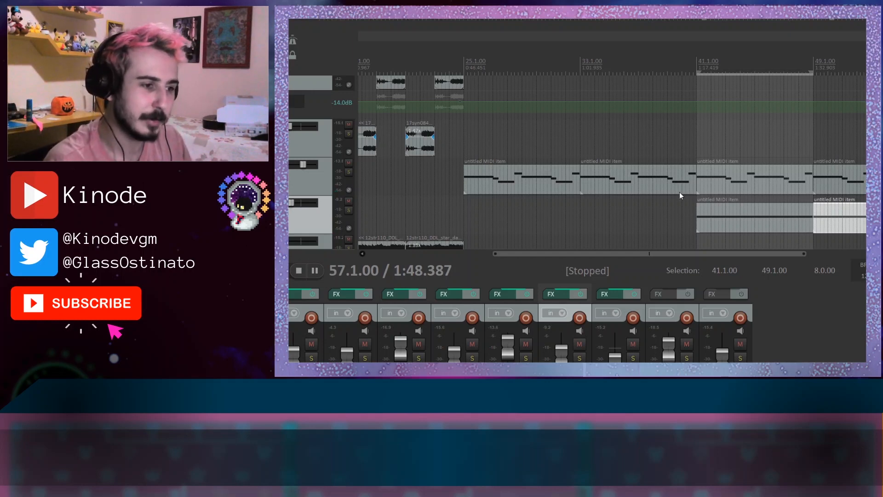
scroll(649, 133, down, 3)
scroll(642, 141, up, 3)
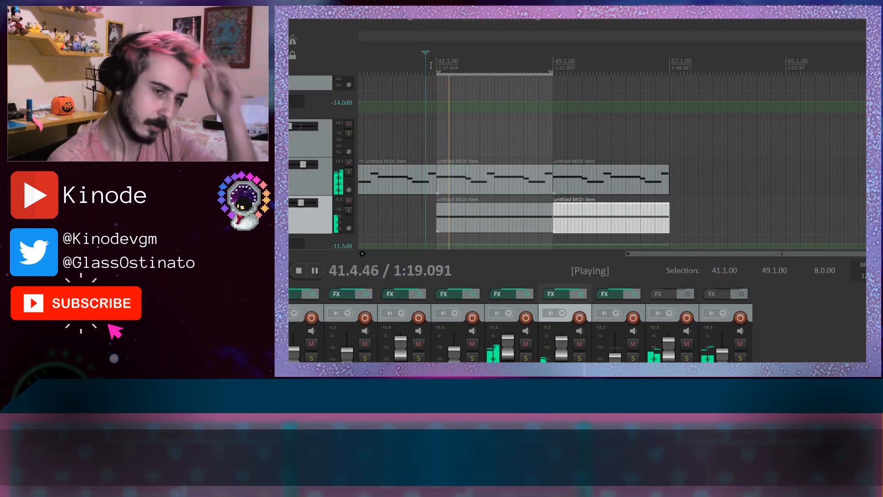
key(space)
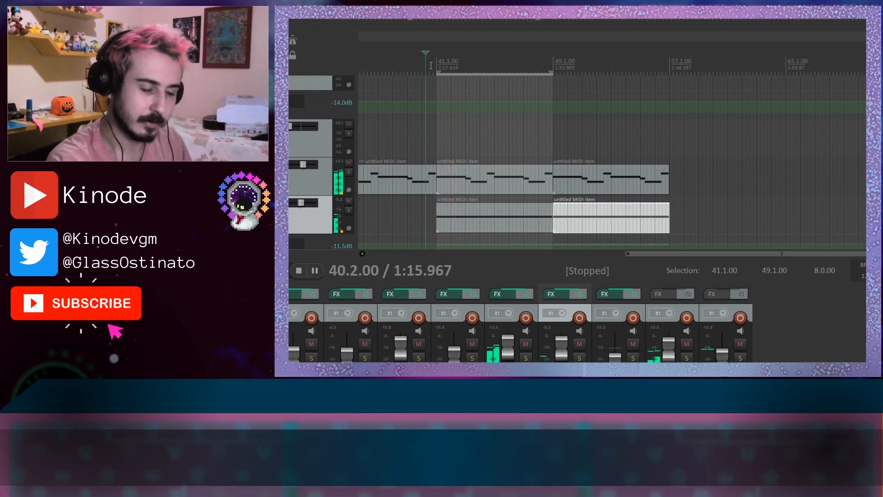
Insert the Cymbal sound sample pack sound effect.mp3 clip at 40.2.00 on the empty track above the 130-Bm clips
scroll(488, 161, down, 3)
scroll(489, 161, up, 3)
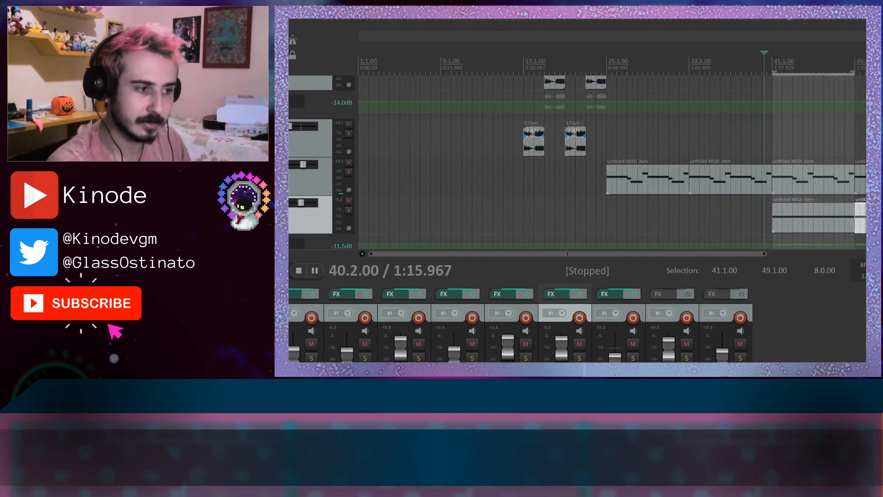
scroll(762, 77, up, 3)
scroll(319, 102, up, 1)
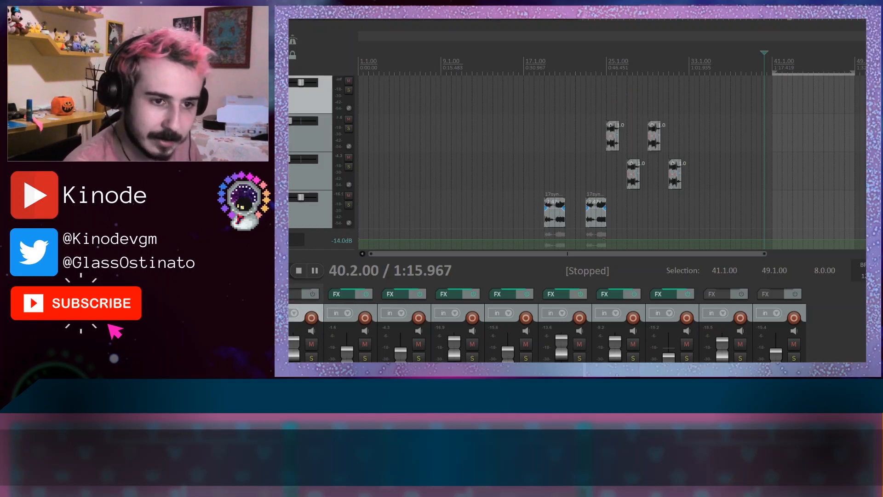
key(ctrl+v)
scroll(600, 234, up, 3)
scroll(597, 231, down, 7)
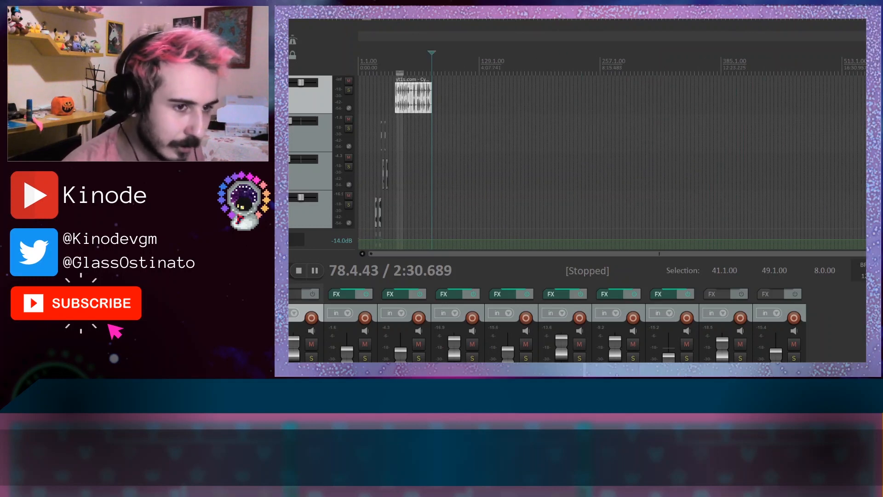
scroll(503, 113, up, 5)
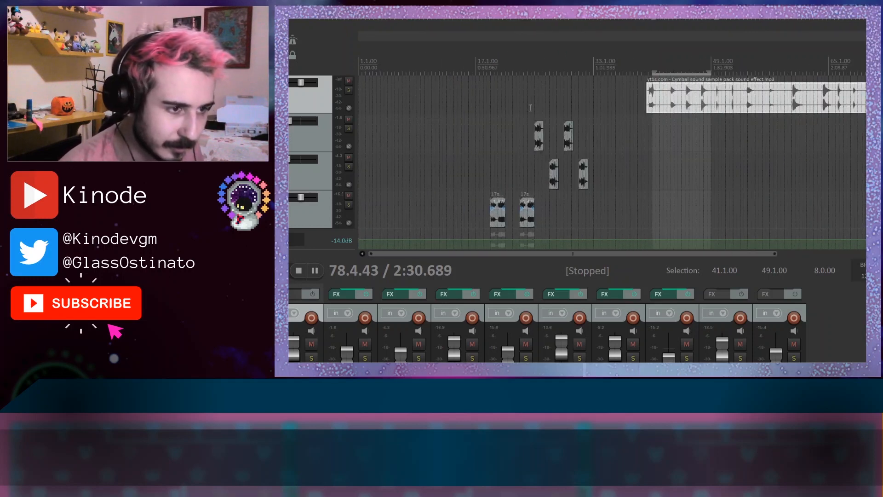
Audition the cymbal clip around 64.1.00 and trim it down to the single cymbal hit there
key(space)
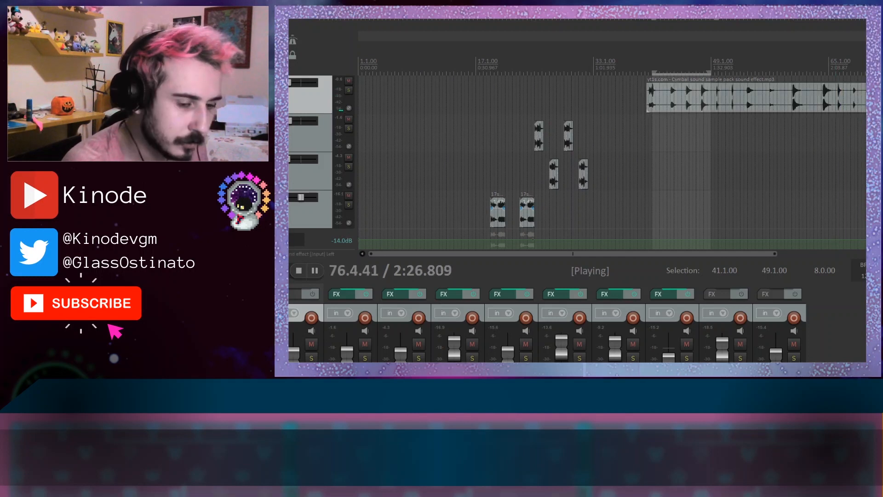
click(822, 72)
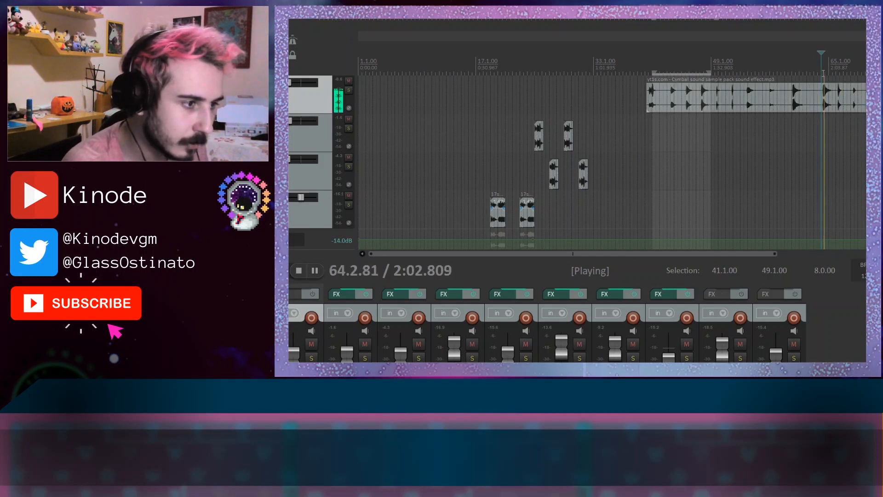
drag(648, 99, 831, 103)
key(space)
scroll(648, 186, down, 3)
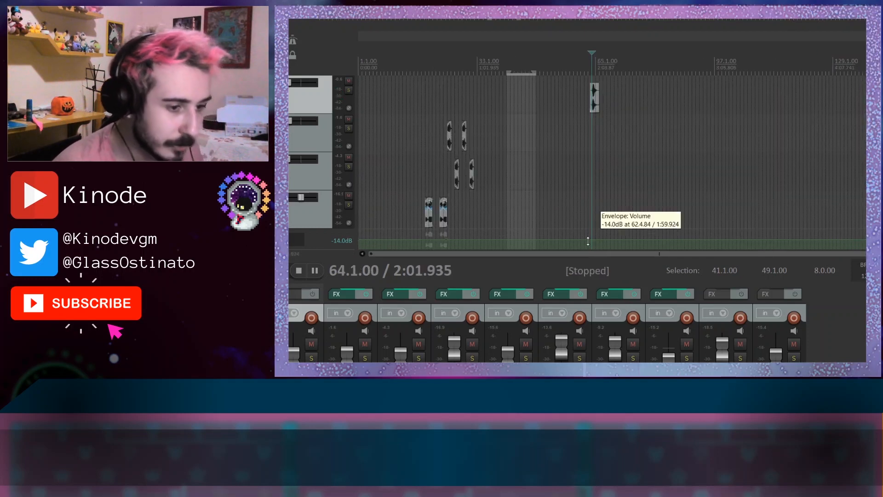
Move the trimmed cymbal clip to about 24.1.00, fine-tune its start so the hit falls near 25.1.00, and play it back
drag(594, 96, 450, 108)
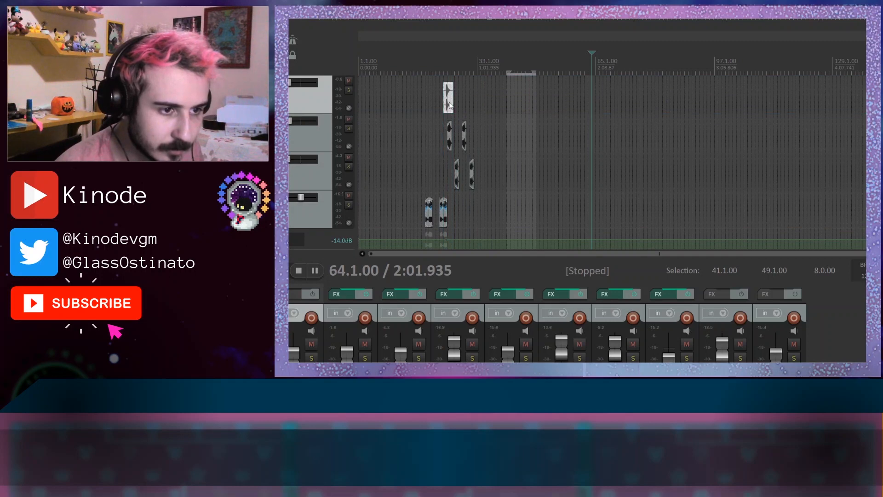
click(444, 65)
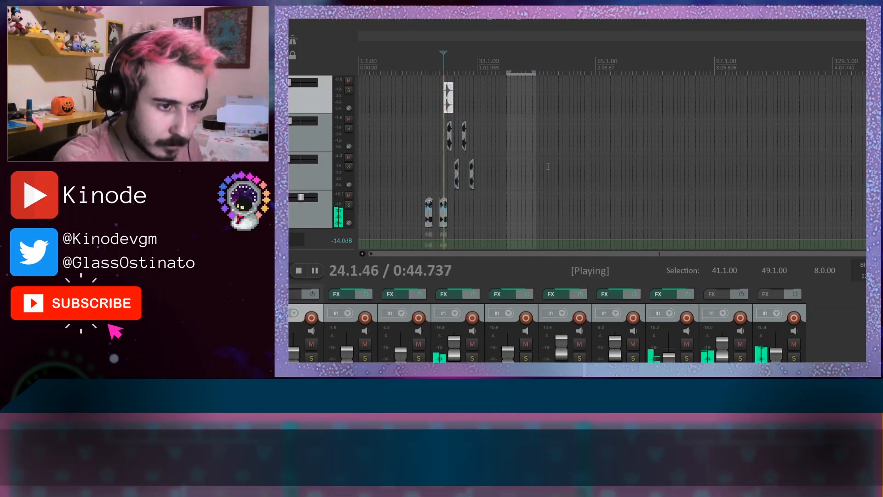
scroll(550, 165, up, 4)
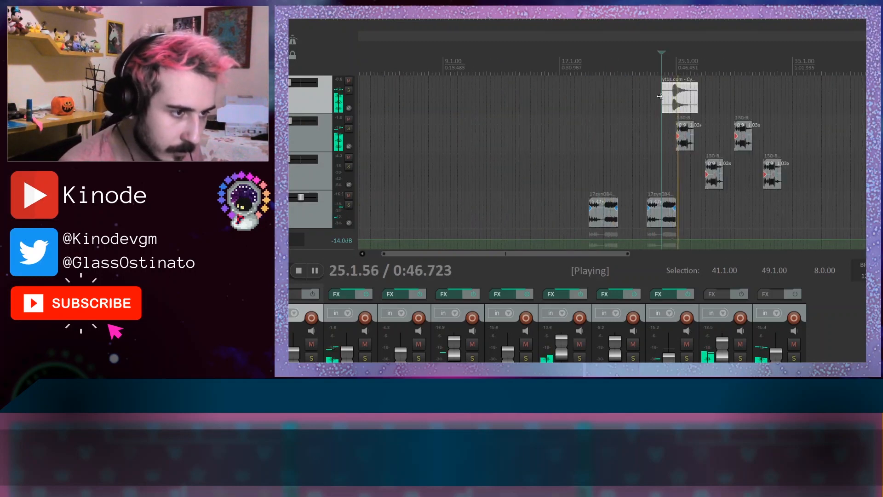
drag(662, 101, 684, 97)
click(667, 69)
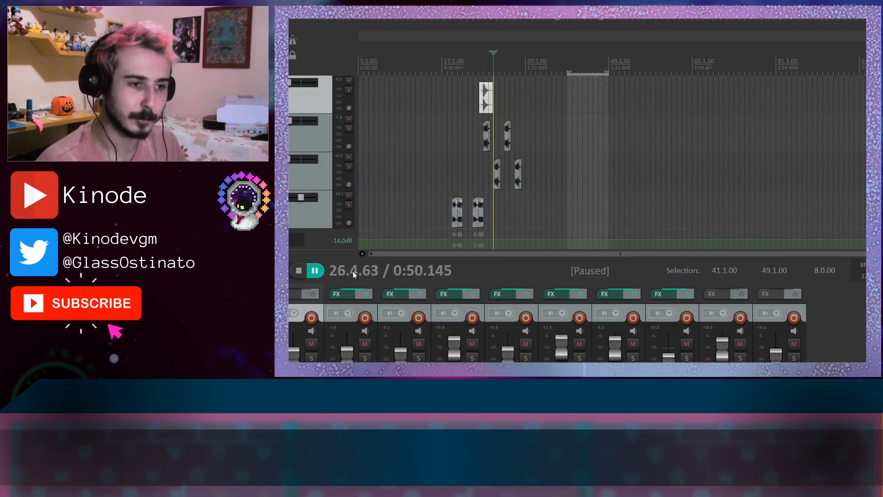
Place a copy of the cymbal clip just before 17.1.00 and play the arrangement from there
scroll(553, 169, up, 5)
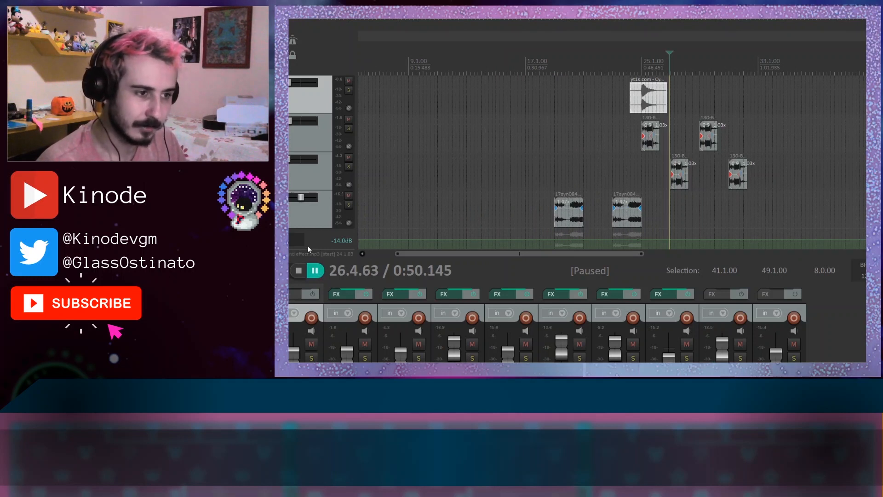
click(647, 105)
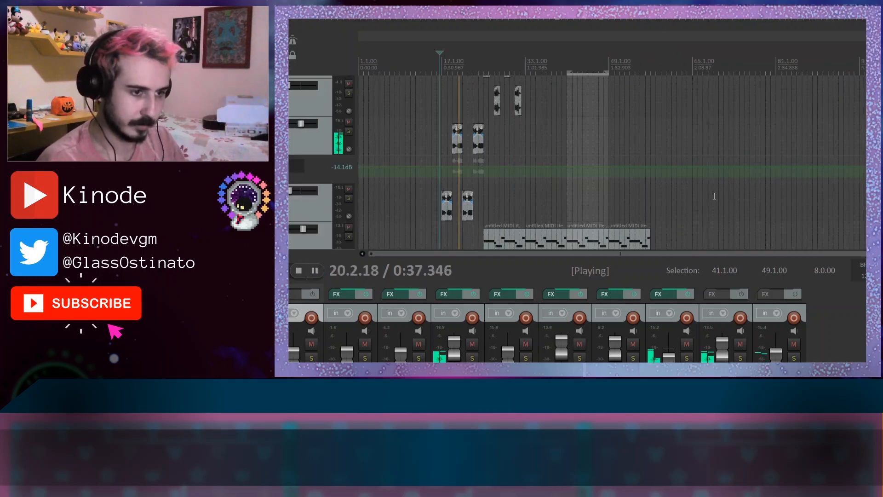
scroll(612, 161, up, 2)
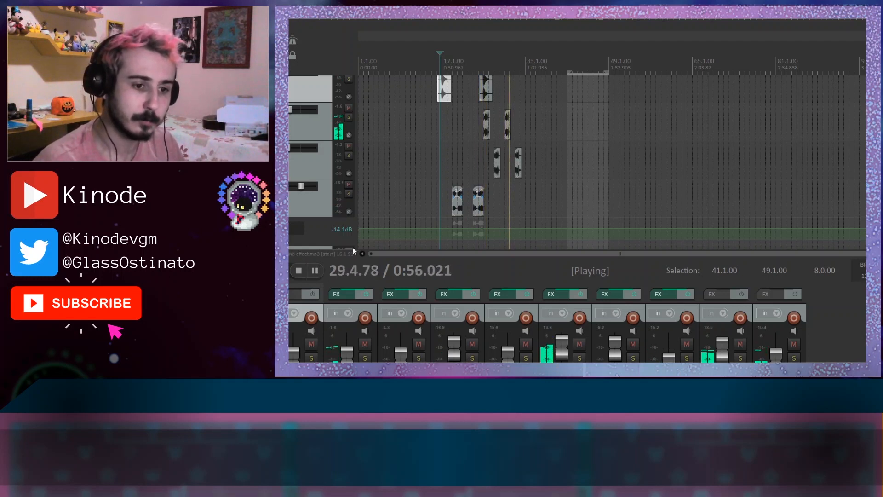
click(314, 272)
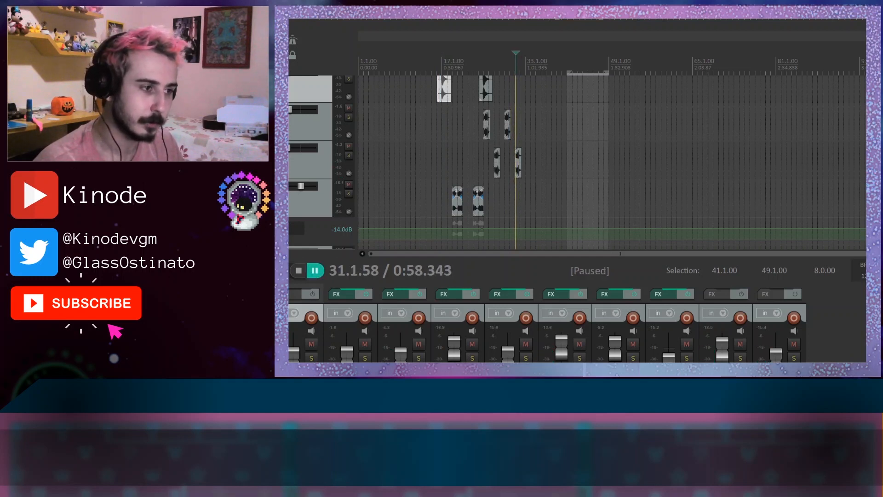
Play the arrangement from near the start of the drum clips up to the MIDI melody section to review the layers
scroll(611, 161, down, 5)
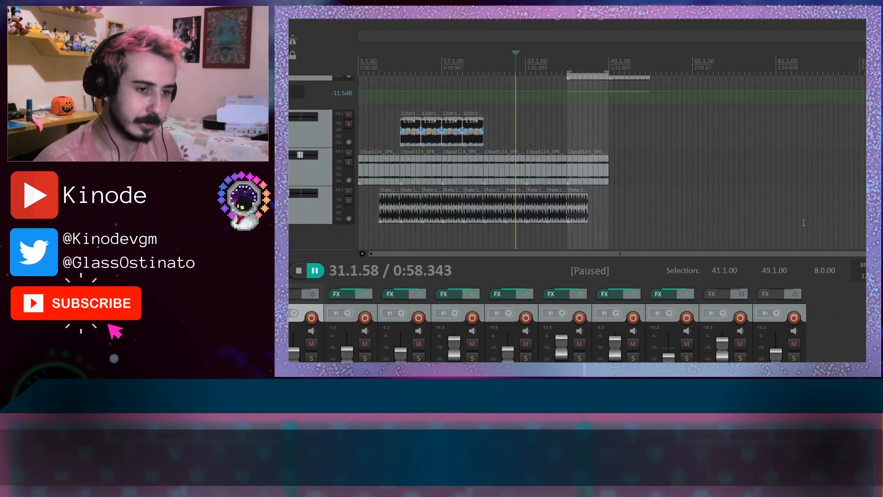
drag(361, 72, 365, 72)
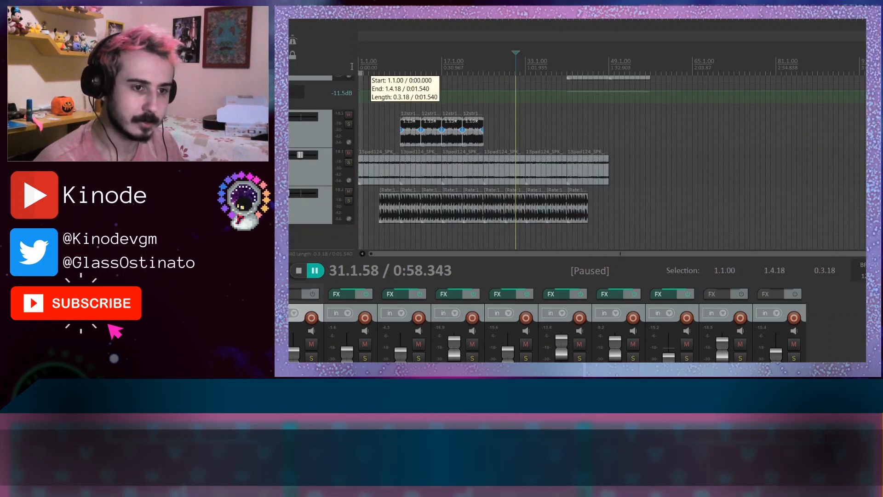
click(385, 84)
key(space)
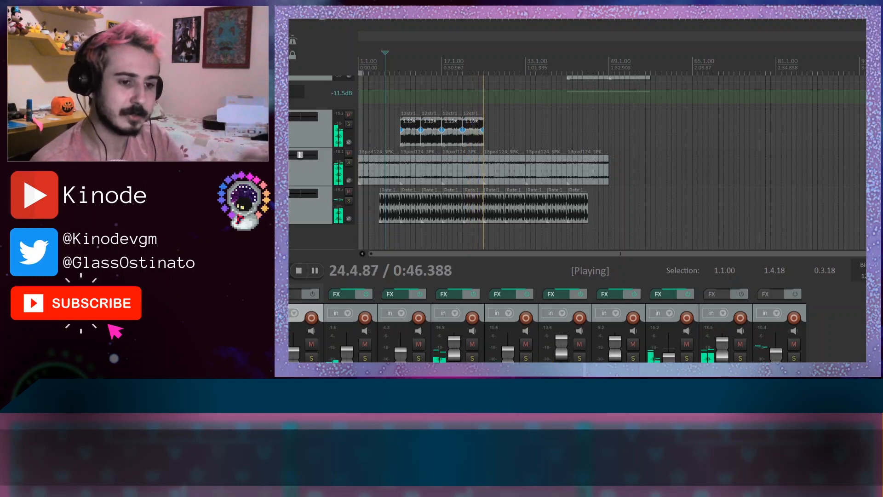
click(319, 271)
click(411, 69)
click(392, 69)
click(456, 69)
Place a copy of the held-note MIDI item at 33.1.00, directly before the existing ones on its track
scroll(576, 162, up, 4)
scroll(576, 162, up, 5)
click(480, 64)
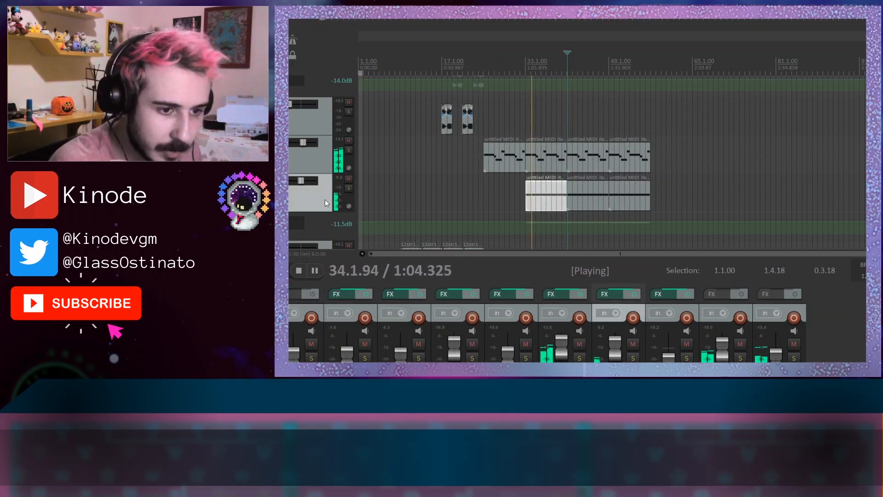
Add an empty track below the held-note MIDI track and load an FX plugin on it
scroll(338, 201, down, 3)
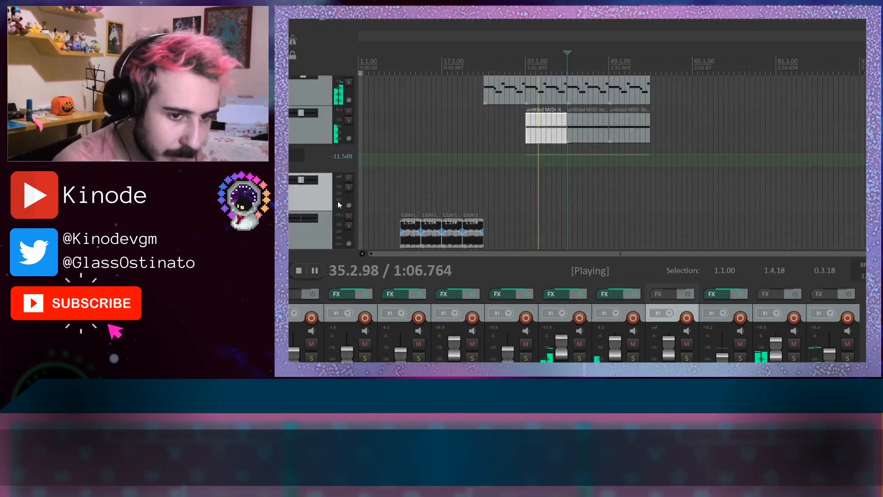
scroll(331, 198, down, 2)
scroll(321, 191, up, 2)
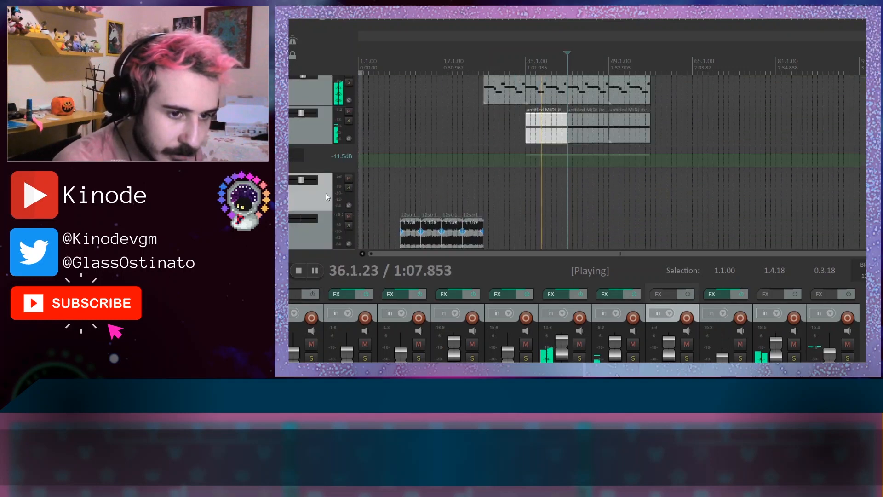
key(space)
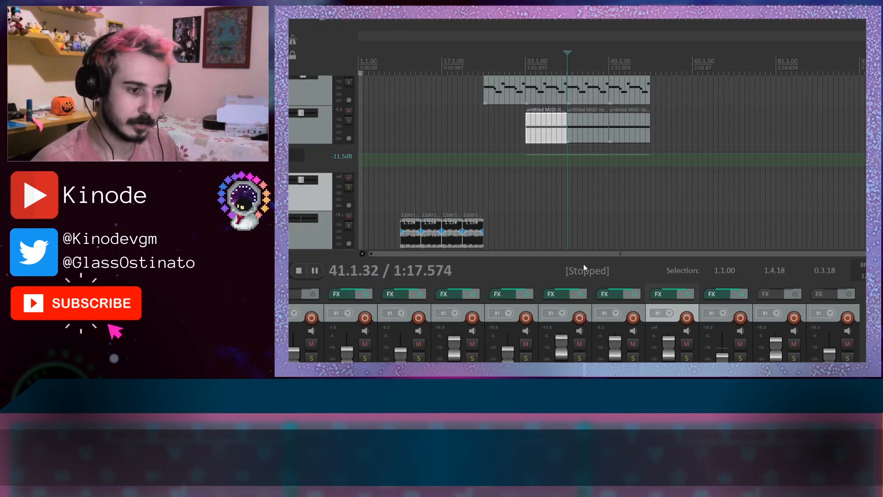
Raise the volume of the held-note MIDI track while playing the section from 33.1.00
click(326, 138)
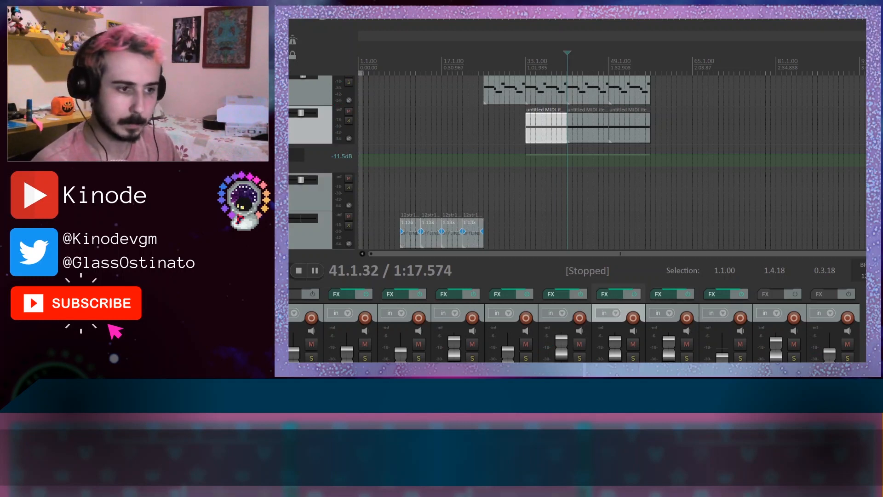
click(527, 133)
key(space)
drag(616, 358, 619, 352)
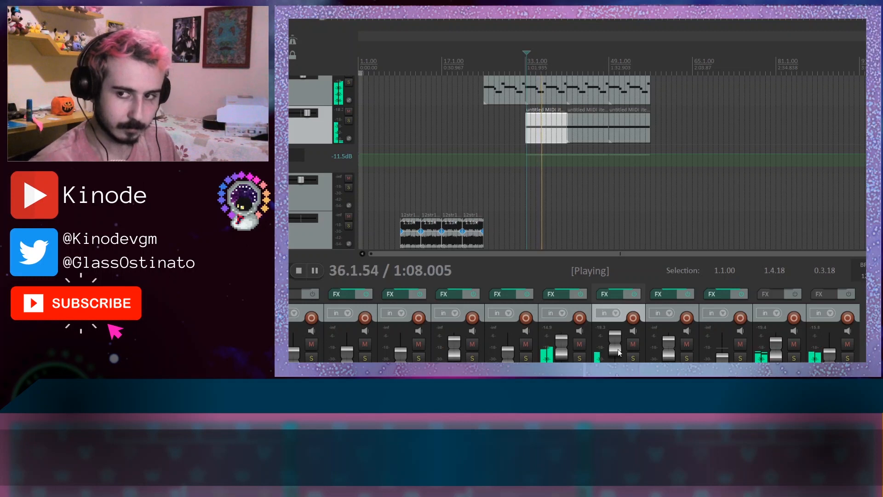
click(319, 275)
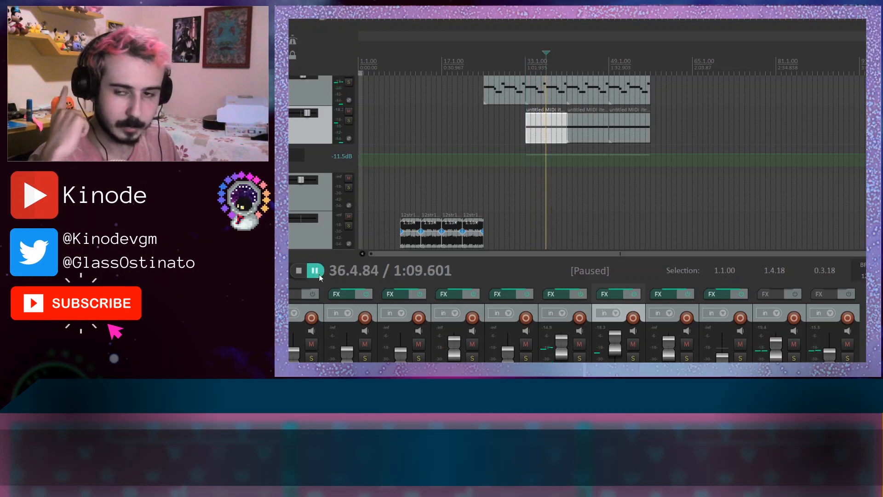
Listen to the held-note part through the transition at 41.1.00 and on towards 49.1.00
click(315, 271)
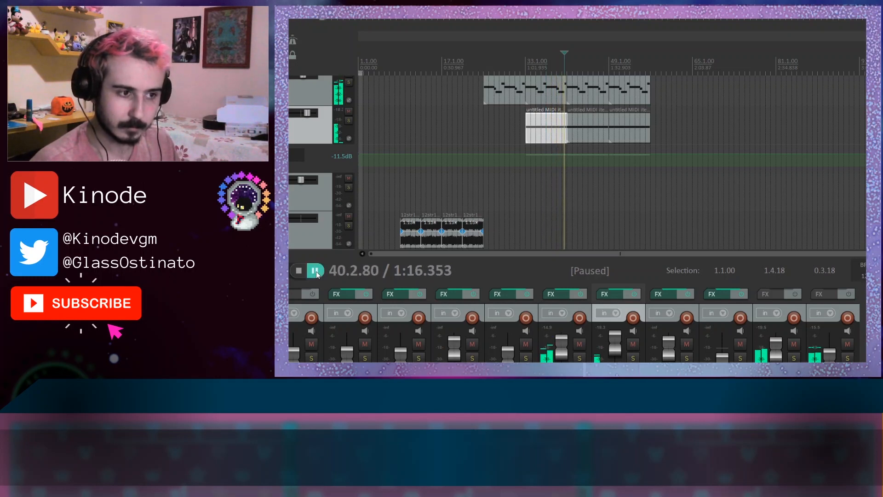
click(316, 272)
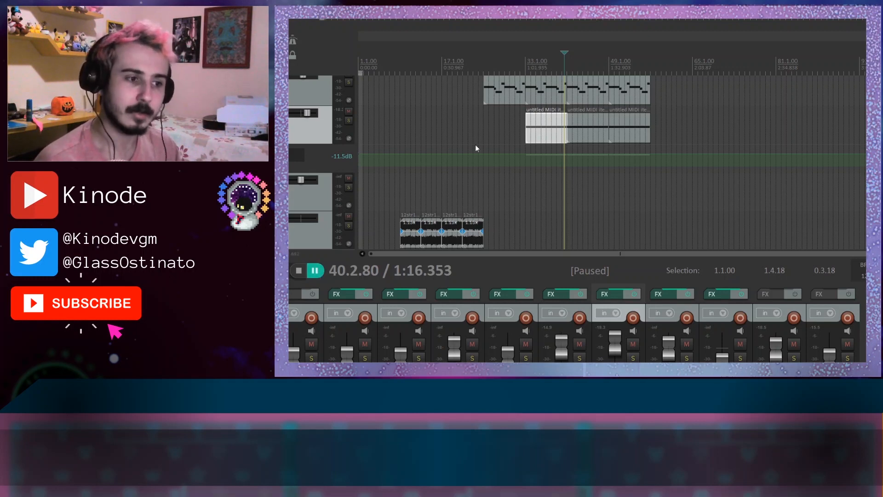
click(566, 66)
key(space)
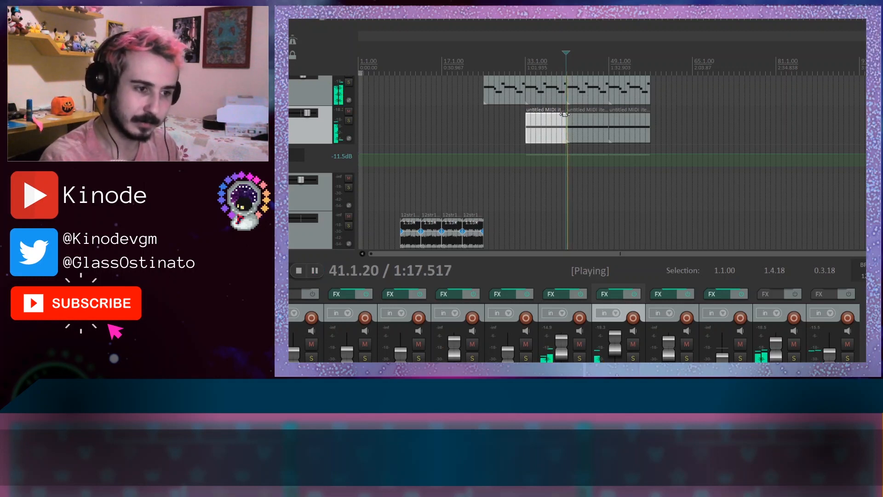
click(587, 122)
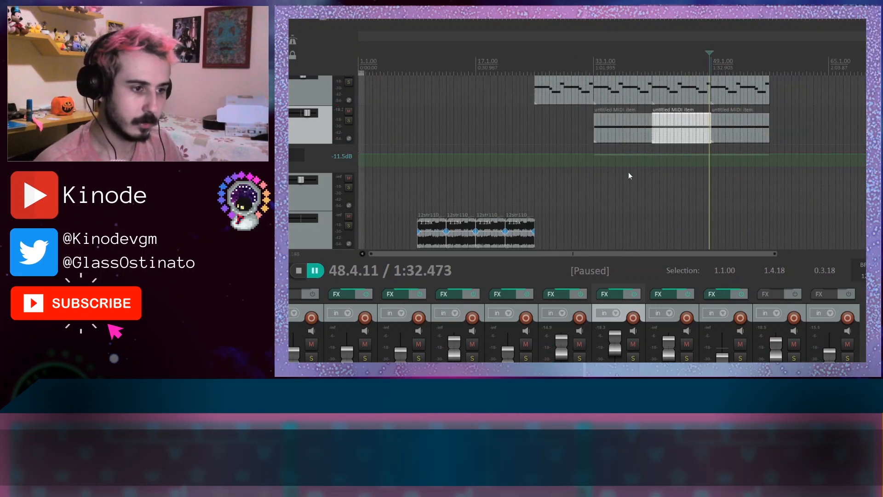
Create a MIDI item from 33.1.00 to 41.1.00 on the new empty track, and open it in the MIDI editor
scroll(638, 202, down, 2)
scroll(630, 195, up, 1)
click(484, 70)
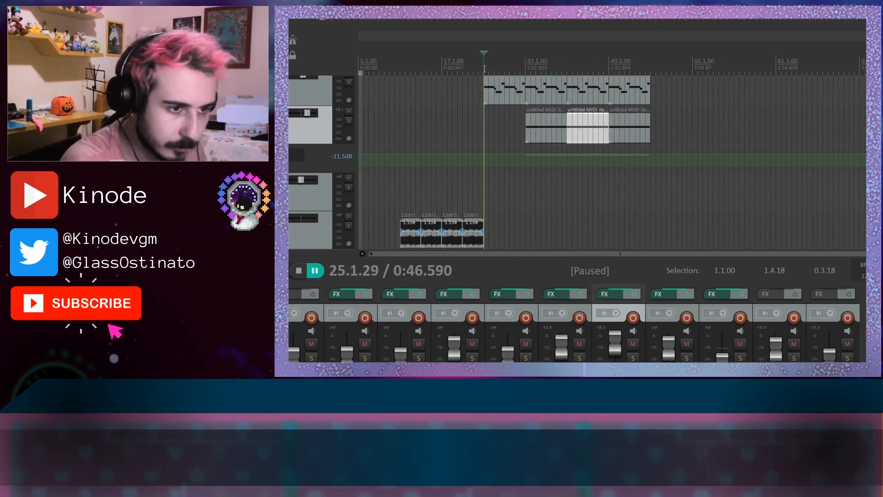
key(space)
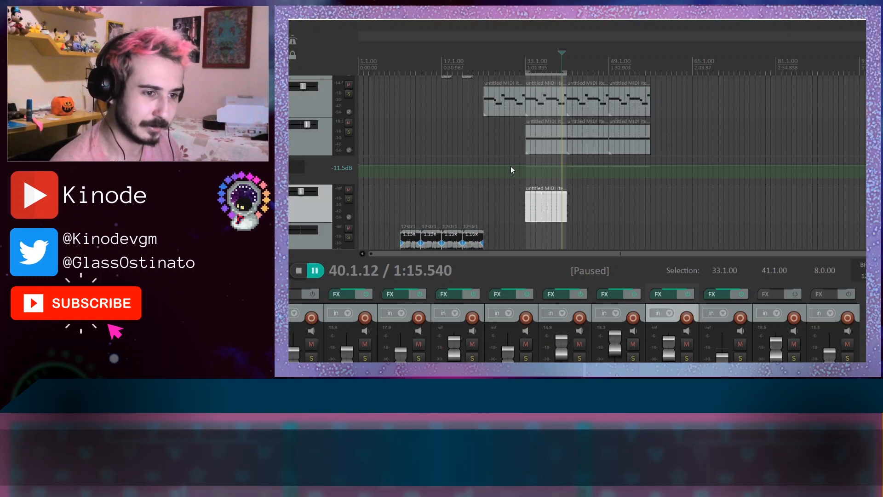
click(524, 64)
double_click(547, 208)
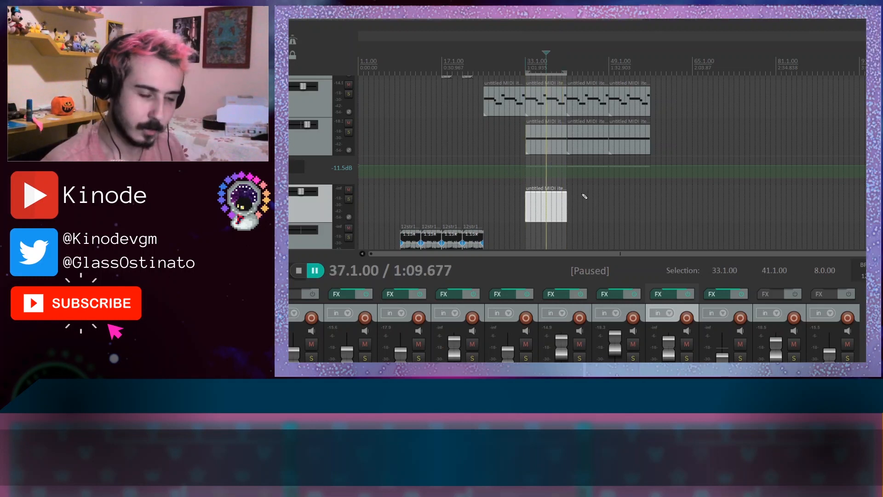
Enter the first descending notes in the new MIDI item that starts at 33.1.00
click(539, 147)
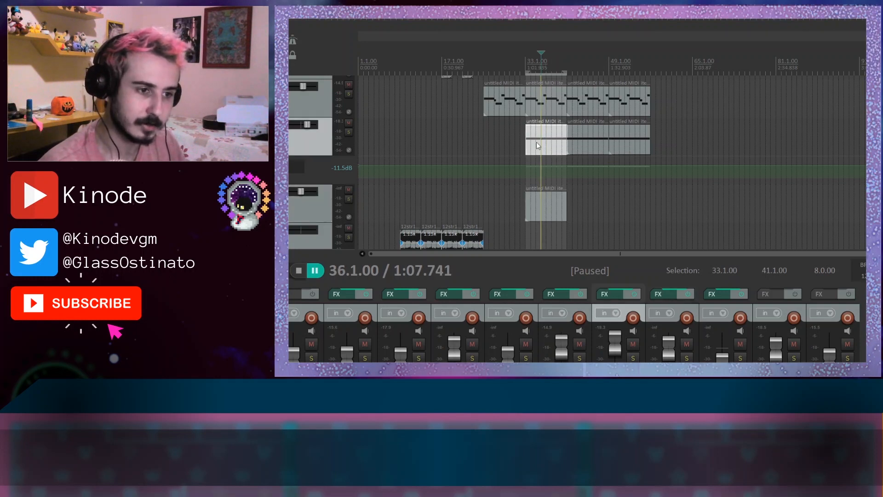
click(525, 67)
click(537, 209)
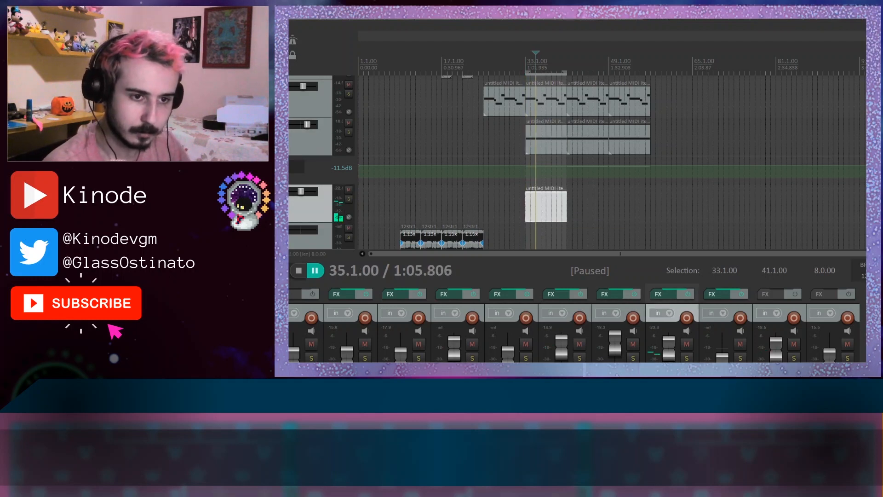
click(344, 108)
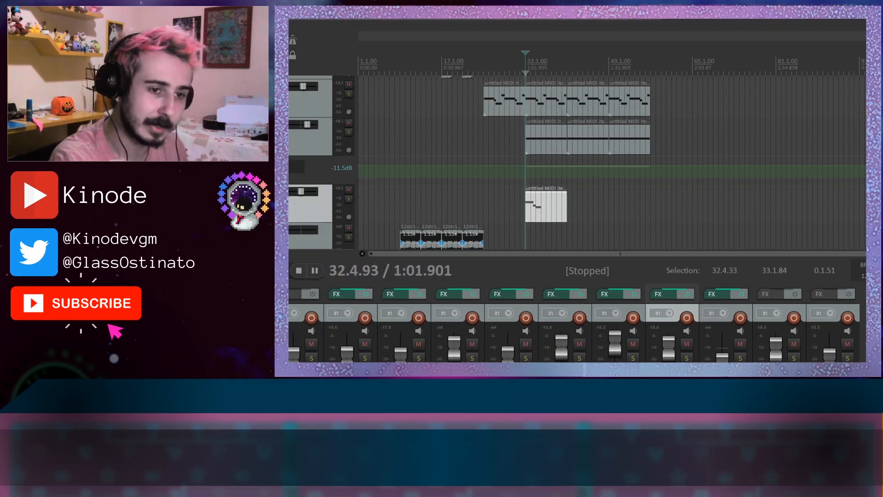
Listen to the new notes from 33.1.00, complete the descending pattern and repeat the MIDI item up to 65.1.00
key(space)
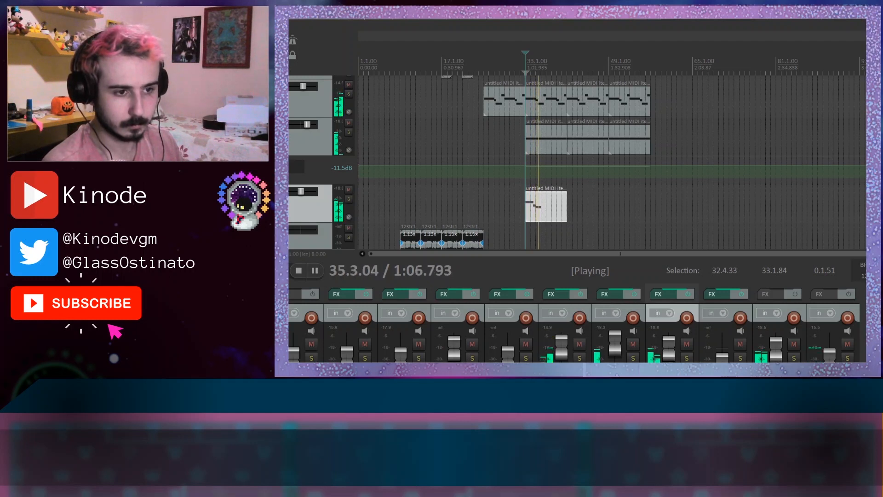
key(space)
click(542, 206)
click(567, 196)
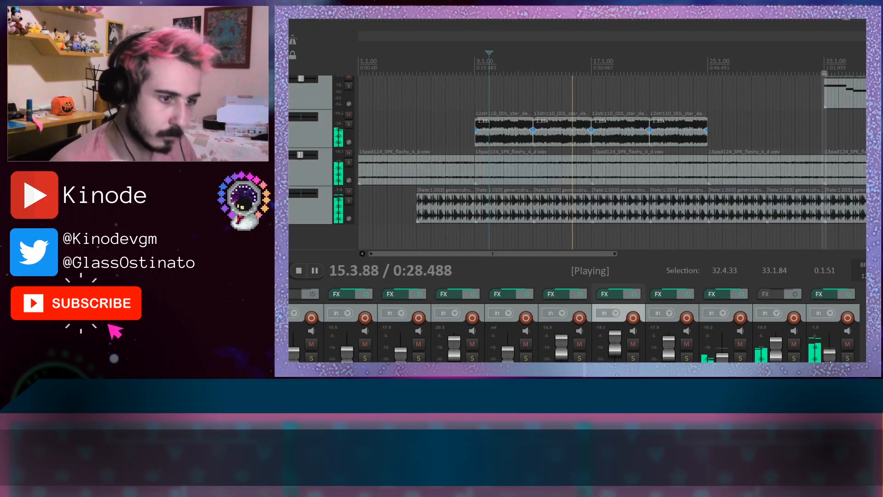
Listen to the guitar, pad and drum loops through 17.1.00, stop at 24.1.06, and review the arrangement out to 65.1.00
scroll(675, 203, down, 2)
scroll(675, 203, down, 1)
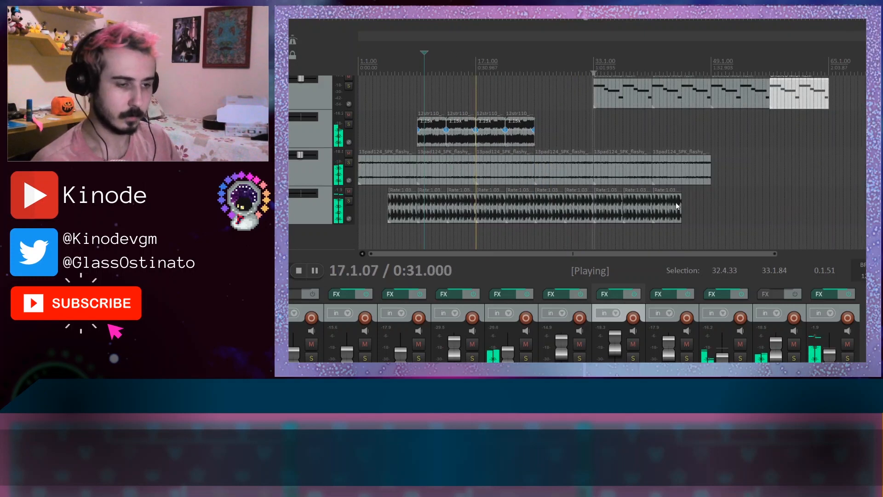
click(315, 271)
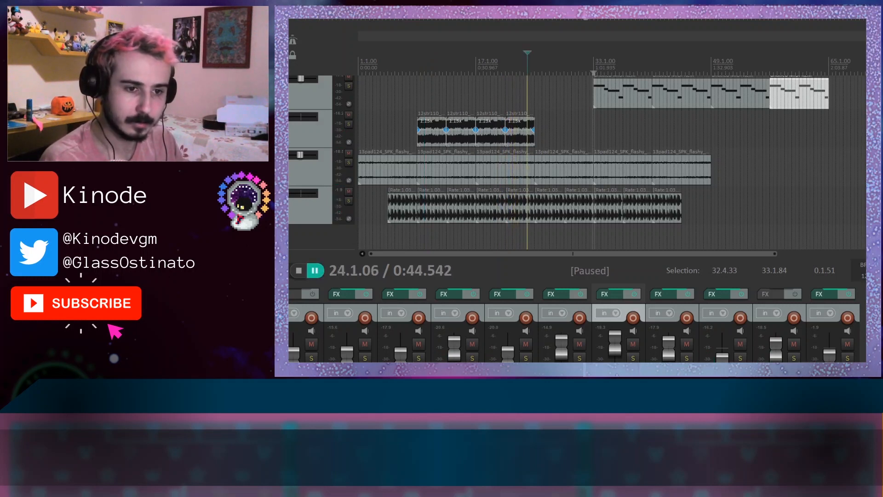
key(space)
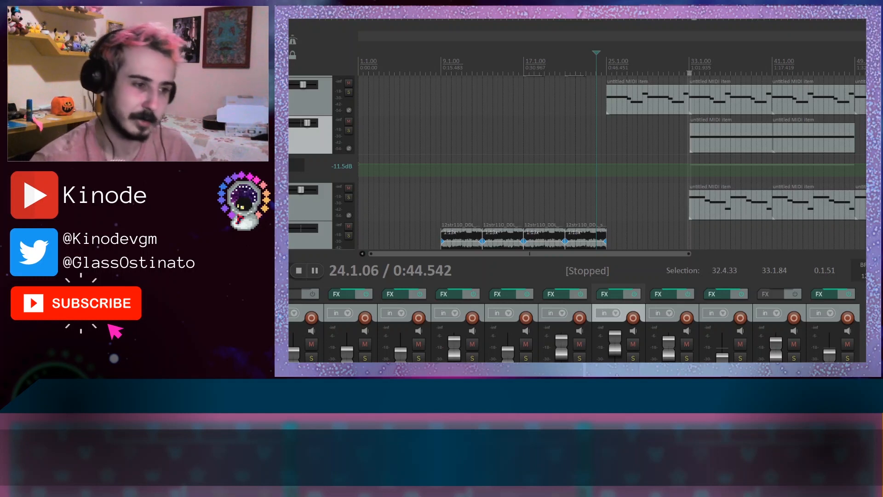
scroll(632, 173, down, 2)
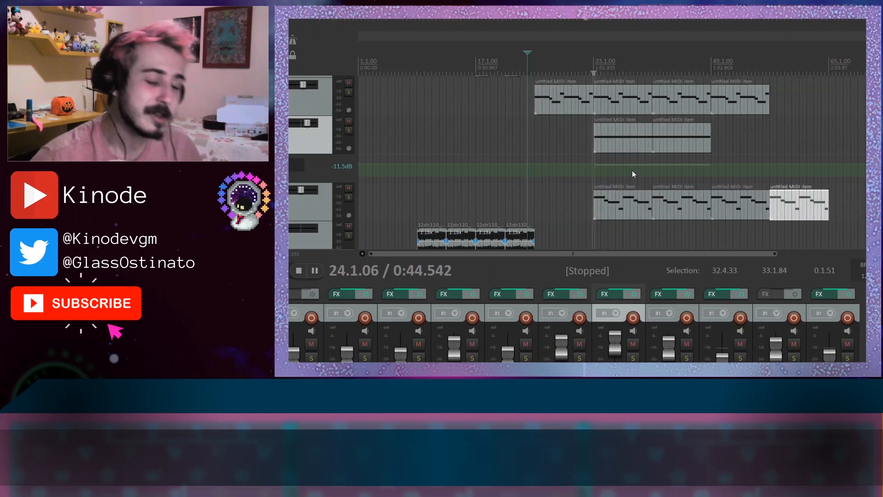